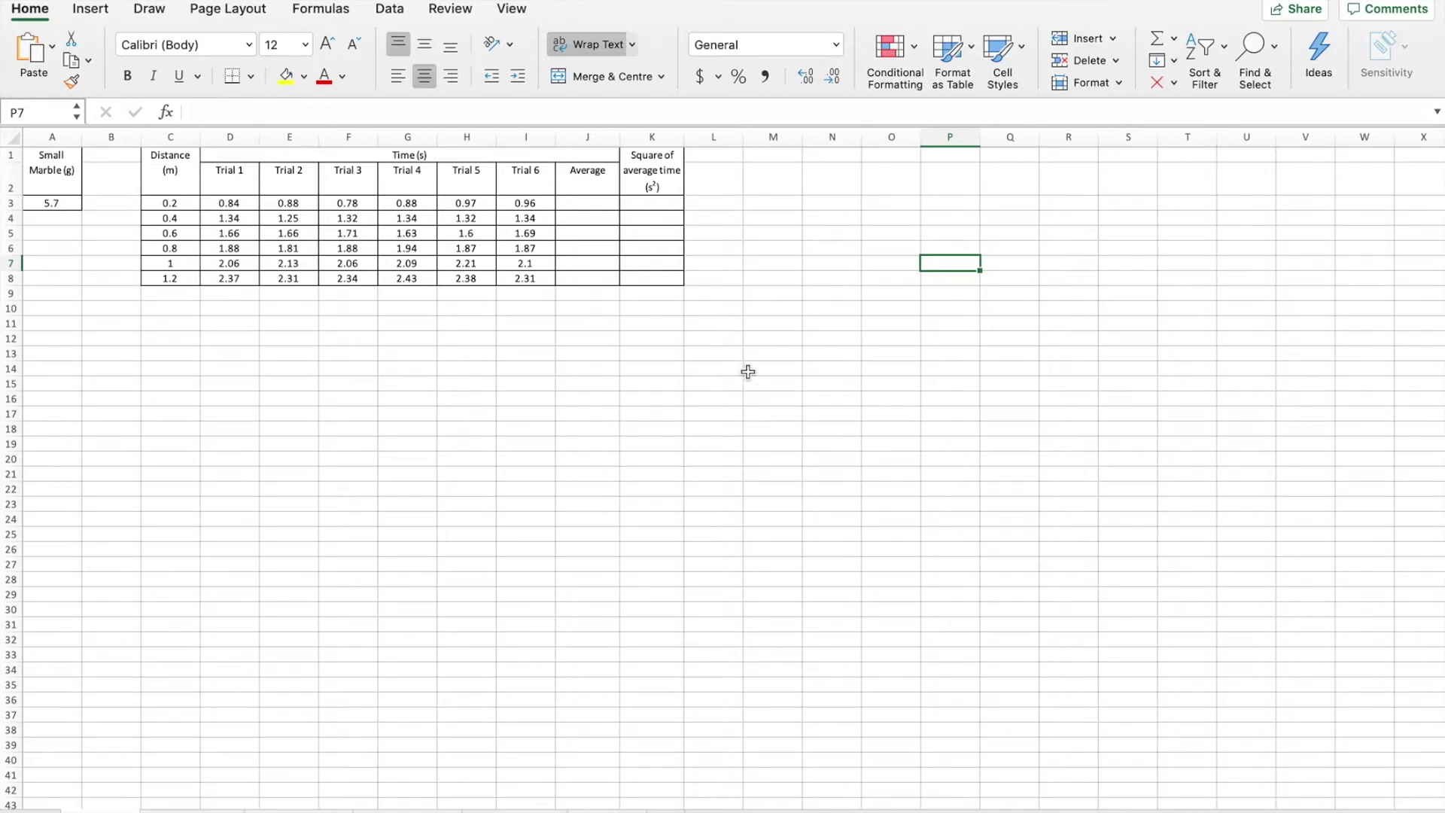
Scroll the sheet to bring the marble-roll distance and trial-time table fully into view.
scroll(747, 371, "up", 10)
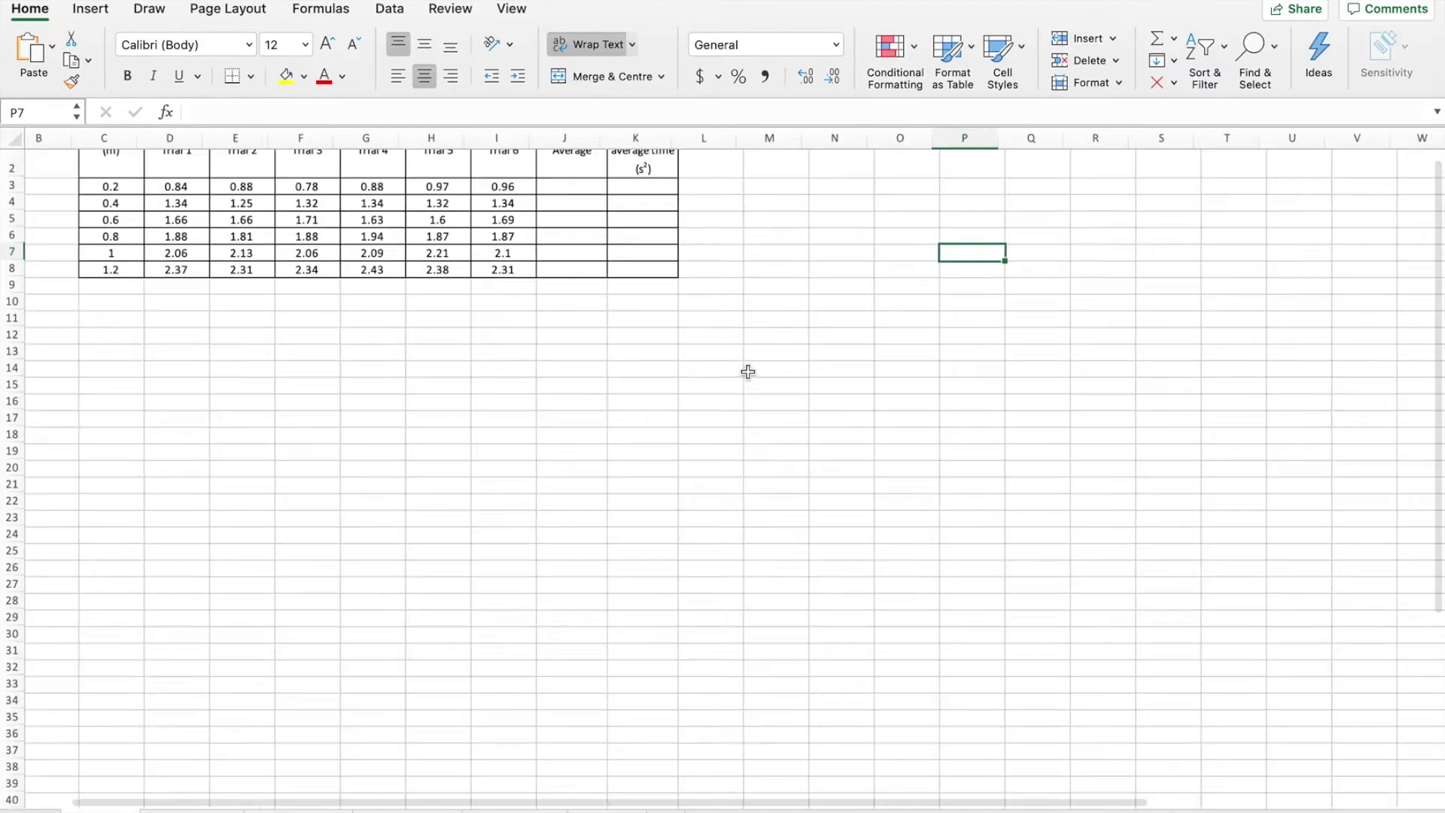
scroll(748, 379, "up", 10)
scroll(749, 379, "left", 10)
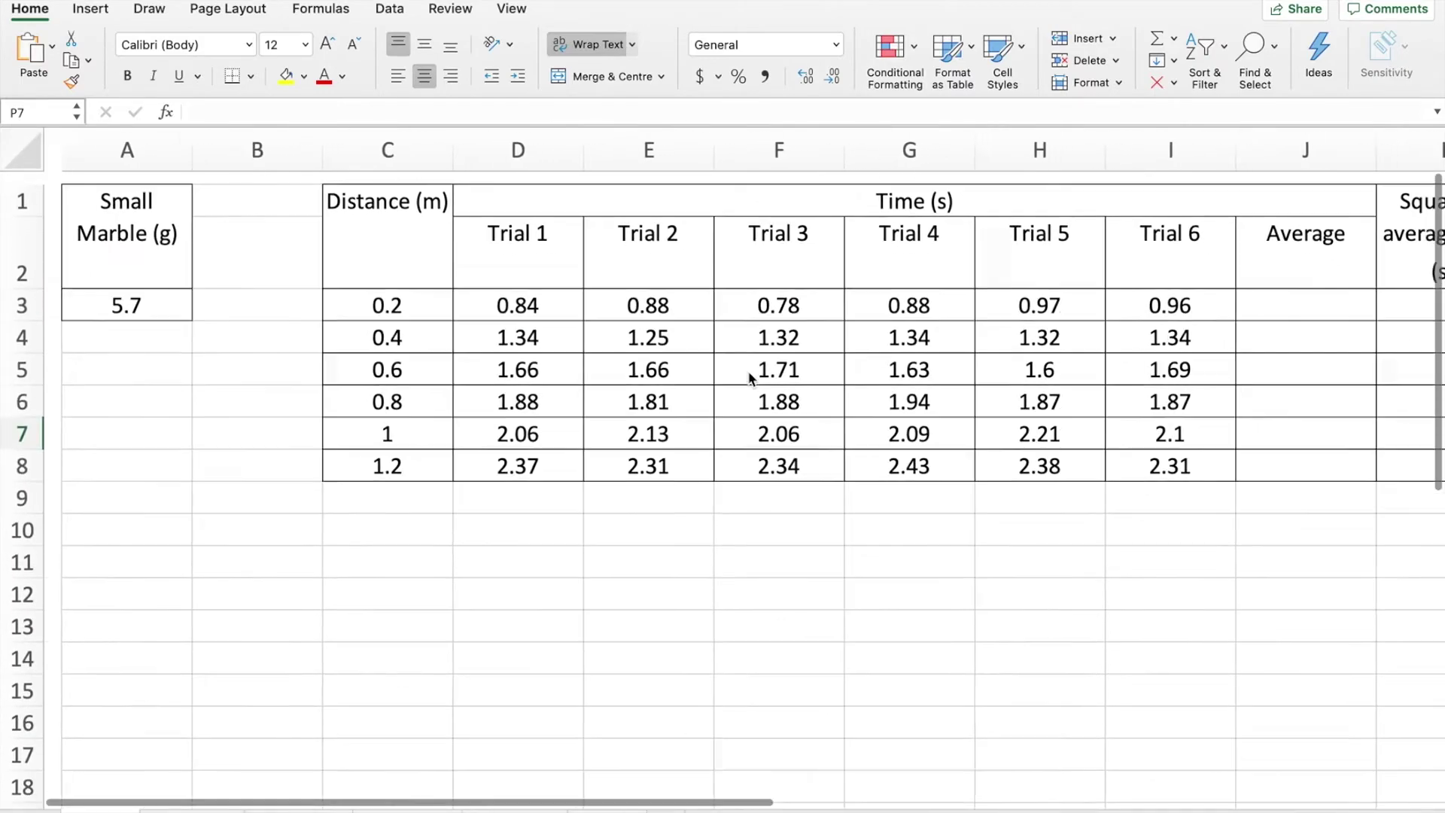
scroll(748, 379, "right", 1)
scroll(748, 379, "down", 5)
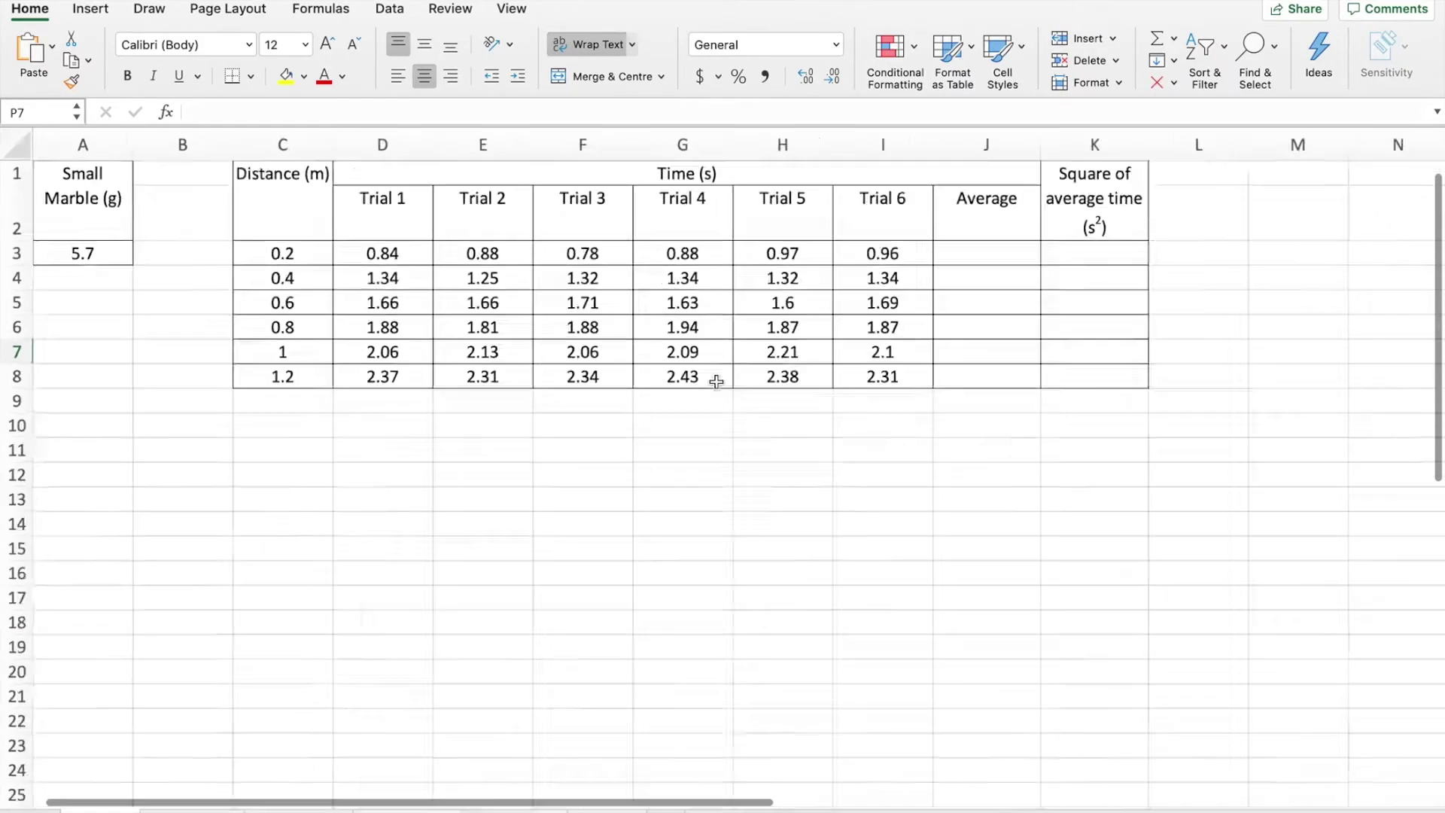
scroll(716, 380, "down", 1)
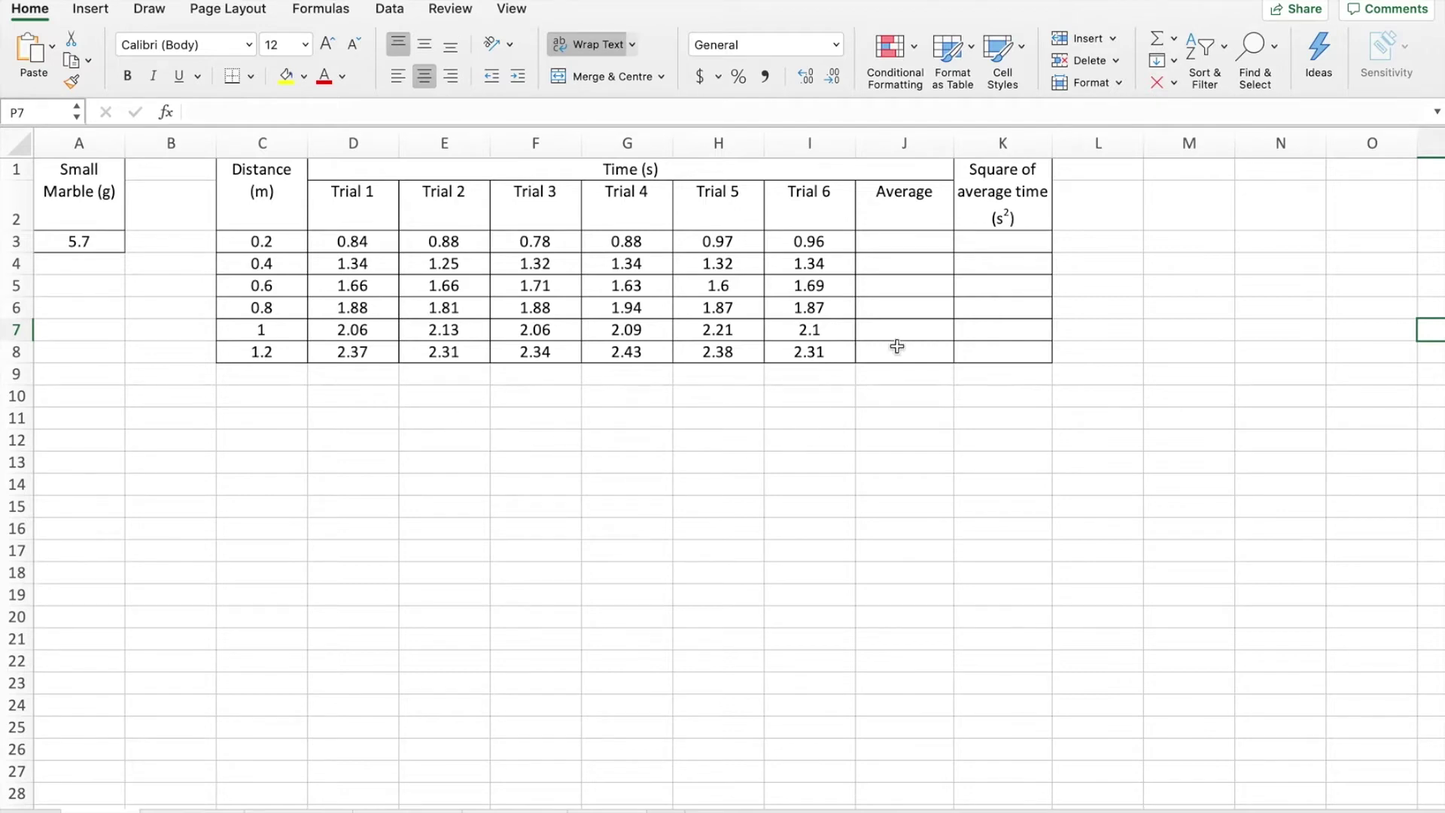
Enter =AVERAGE(D3:I3) in J3 to get the 0.2 m mean trial time of 0.885.
left_click(889, 245)
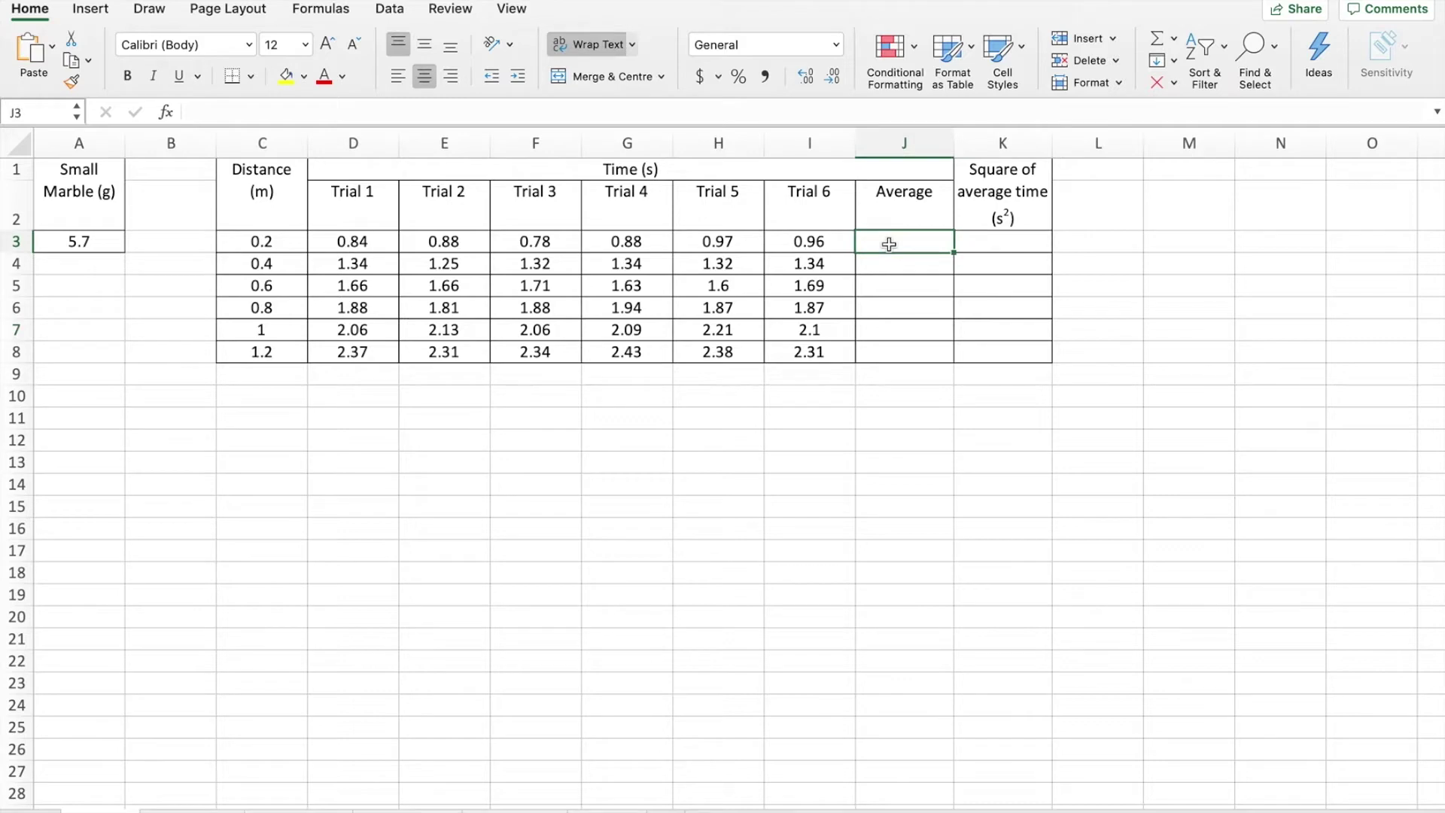
type("=")
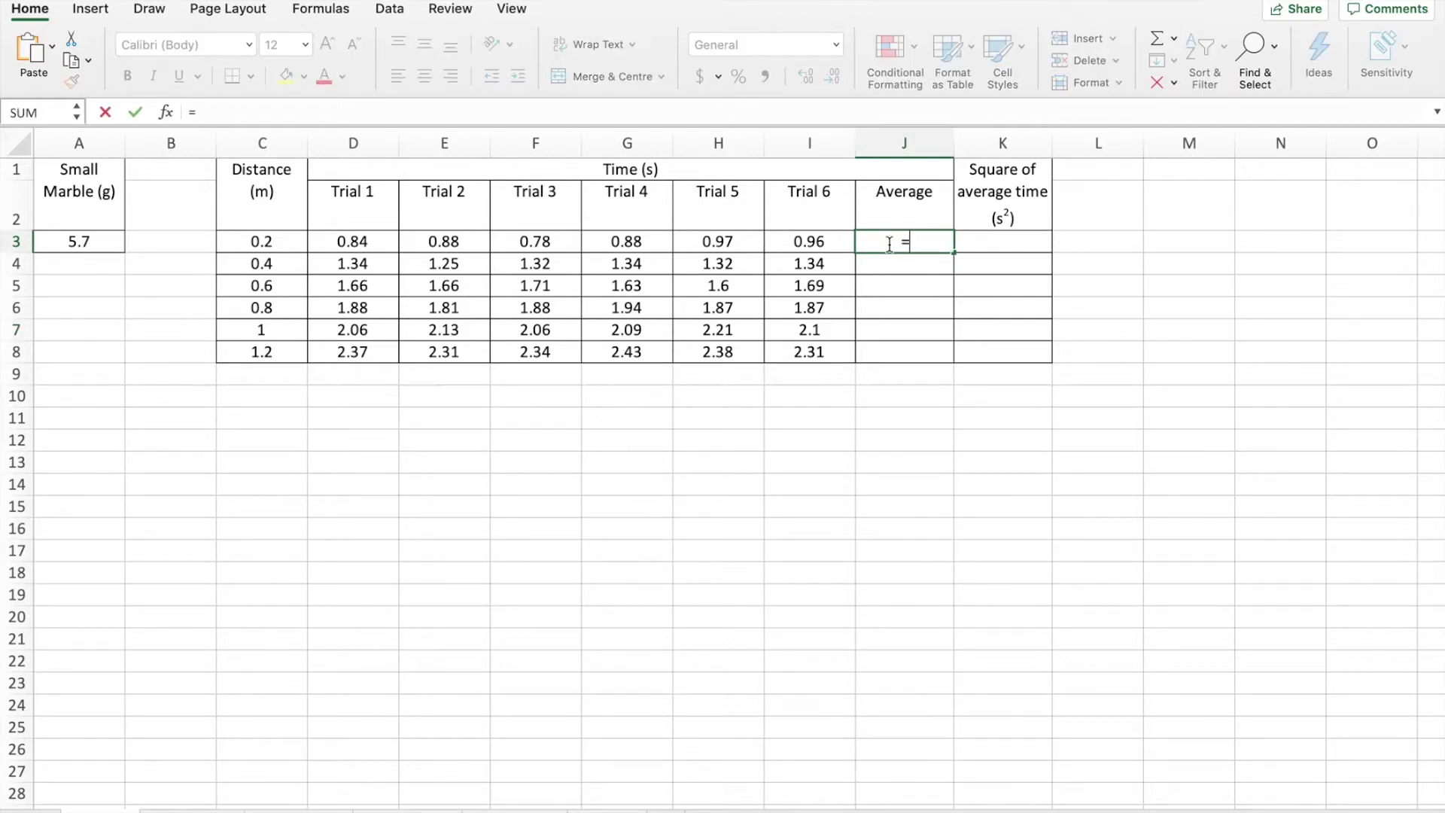
type("ave")
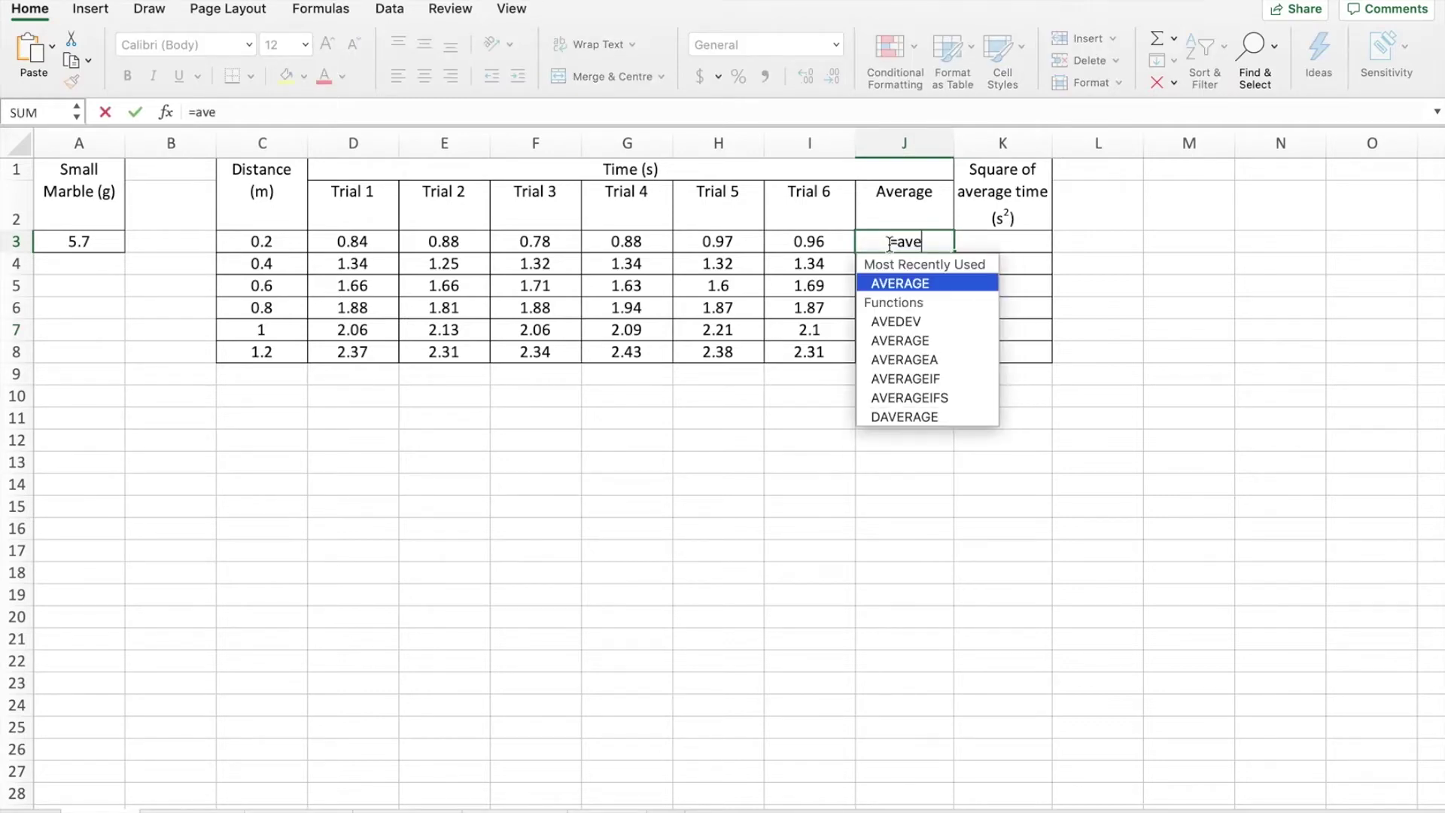
type("rage")
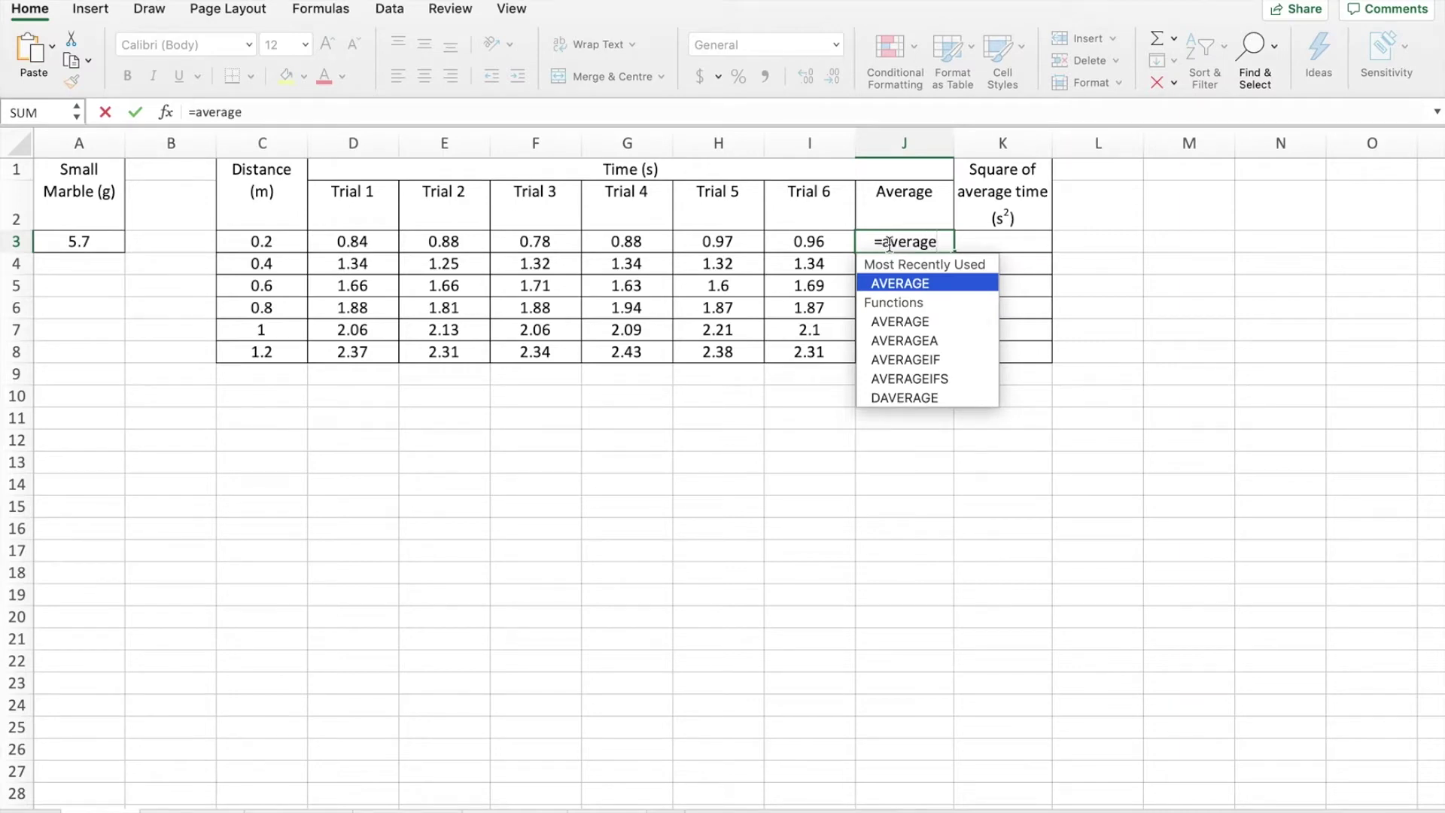
type("(")
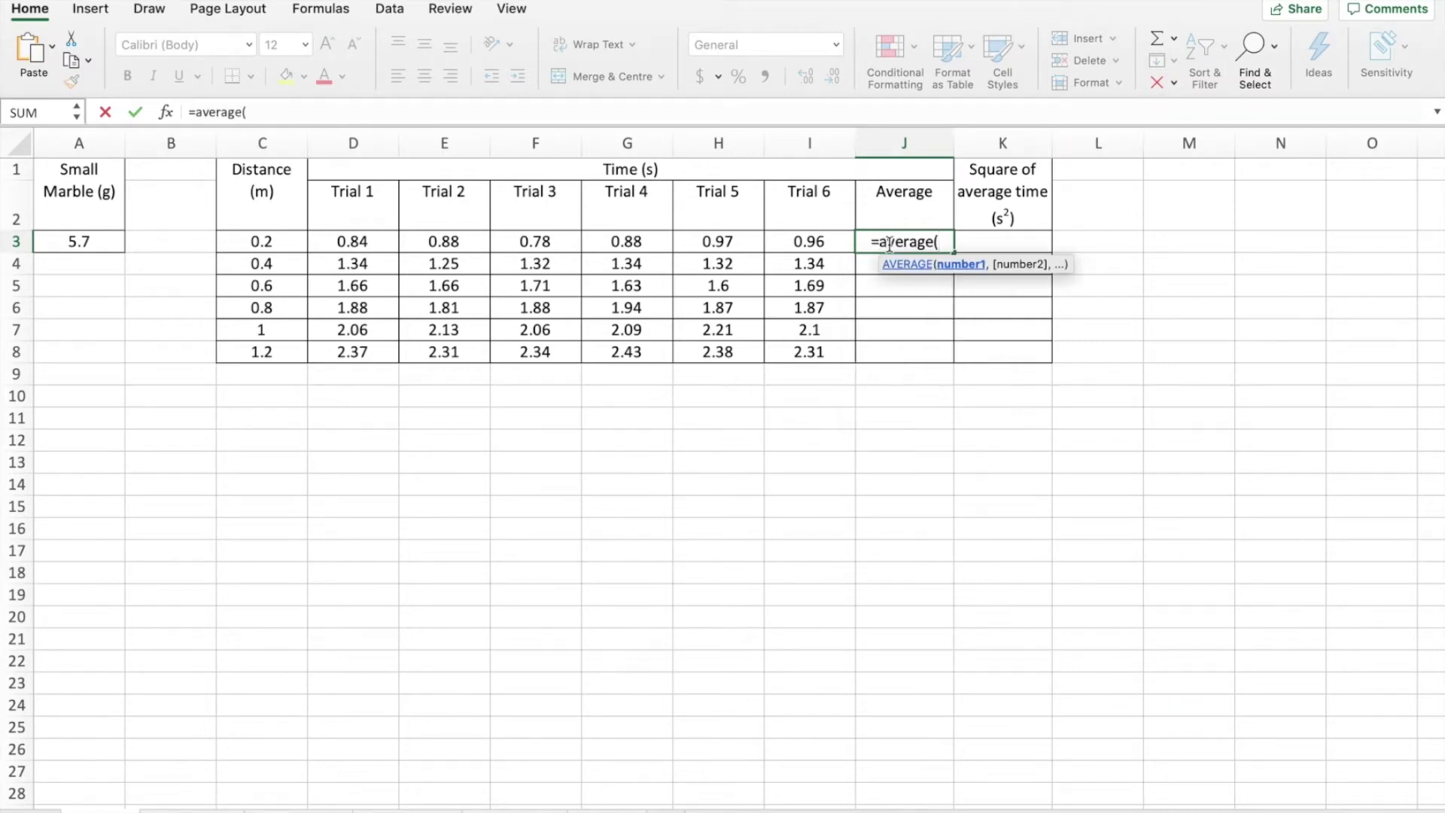
left_click(358, 241)
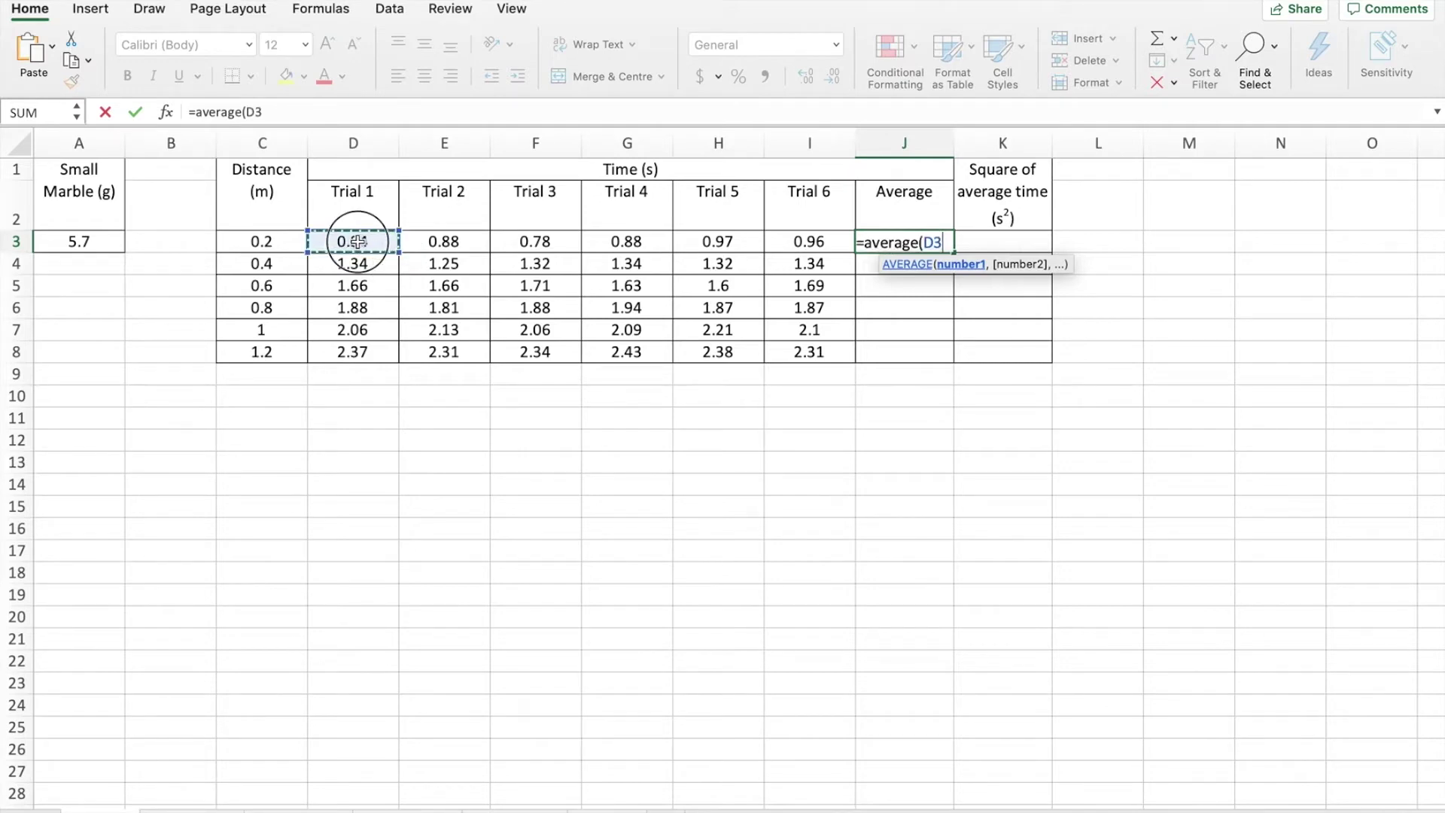
left_click_drag(358, 242, 788, 249)
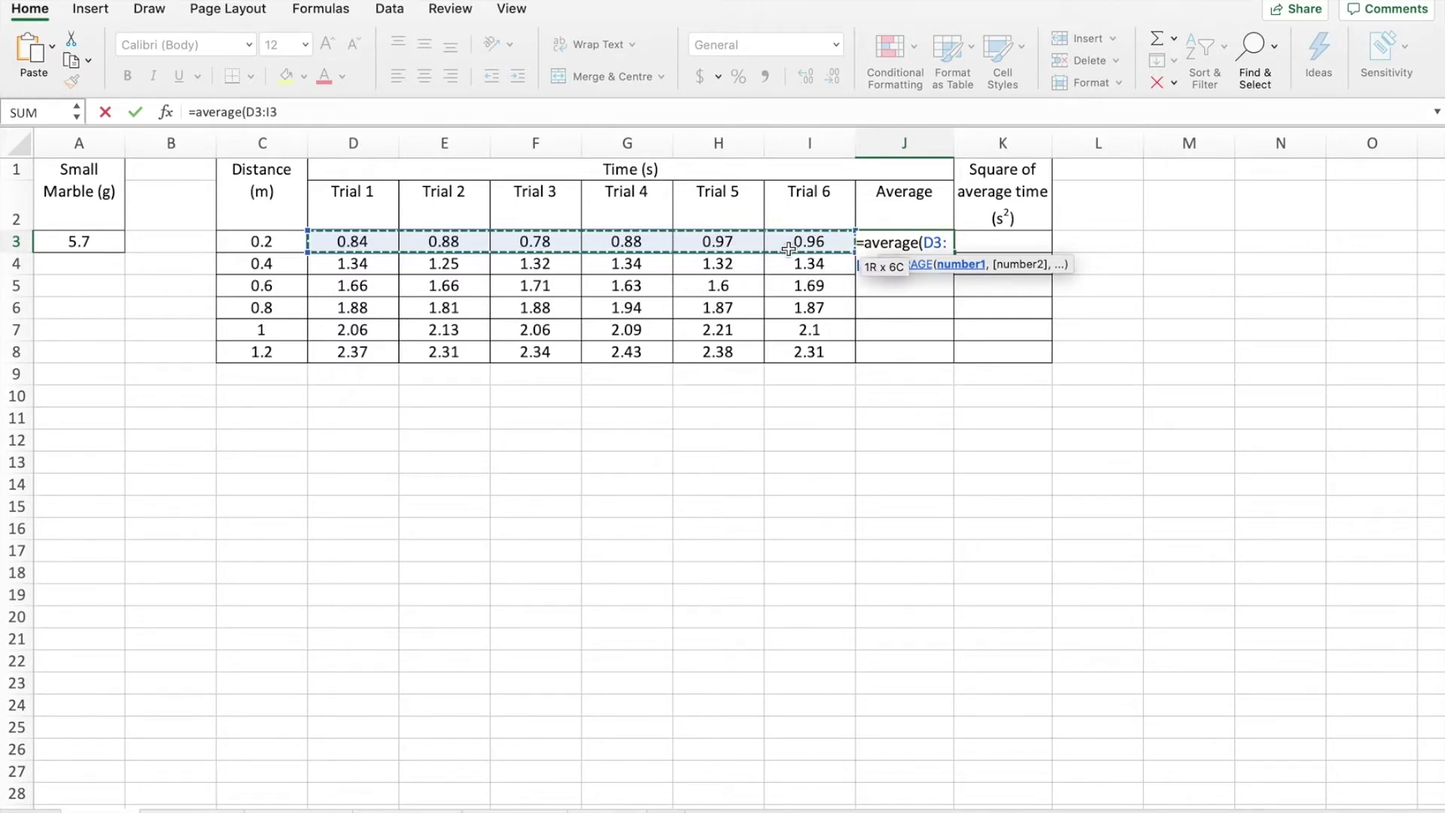
type(")")
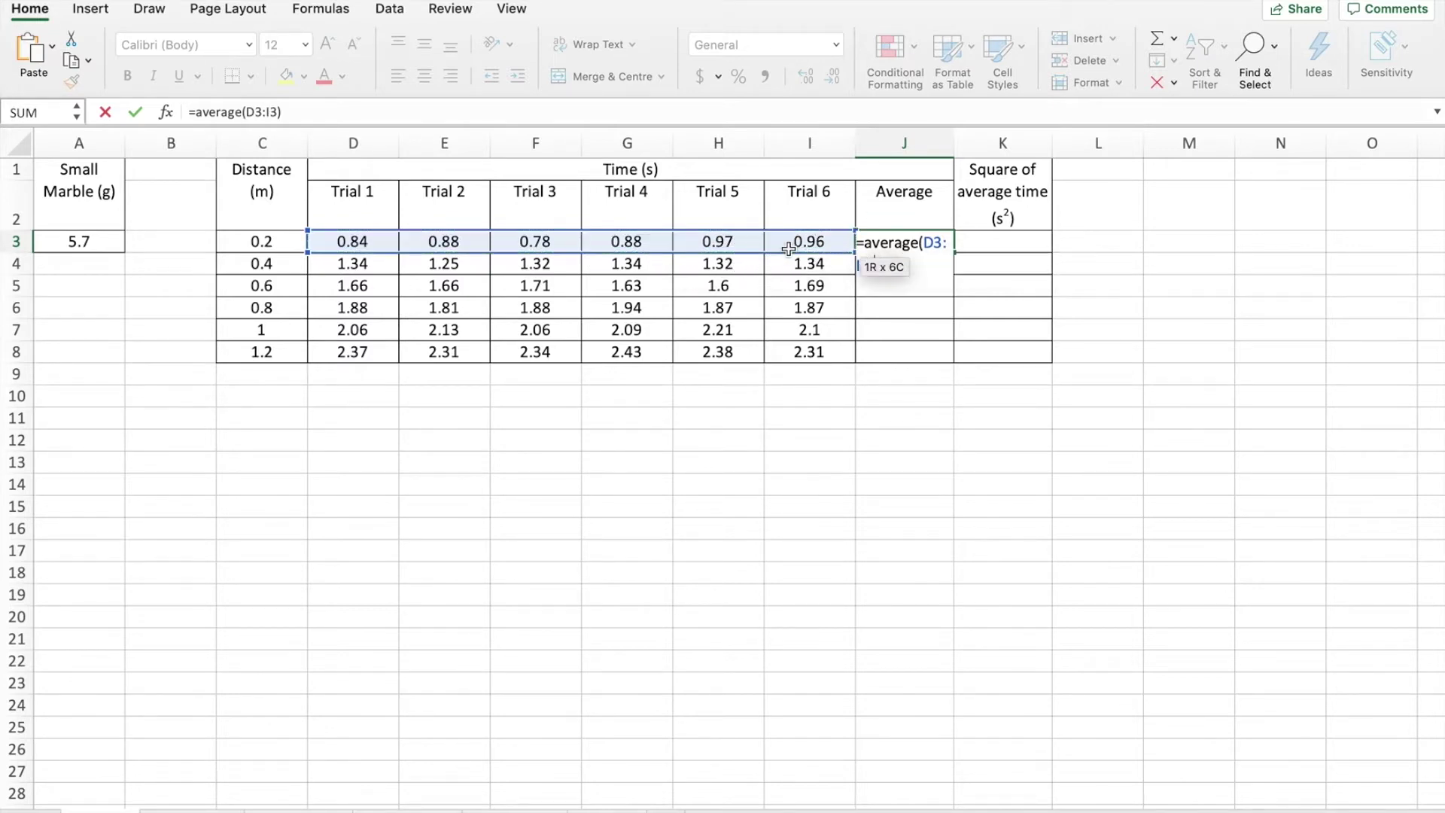
key("Return")
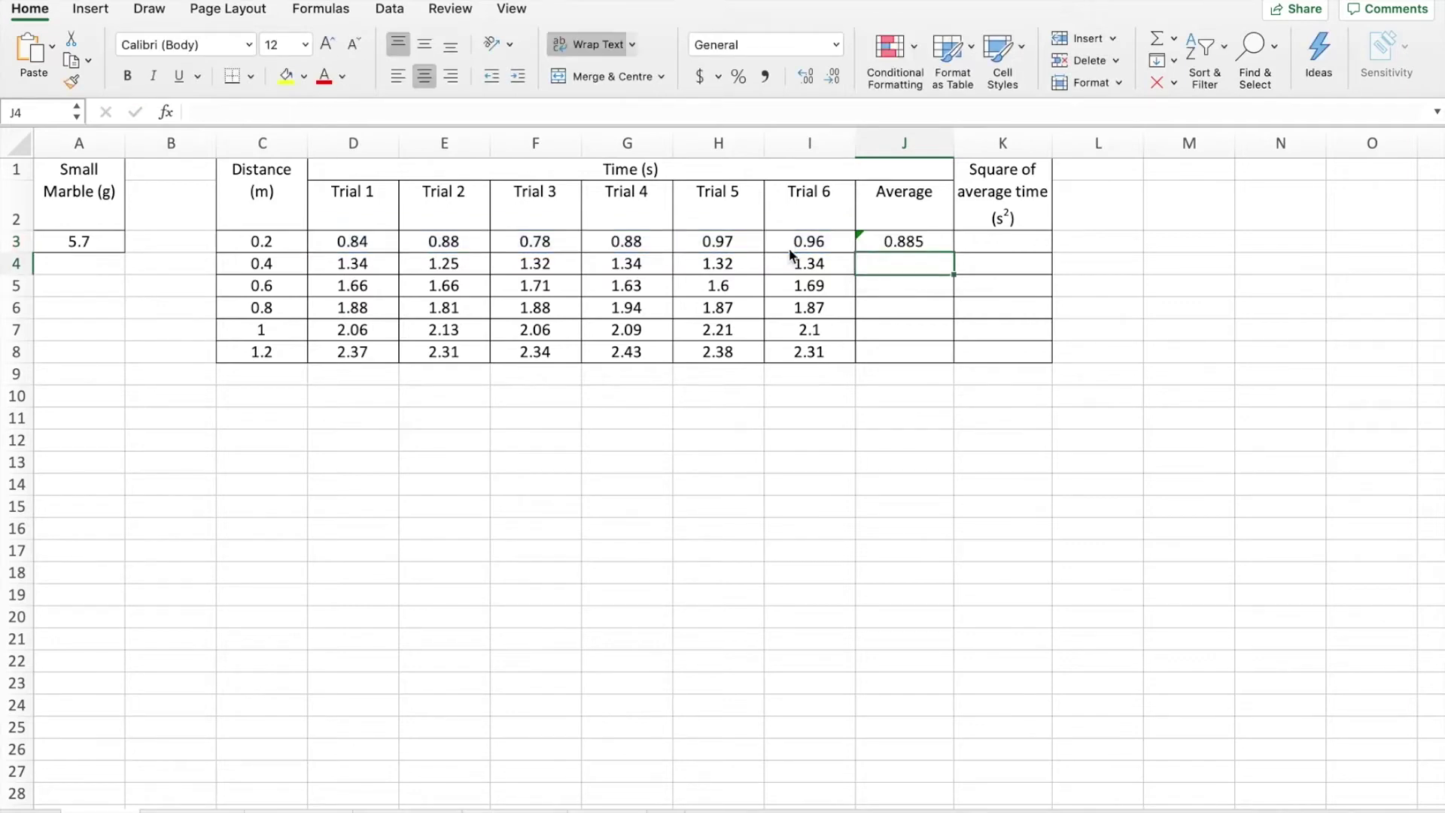
left_click(1179, 309)
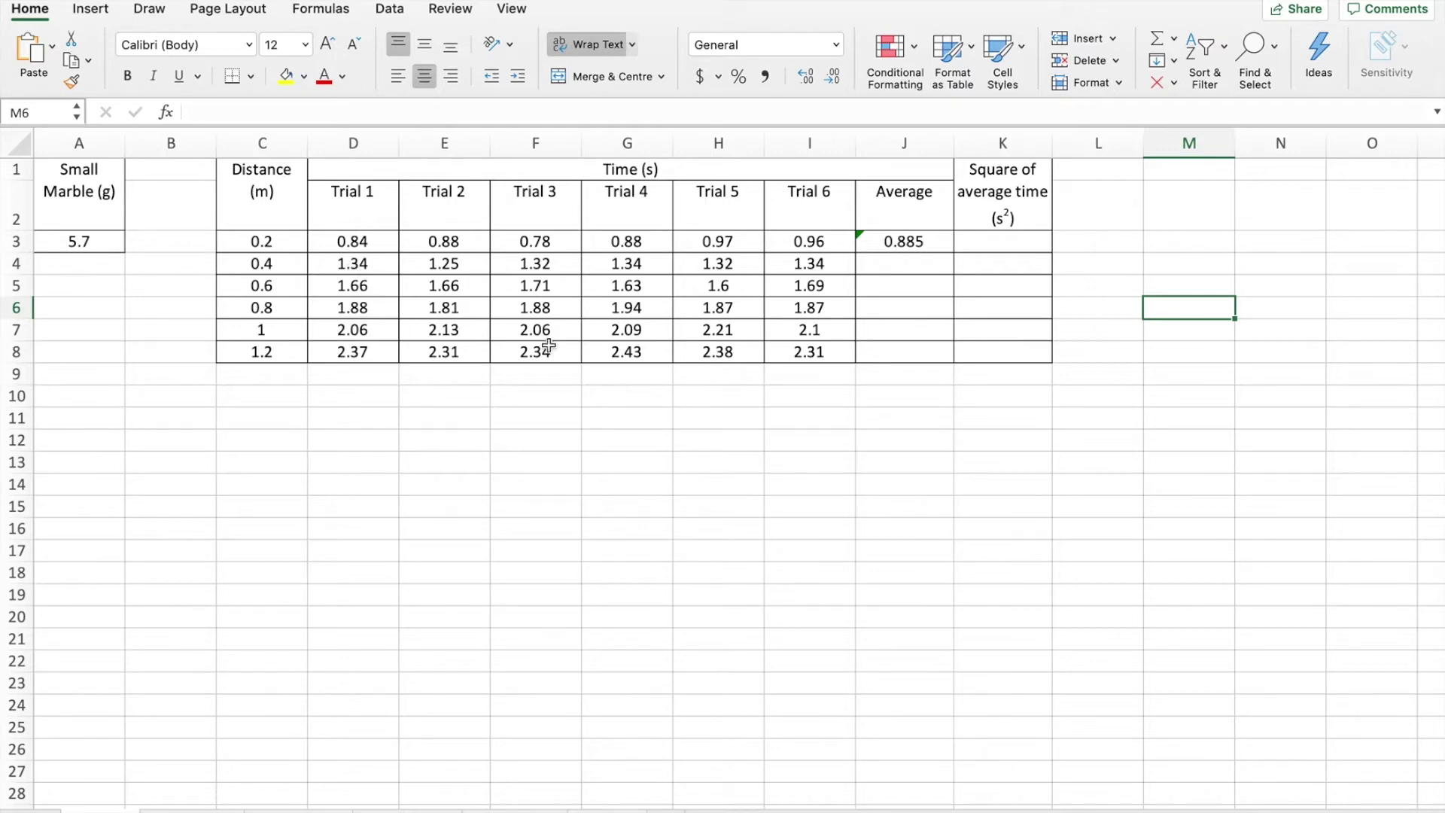
left_click(1112, 260)
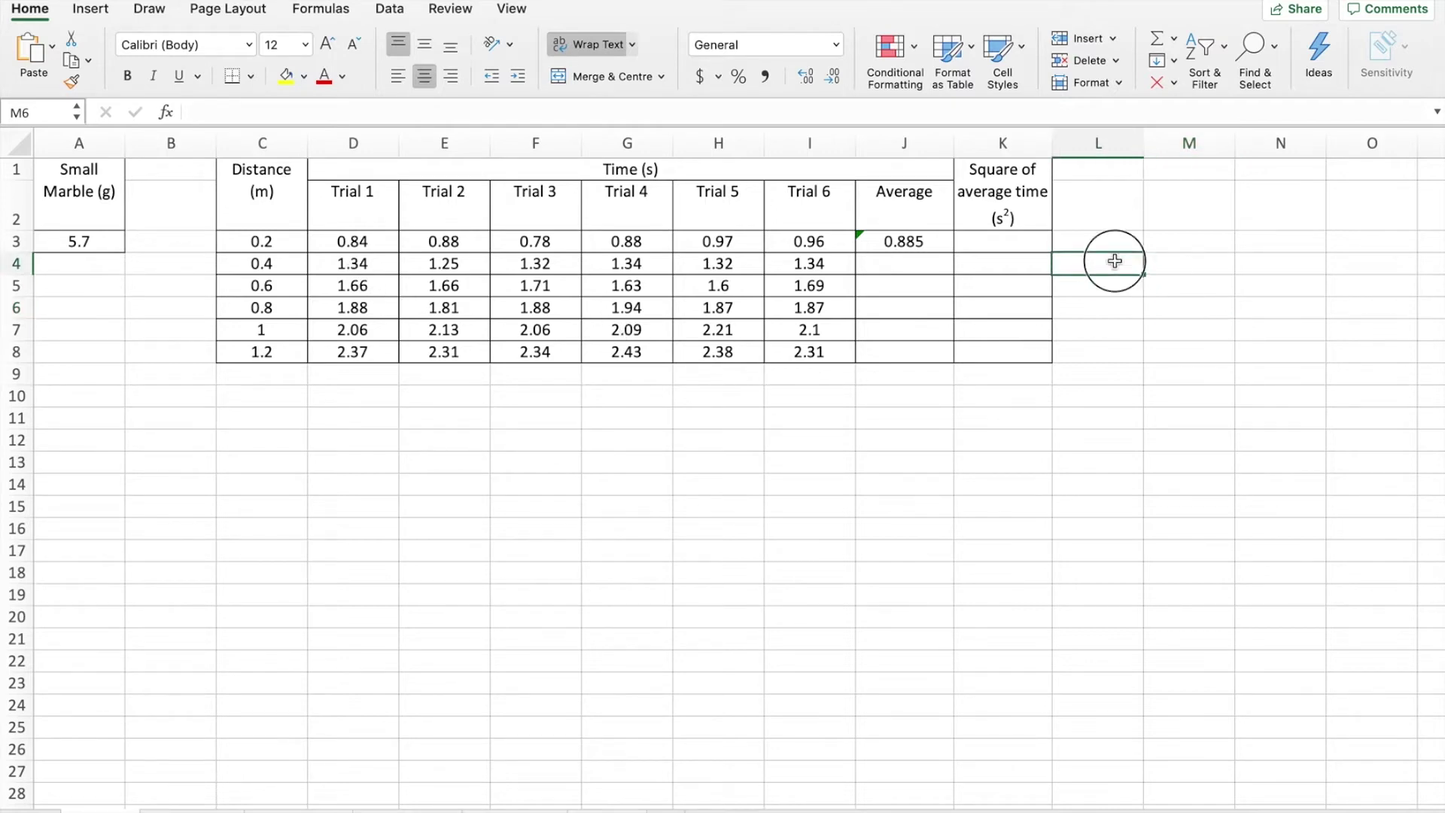
left_click(911, 264)
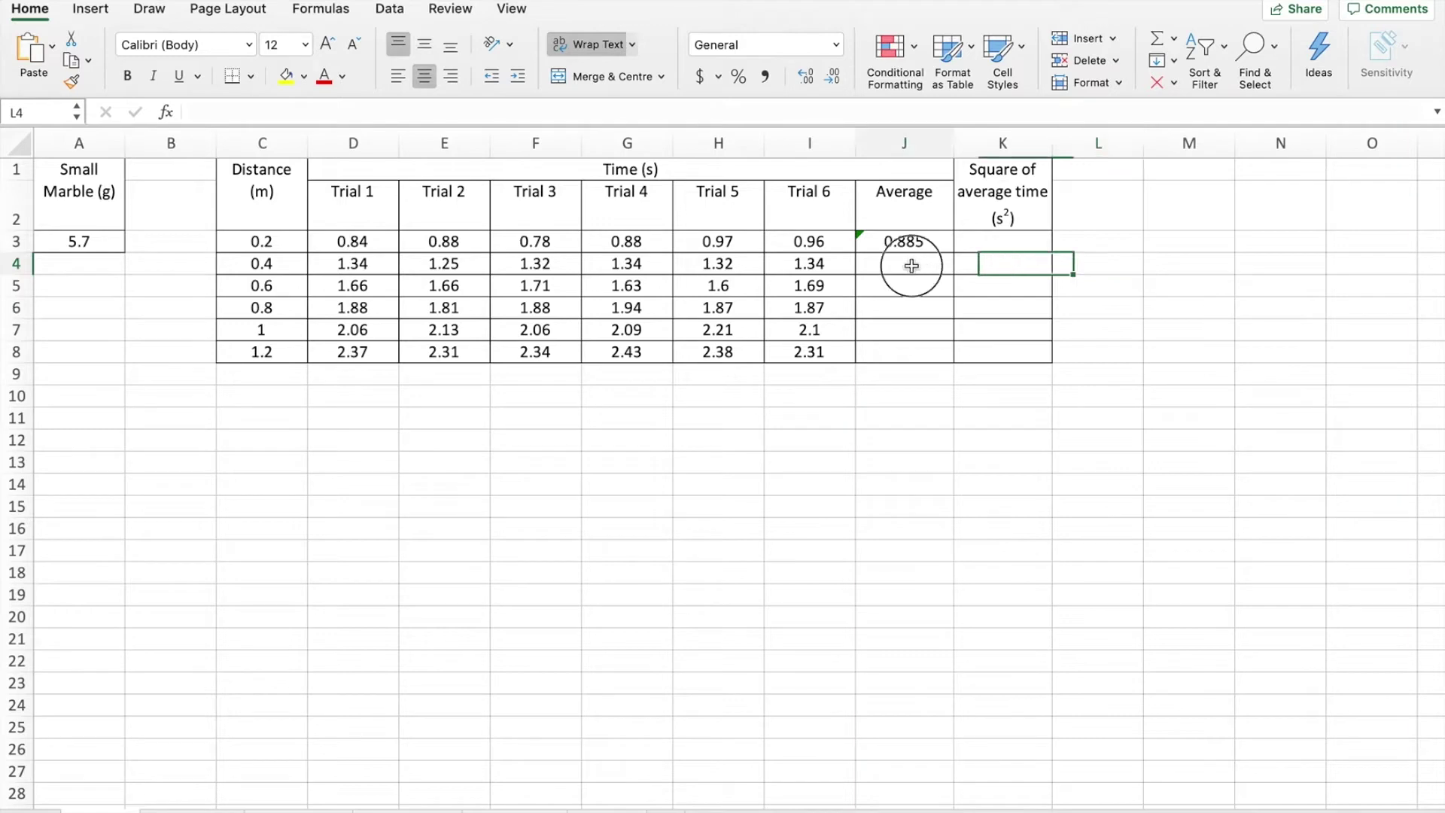
type("=")
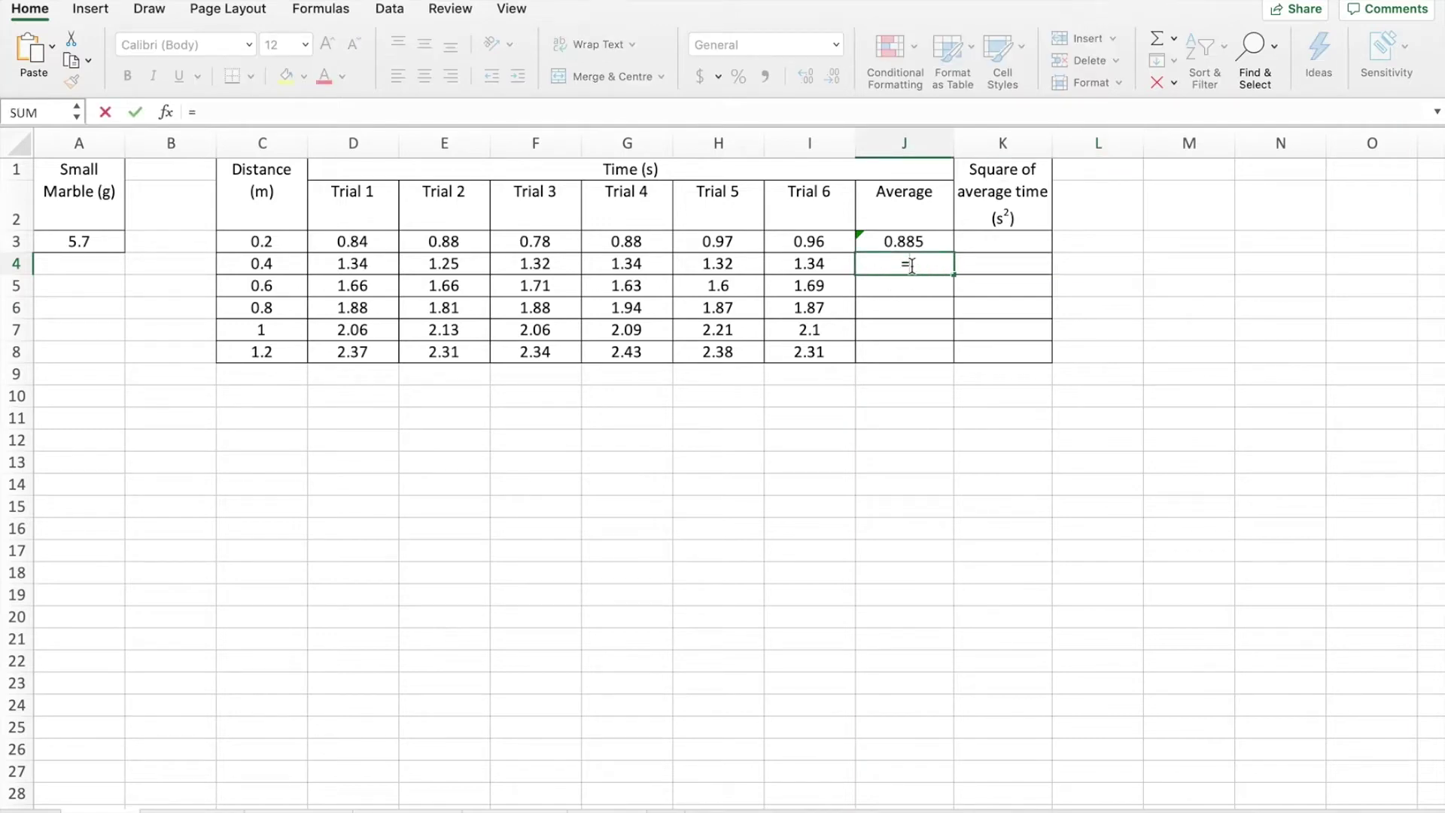
type("average(")
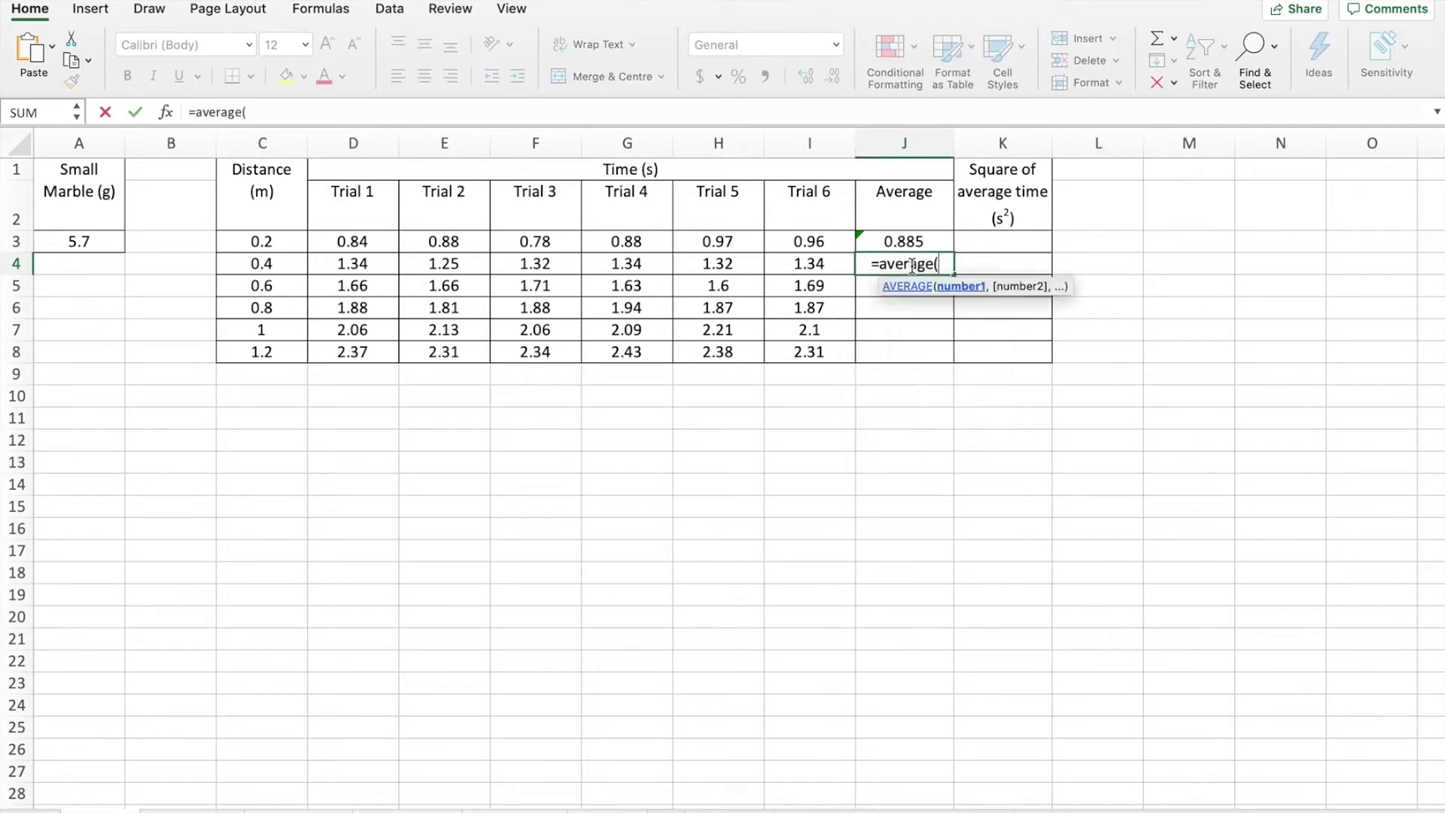
left_click_drag(354, 265, 786, 257)
key("Return")
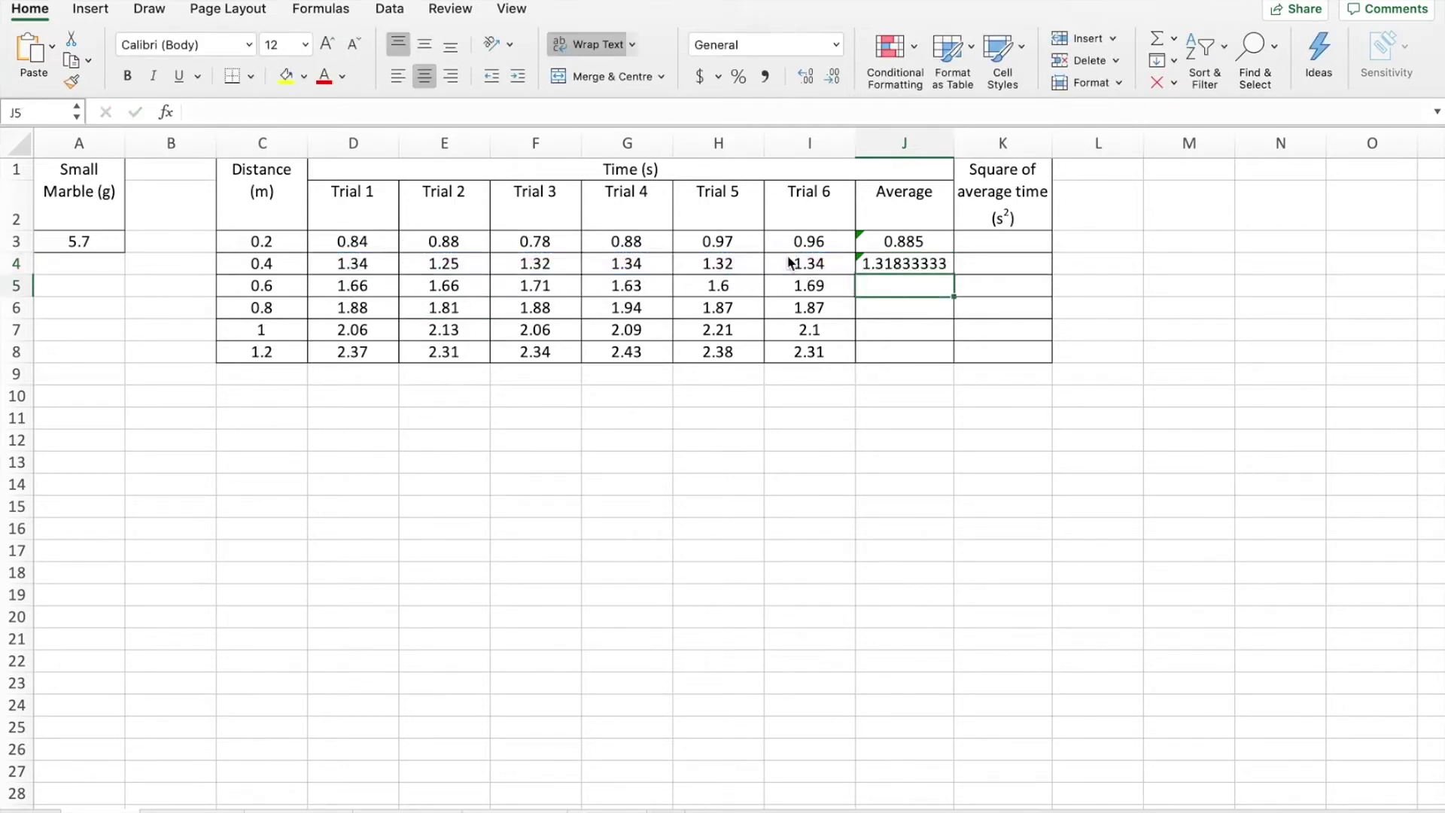
left_click(1221, 322)
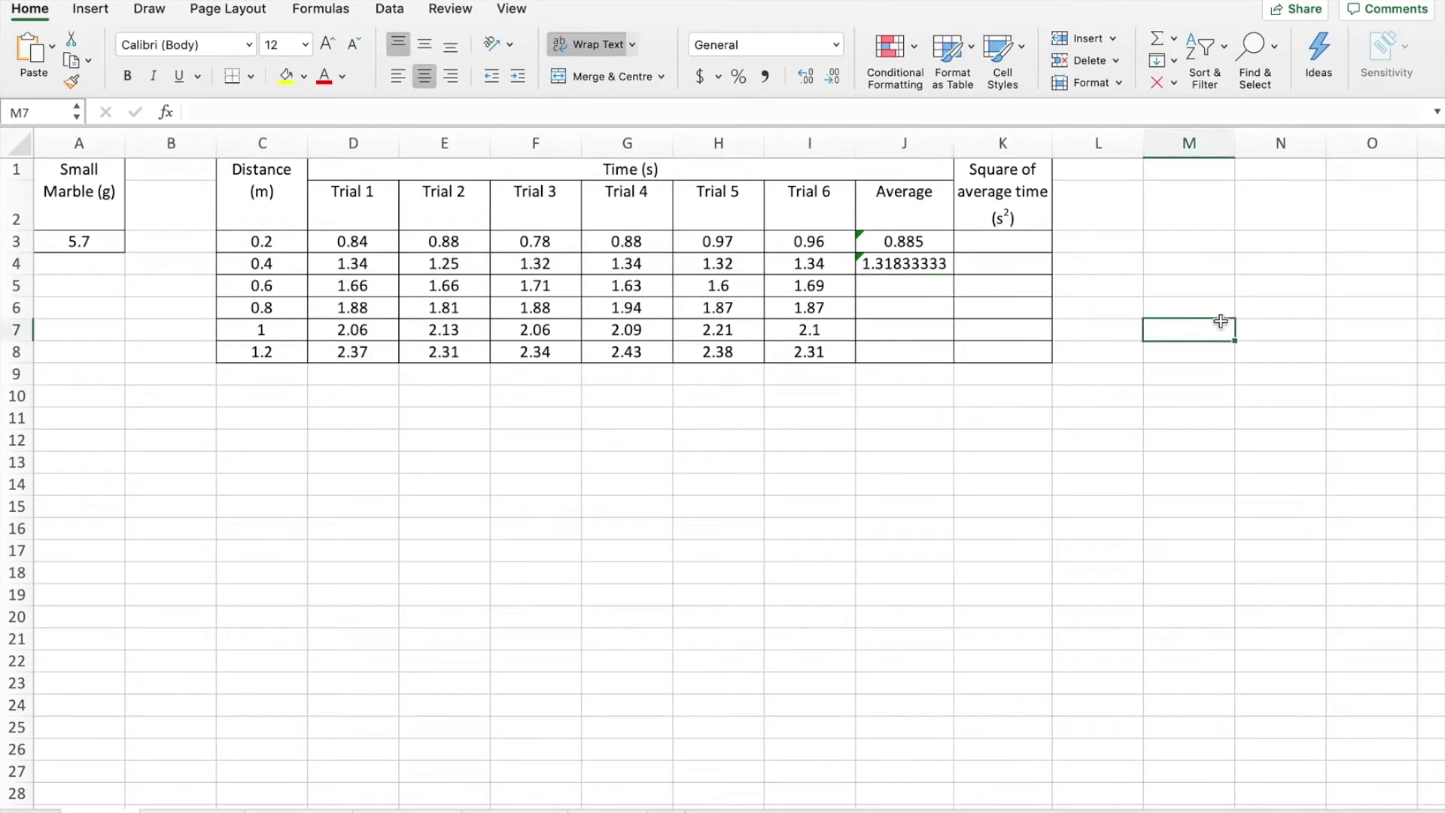
left_click(925, 265)
key("Delete")
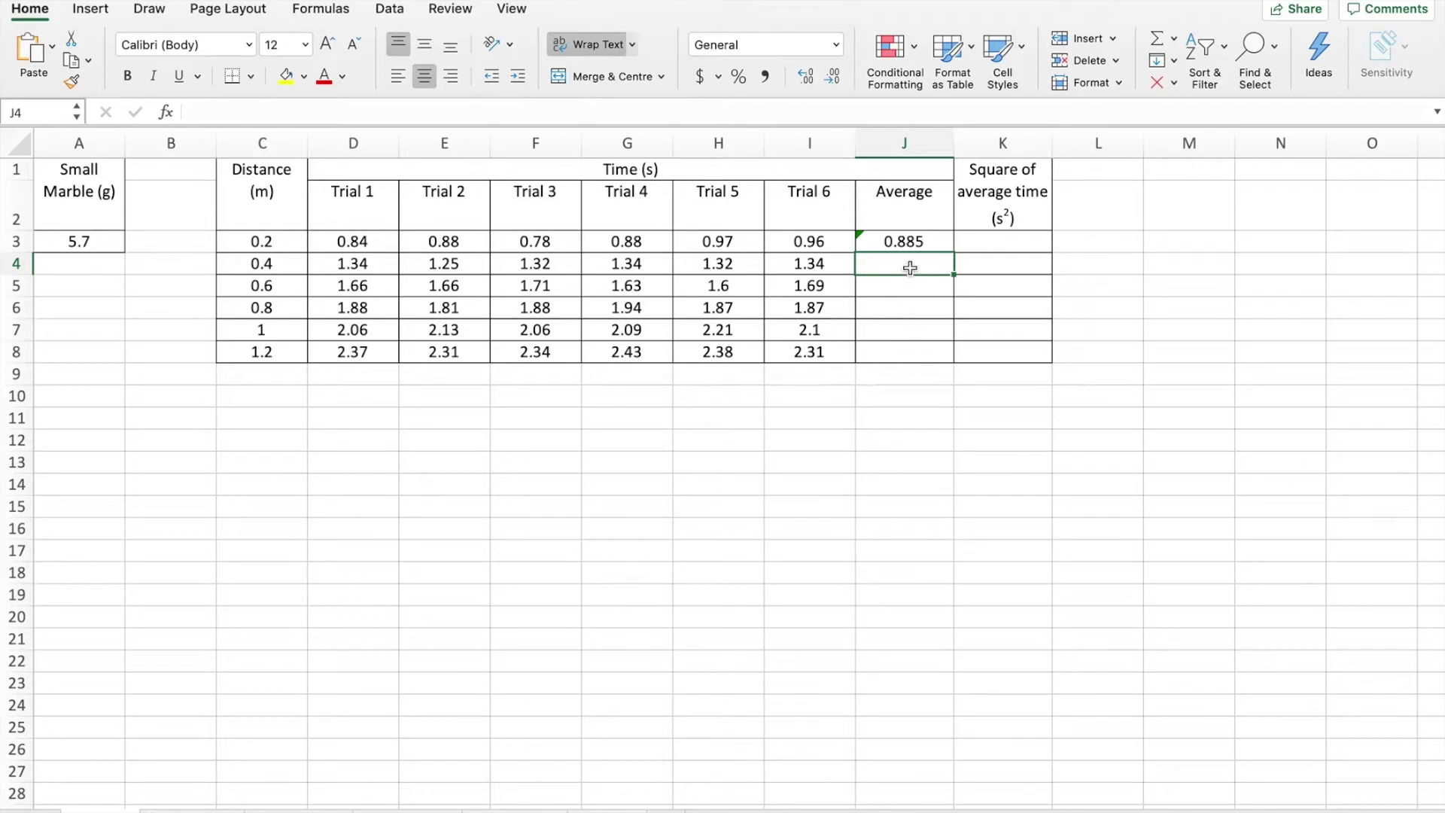
Copy J3's AVERAGE formula down to J8, giving means through 2.35666667 for 1.2 m.
left_click(910, 241)
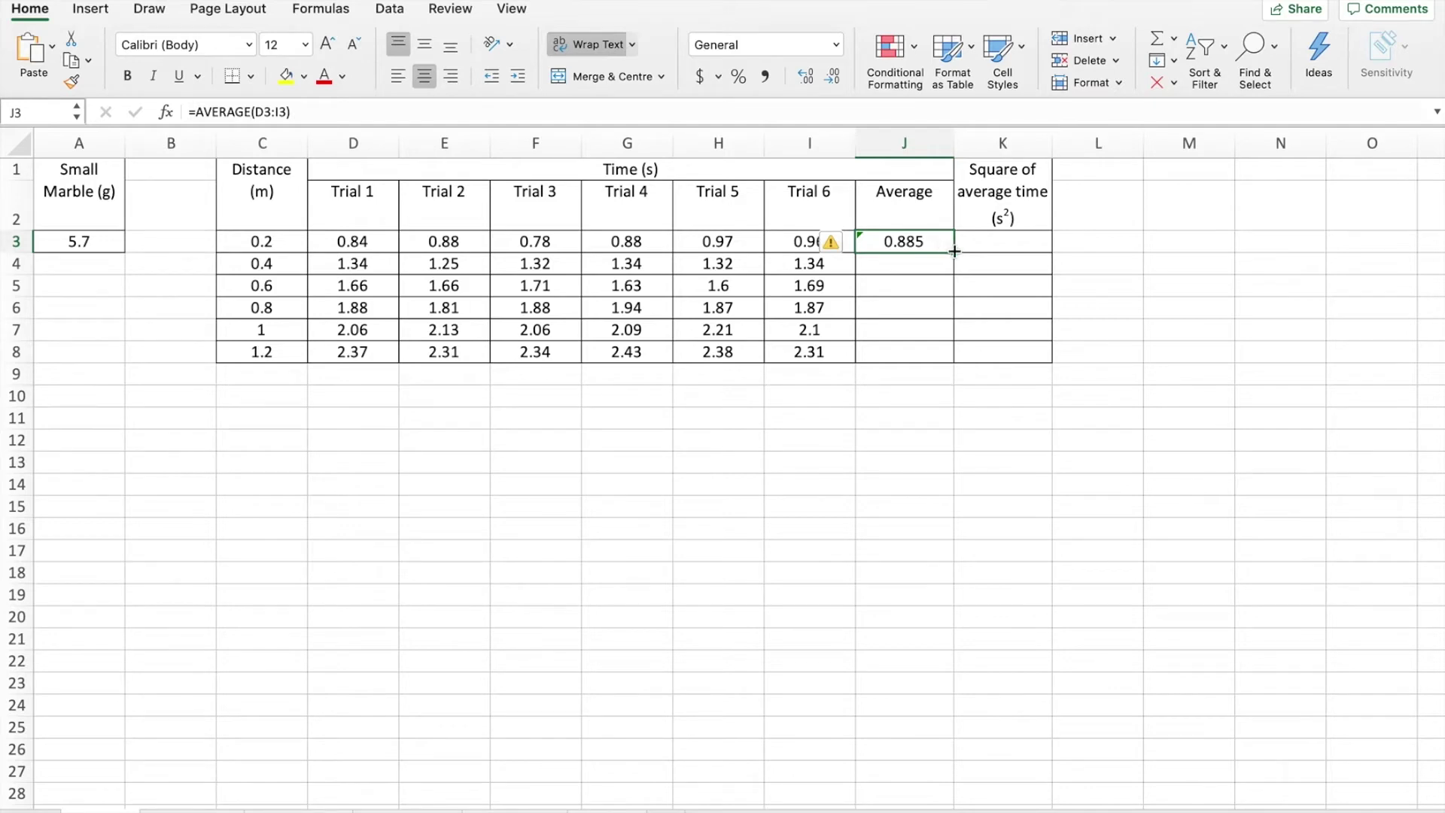
left_click(954, 251)
left_click_drag(954, 252, 946, 359)
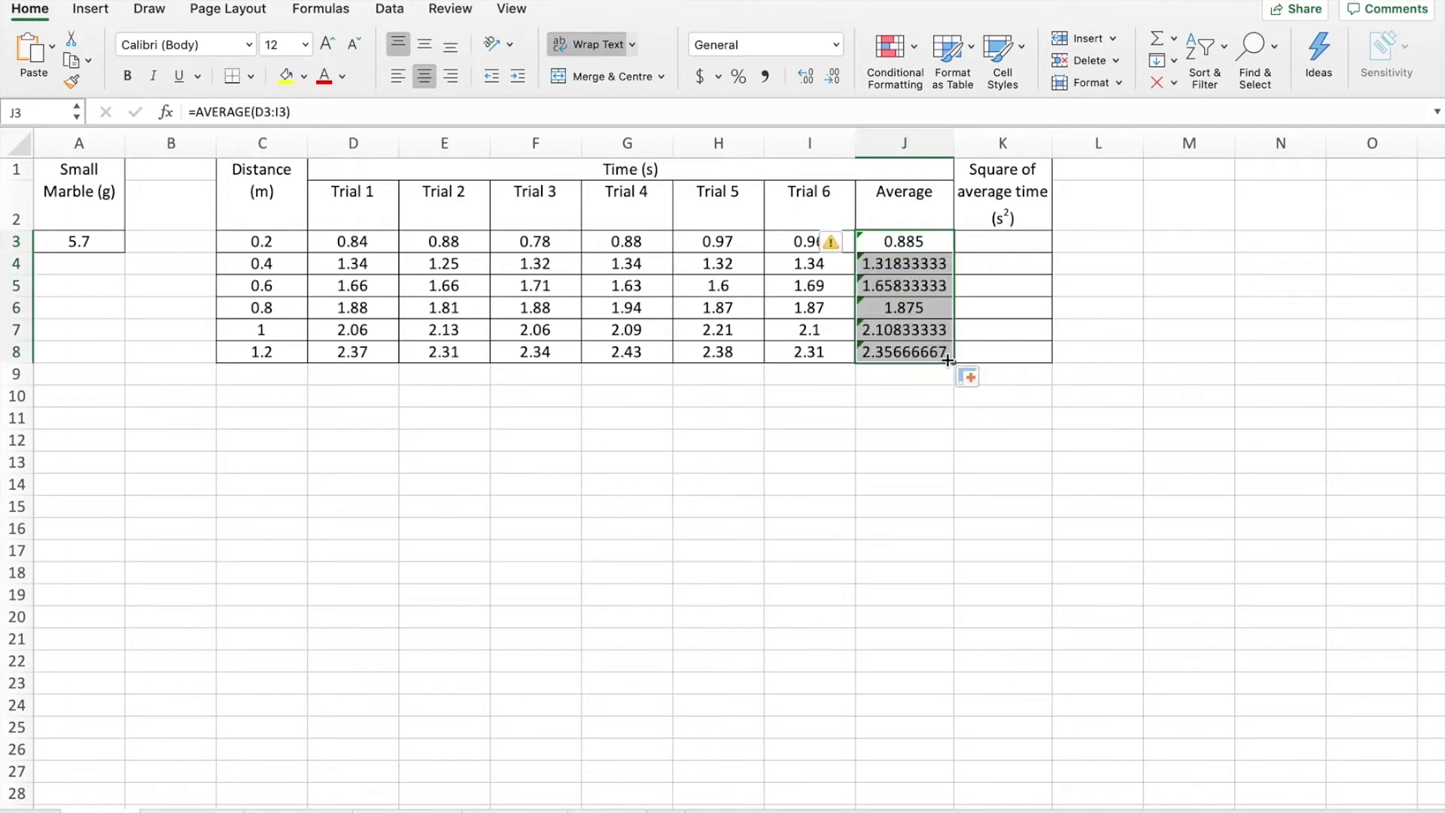
left_click(1209, 354)
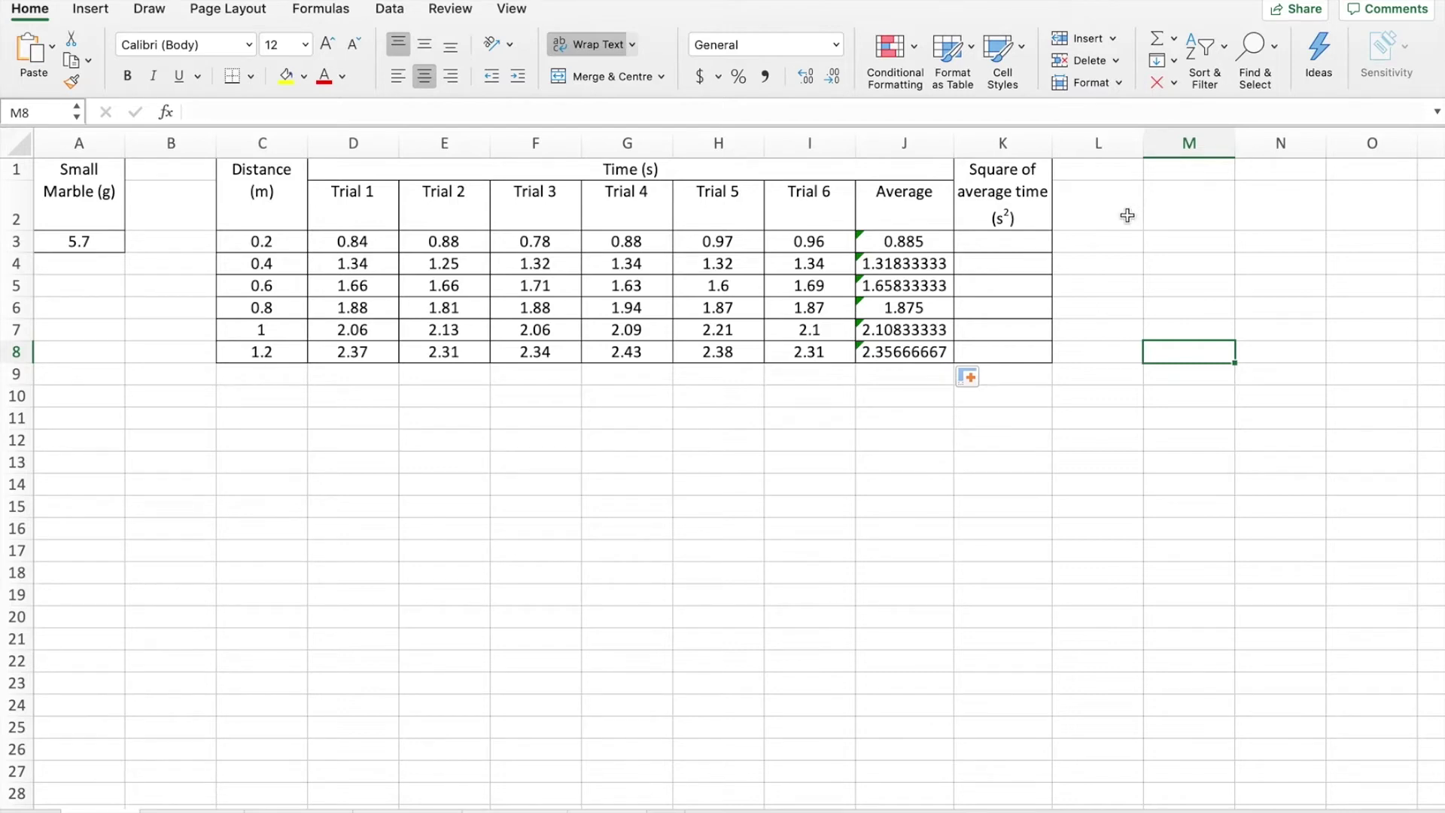
left_click(1007, 242)
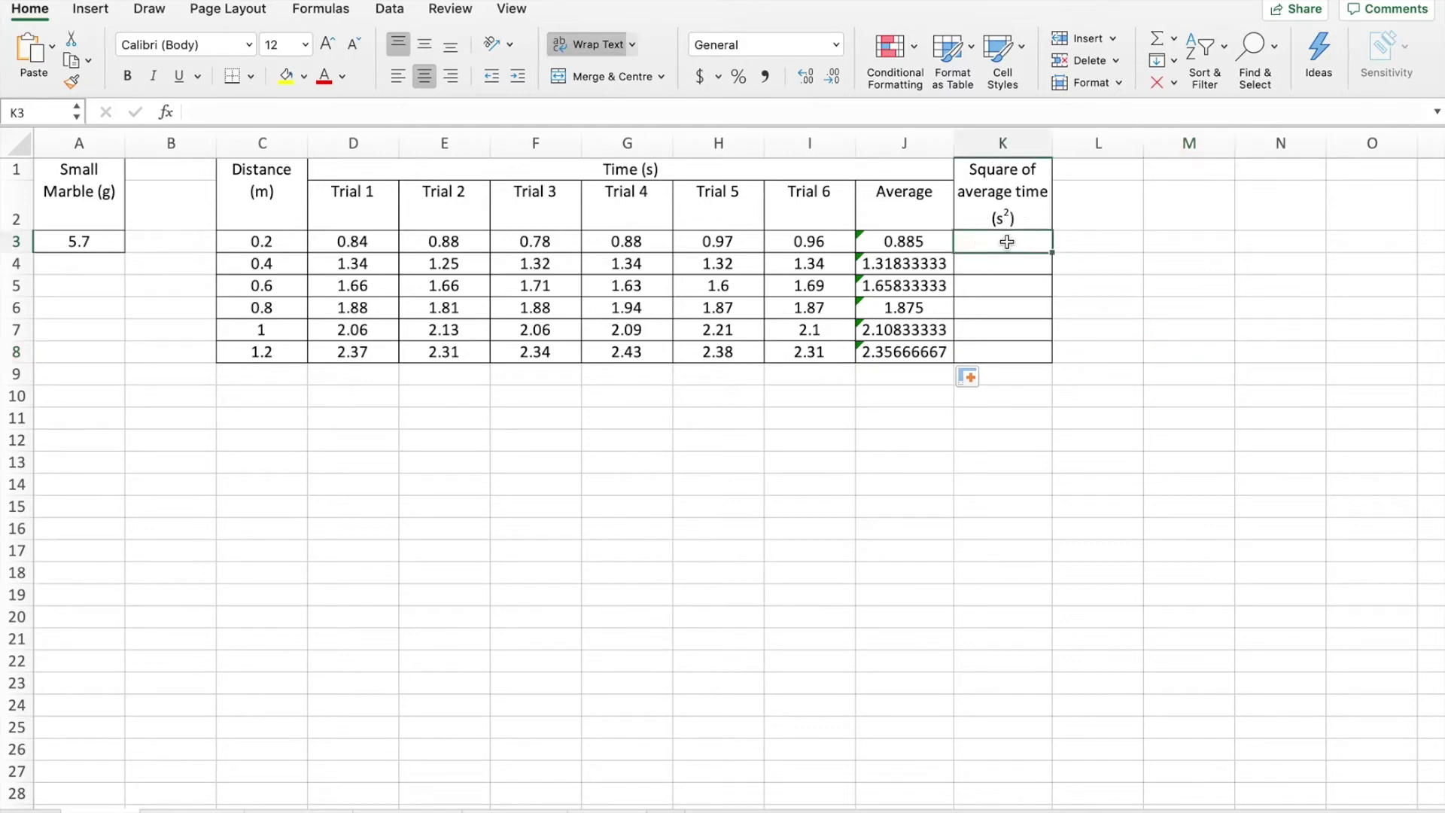
Enter =J3^2 in K3 to square the 0.2 m average time.
type("=")
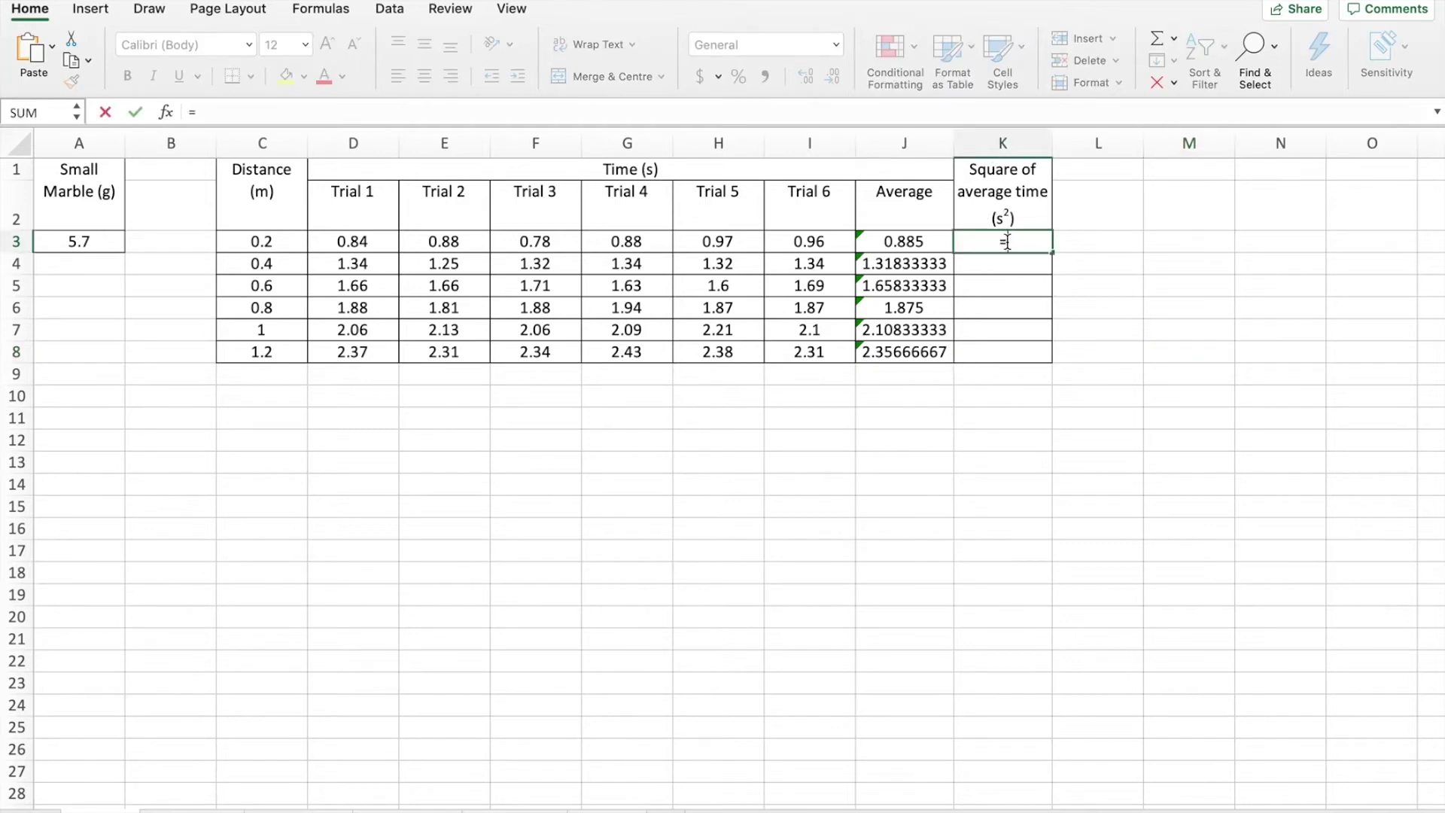
left_click(909, 239)
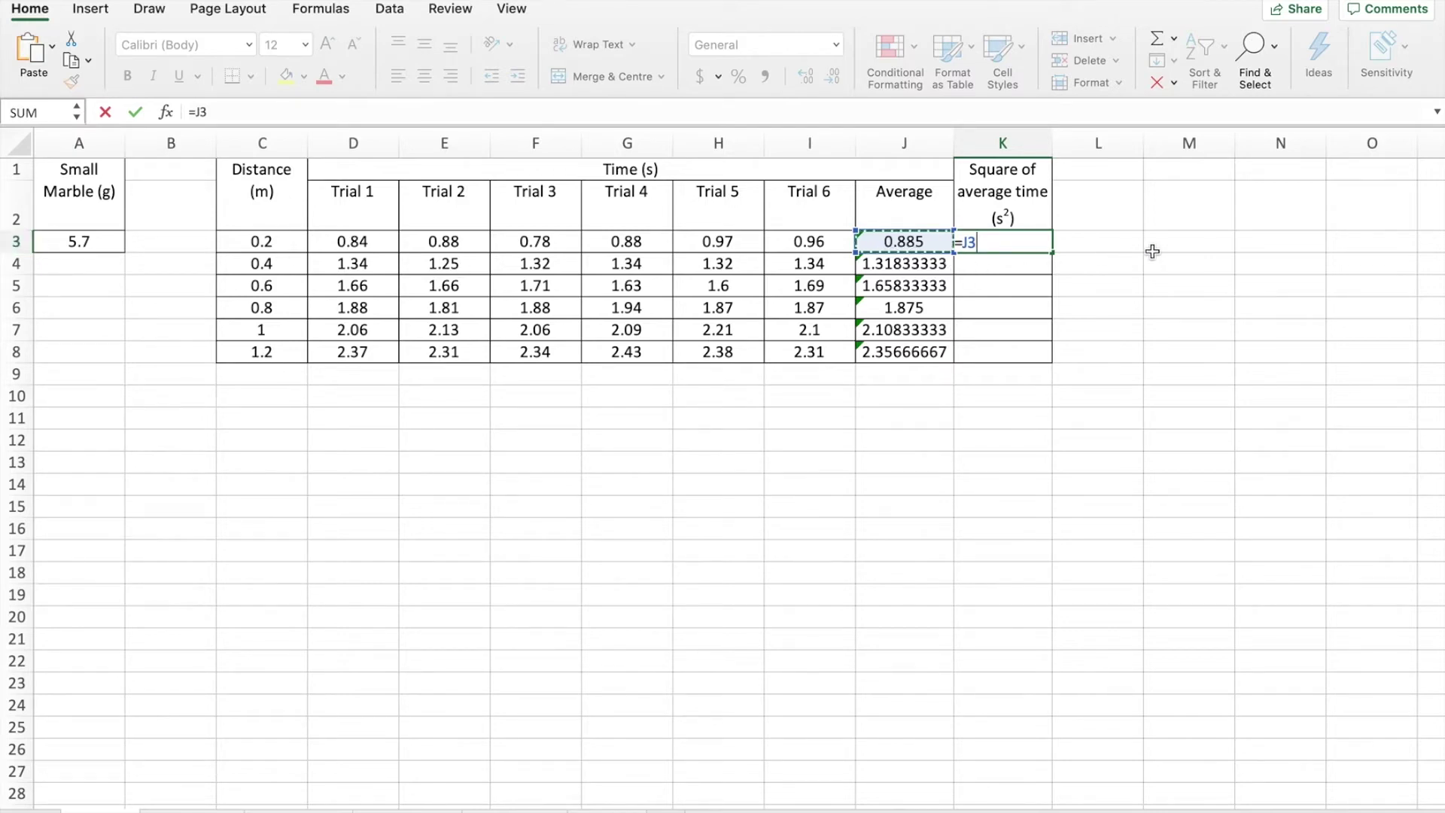
type("^2")
key("Return")
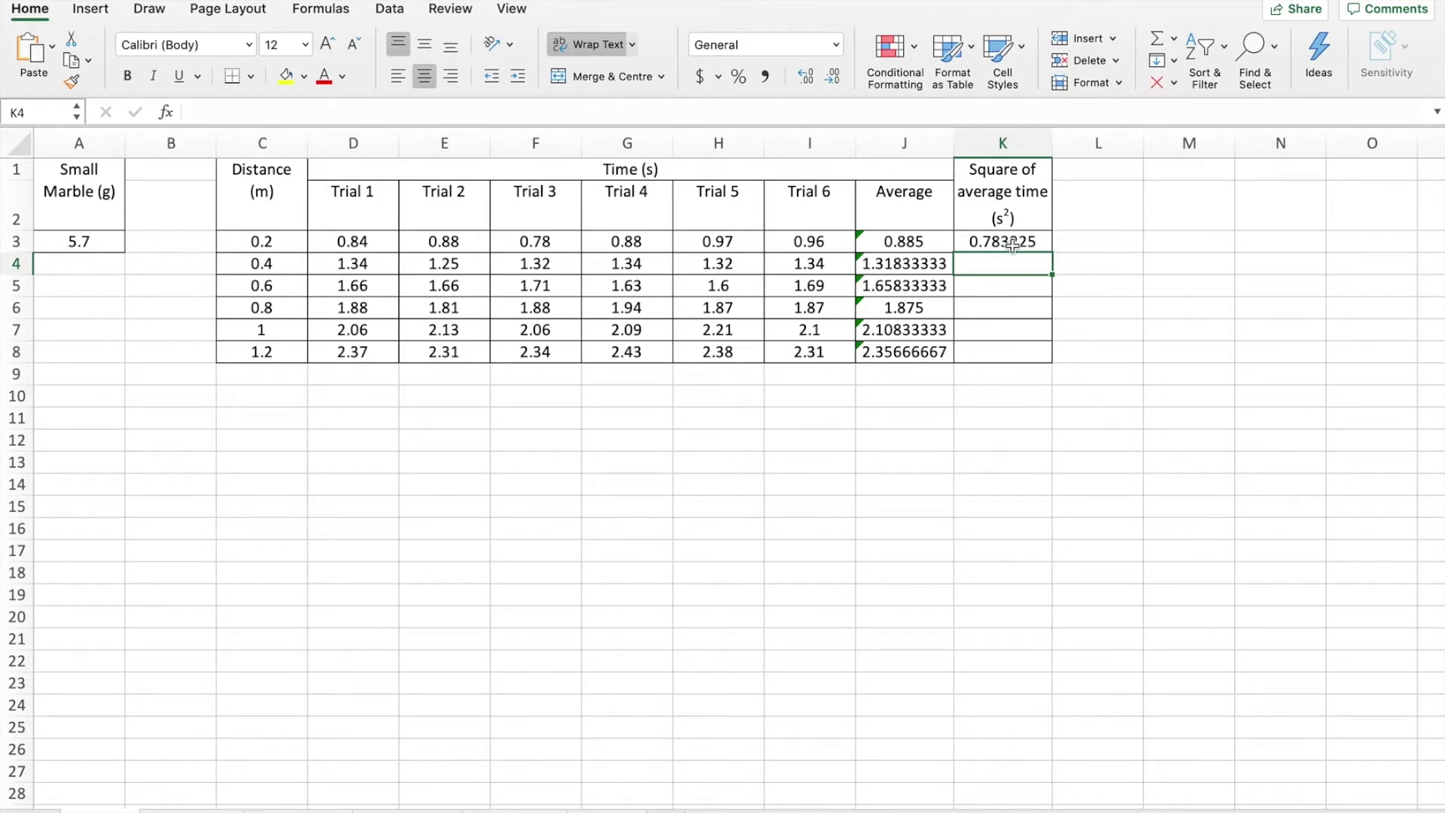
Fill the K3 squaring formula down to K8, ending at 5.55387778.
left_click(1012, 245)
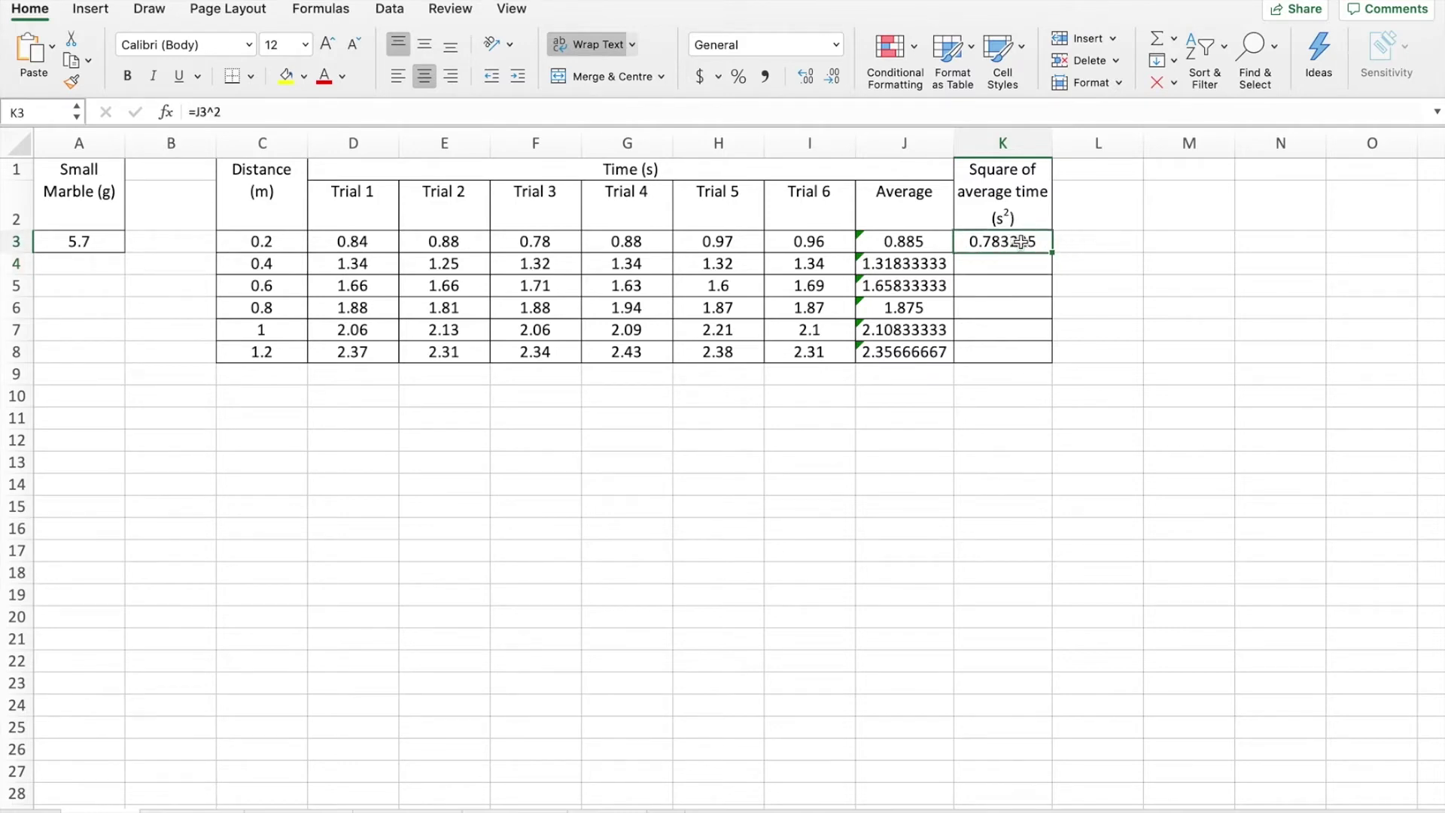
left_click_drag(1048, 252, 1047, 355)
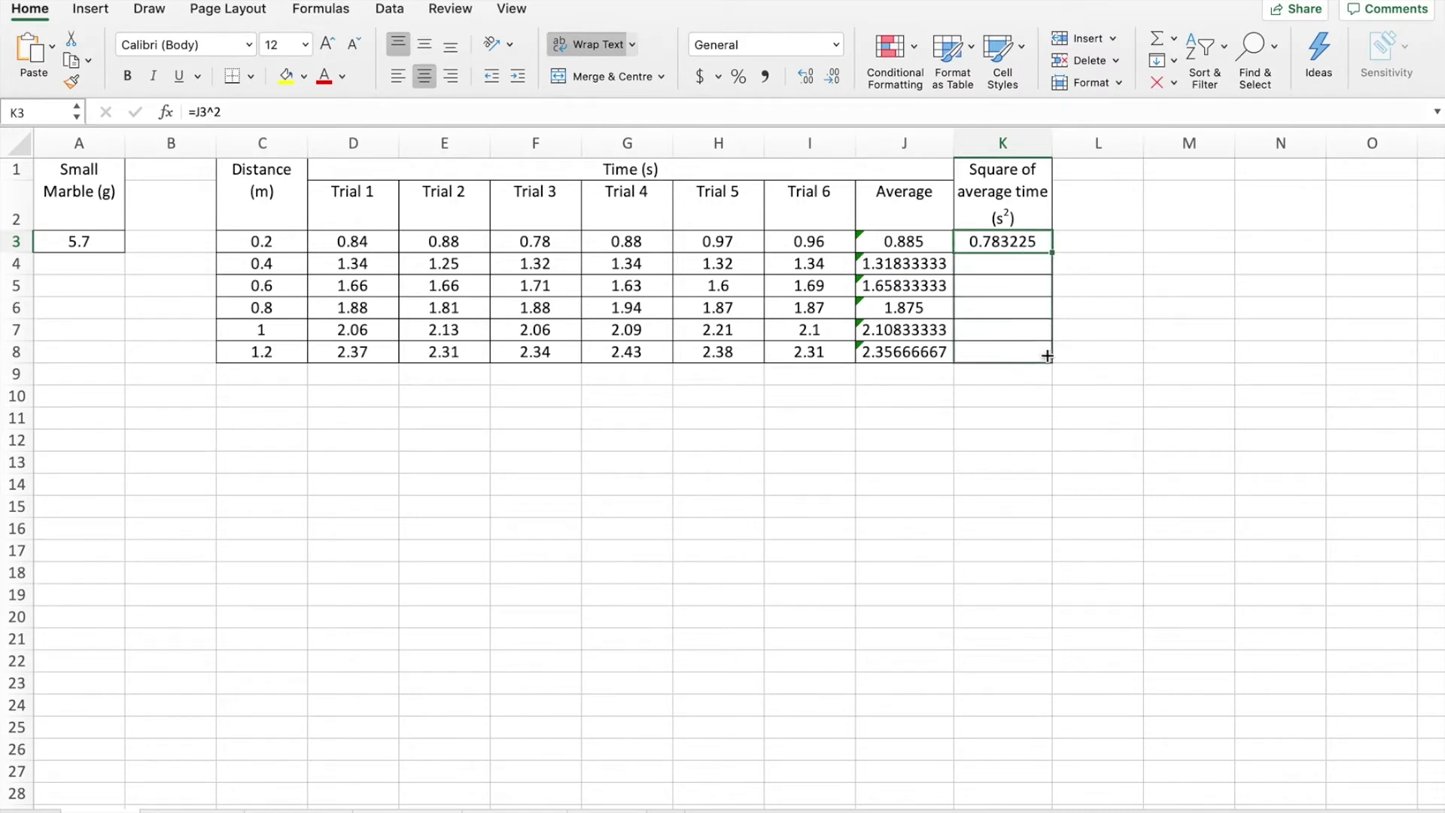
left_click(1121, 308)
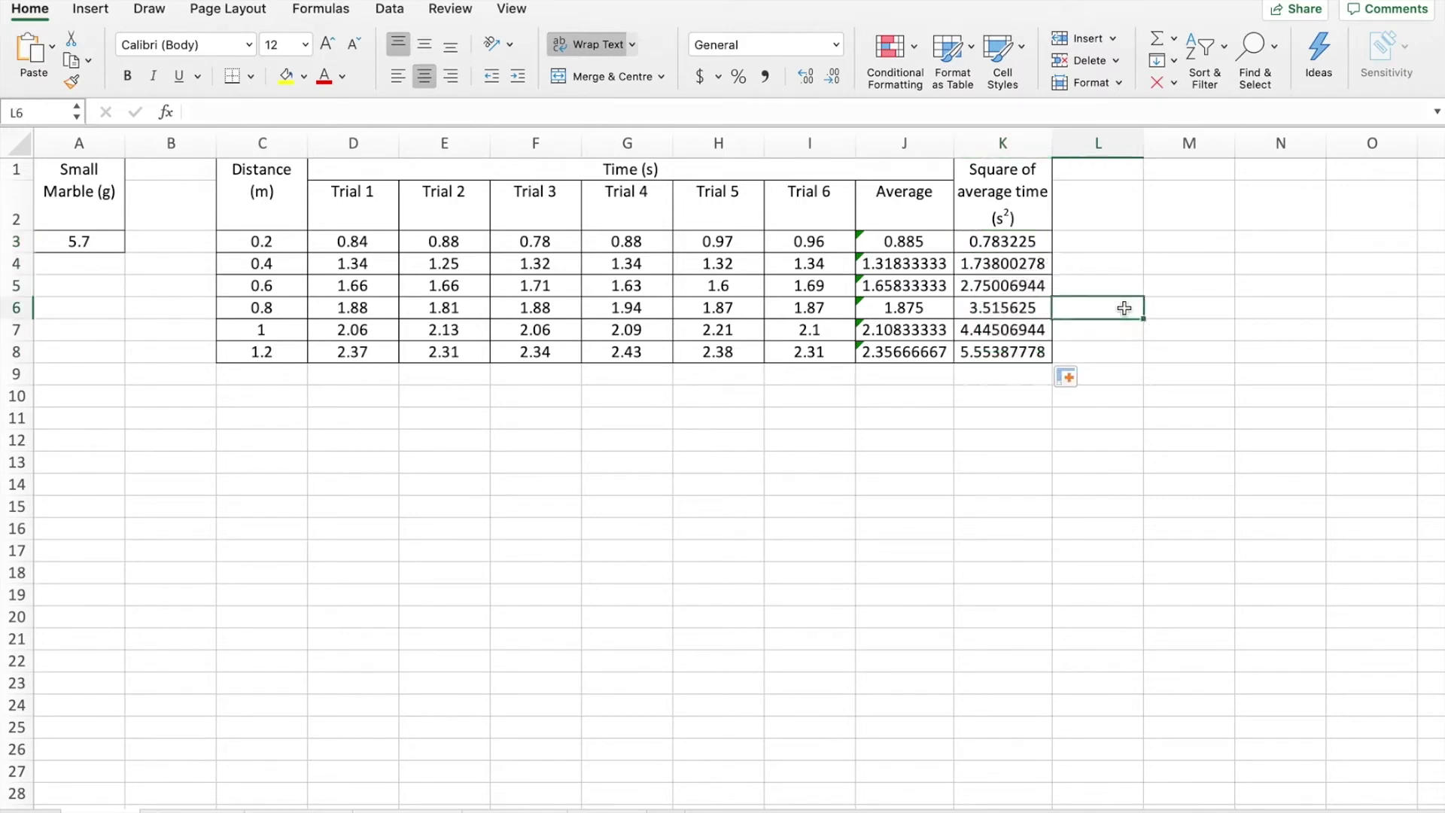
left_click(1180, 317)
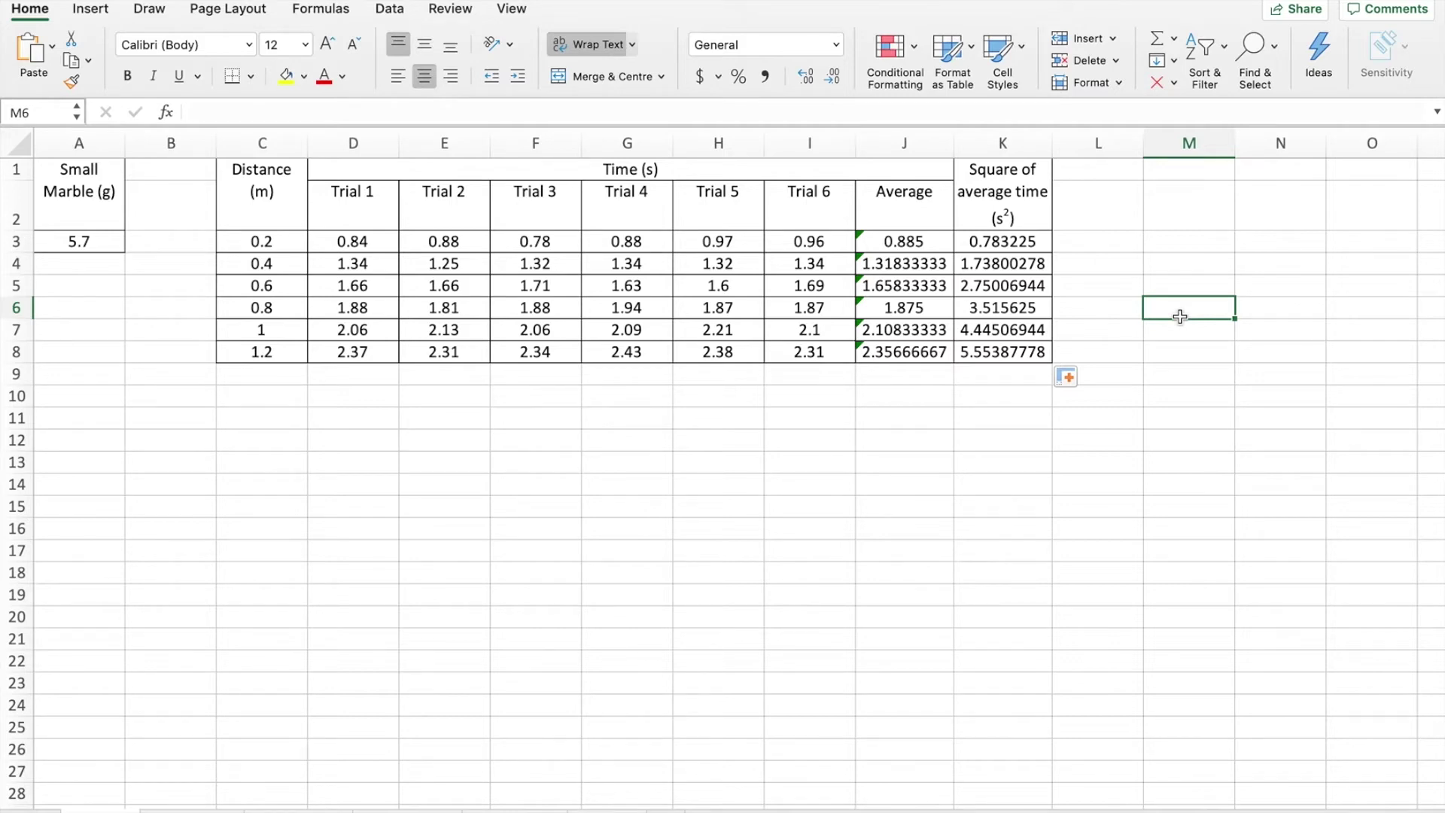
left_click(611, 423)
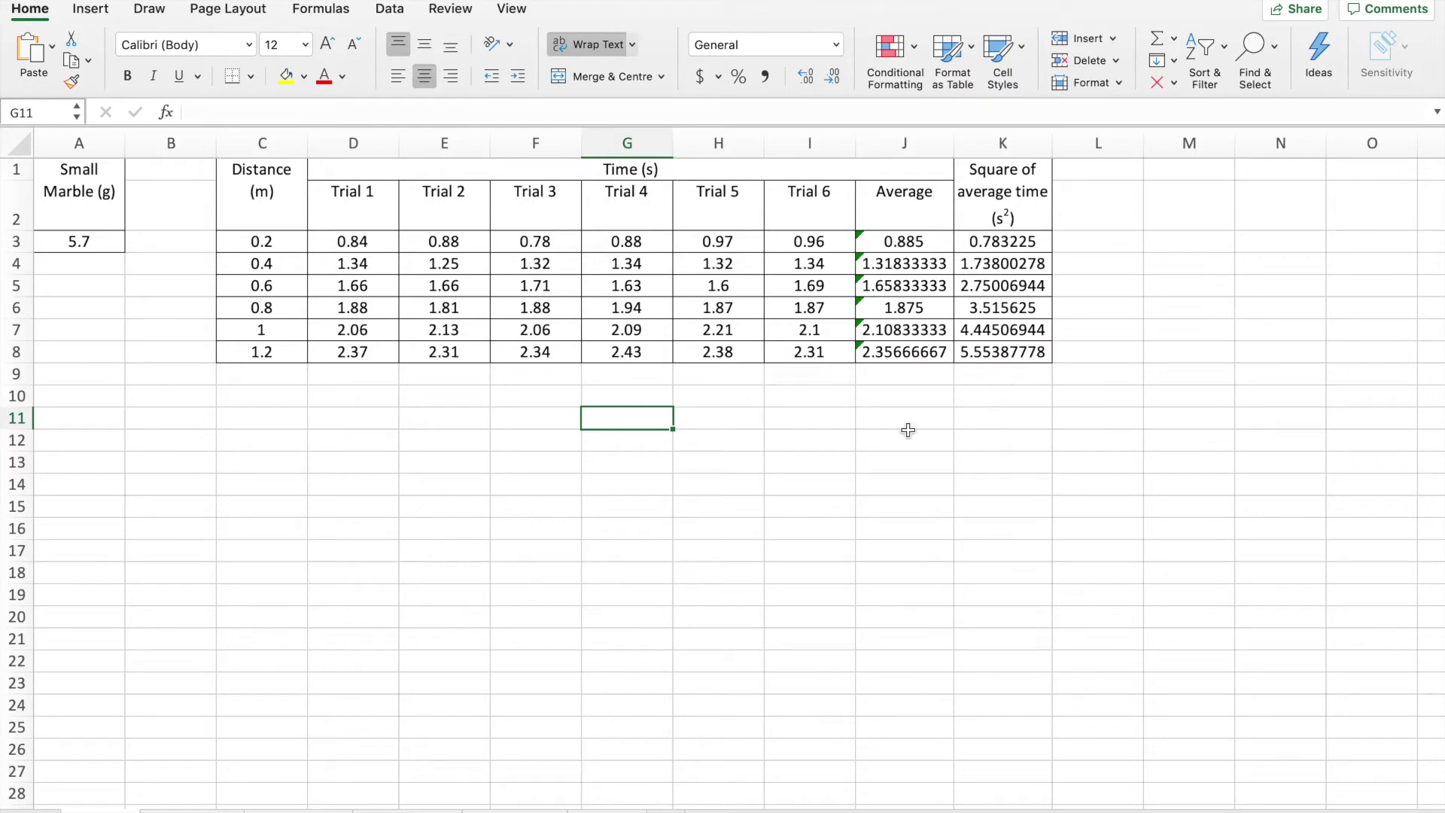
Insert a blank scatter chart from the Insert ribbon and position it beneath the data table.
left_click(653, 426)
left_click(628, 417)
left_click(623, 444)
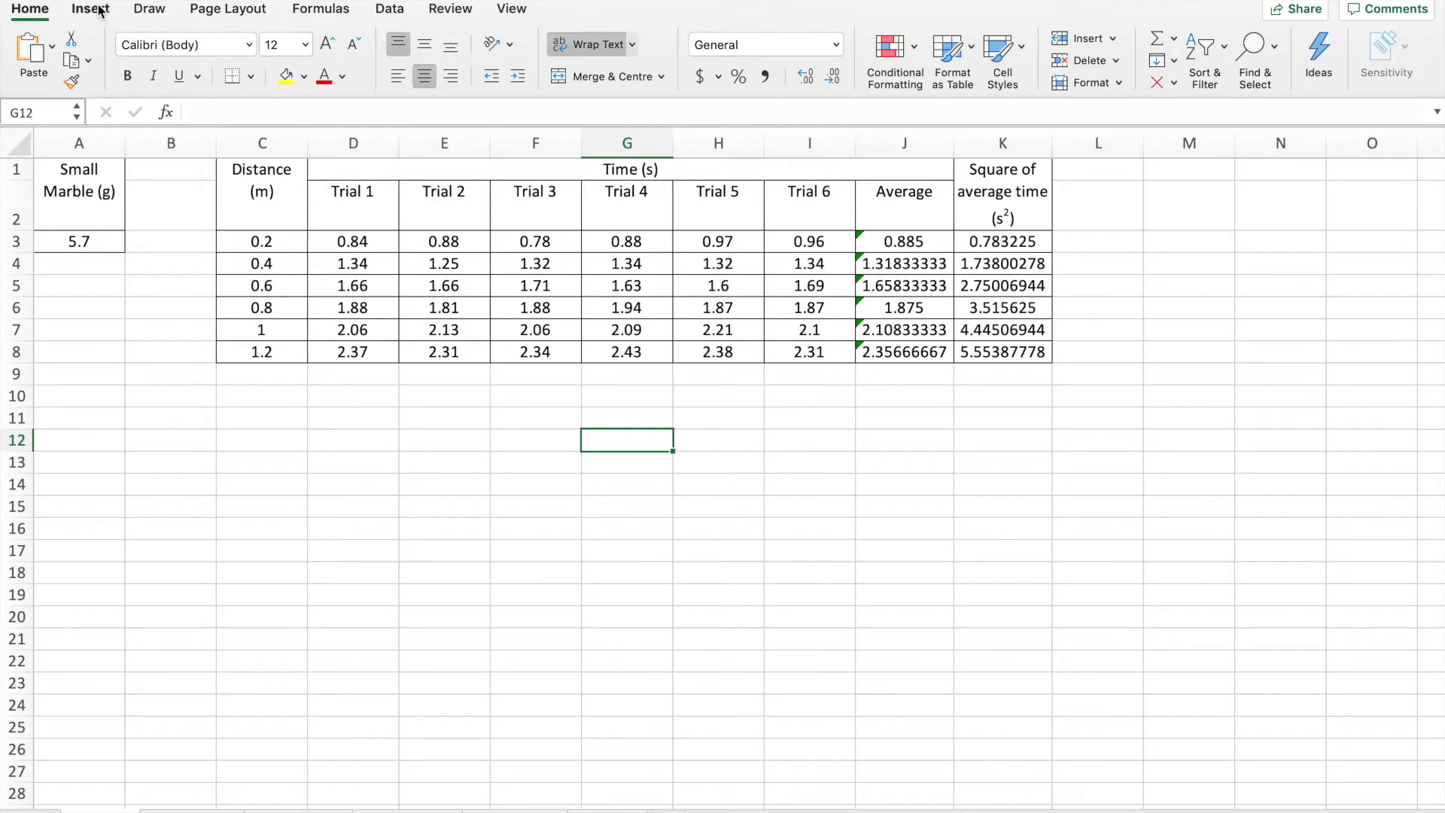
left_click(99, 9)
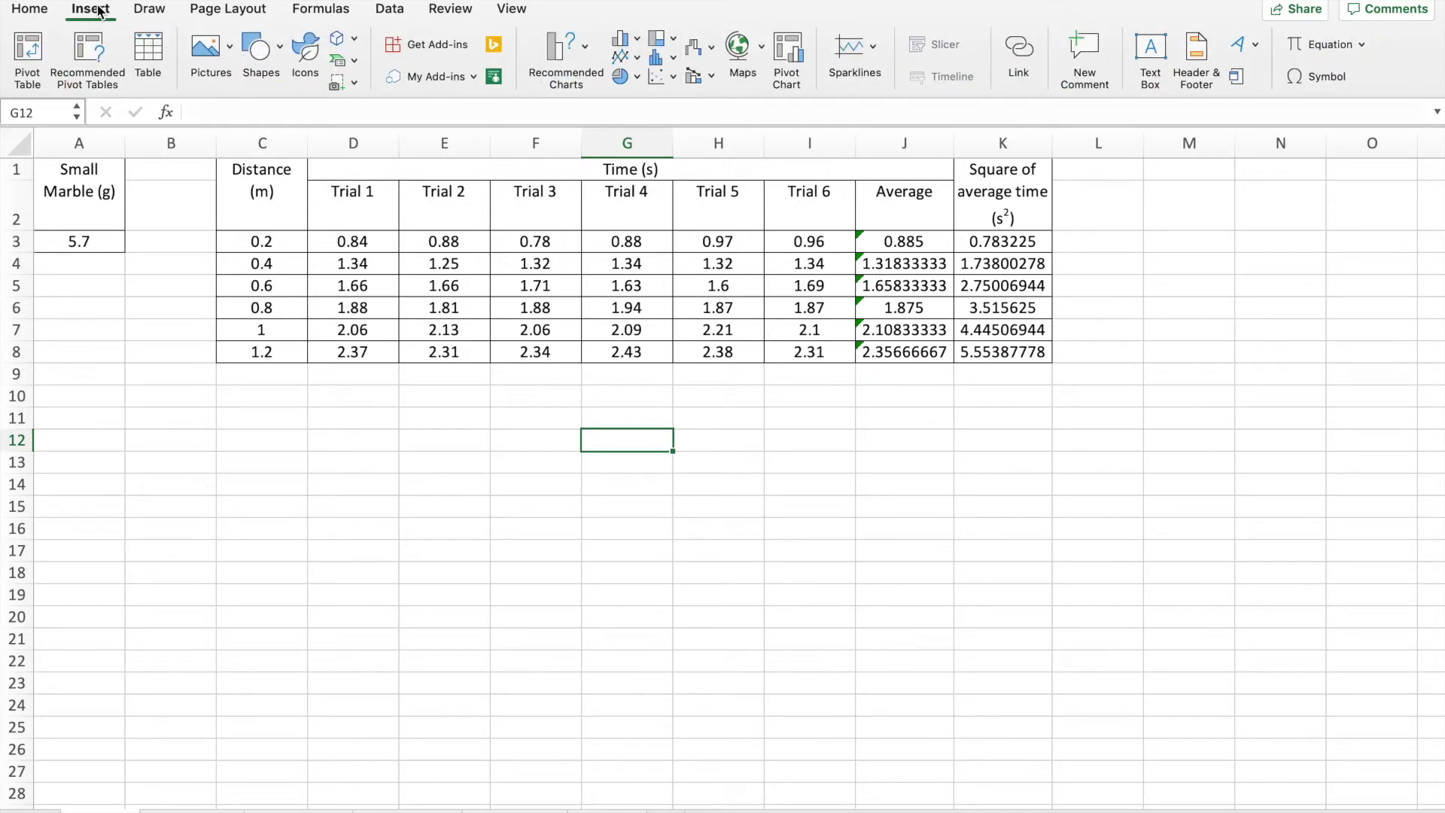
left_click(656, 78)
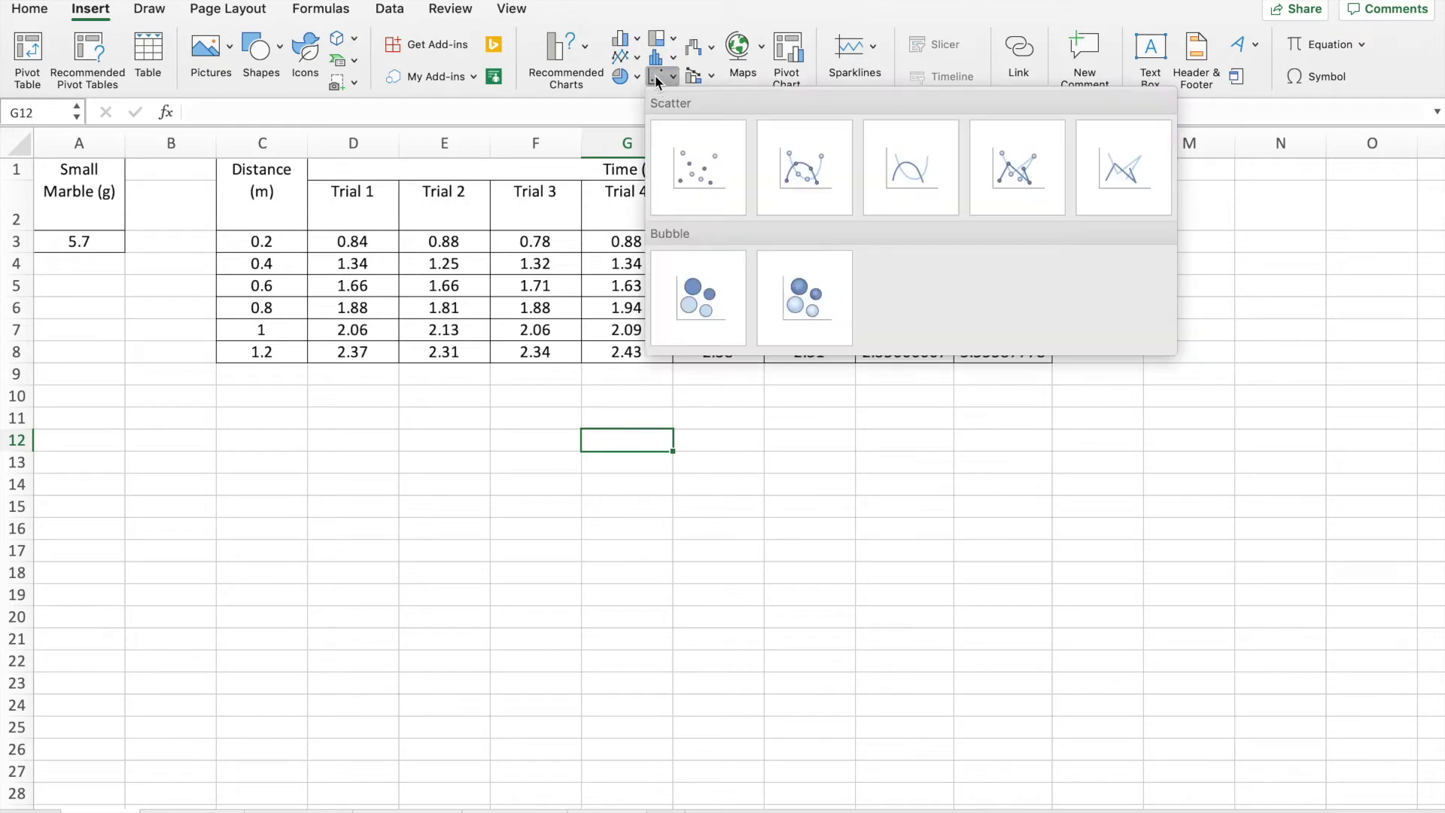
left_click(693, 179)
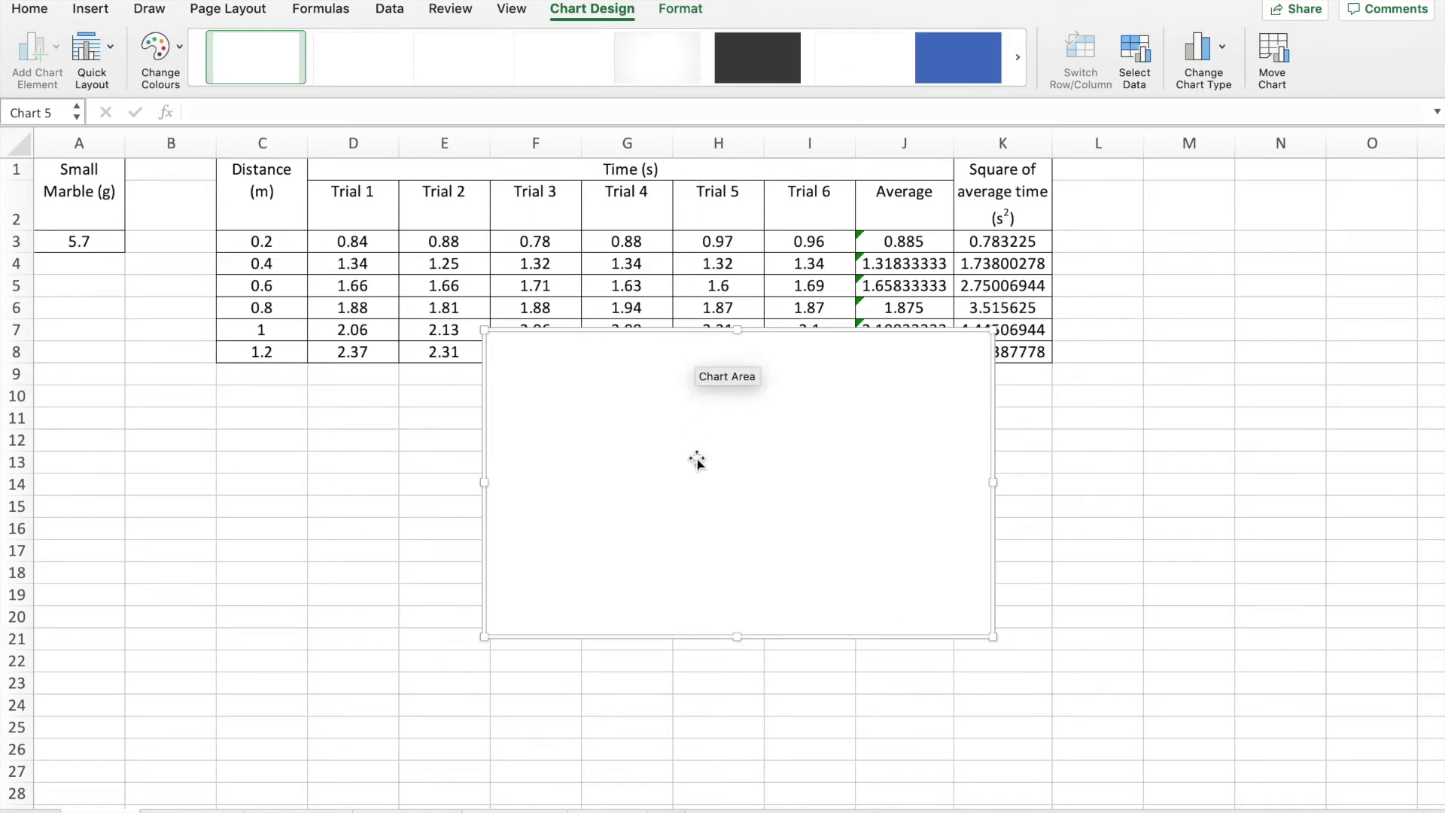
left_click_drag(697, 461, 658, 502)
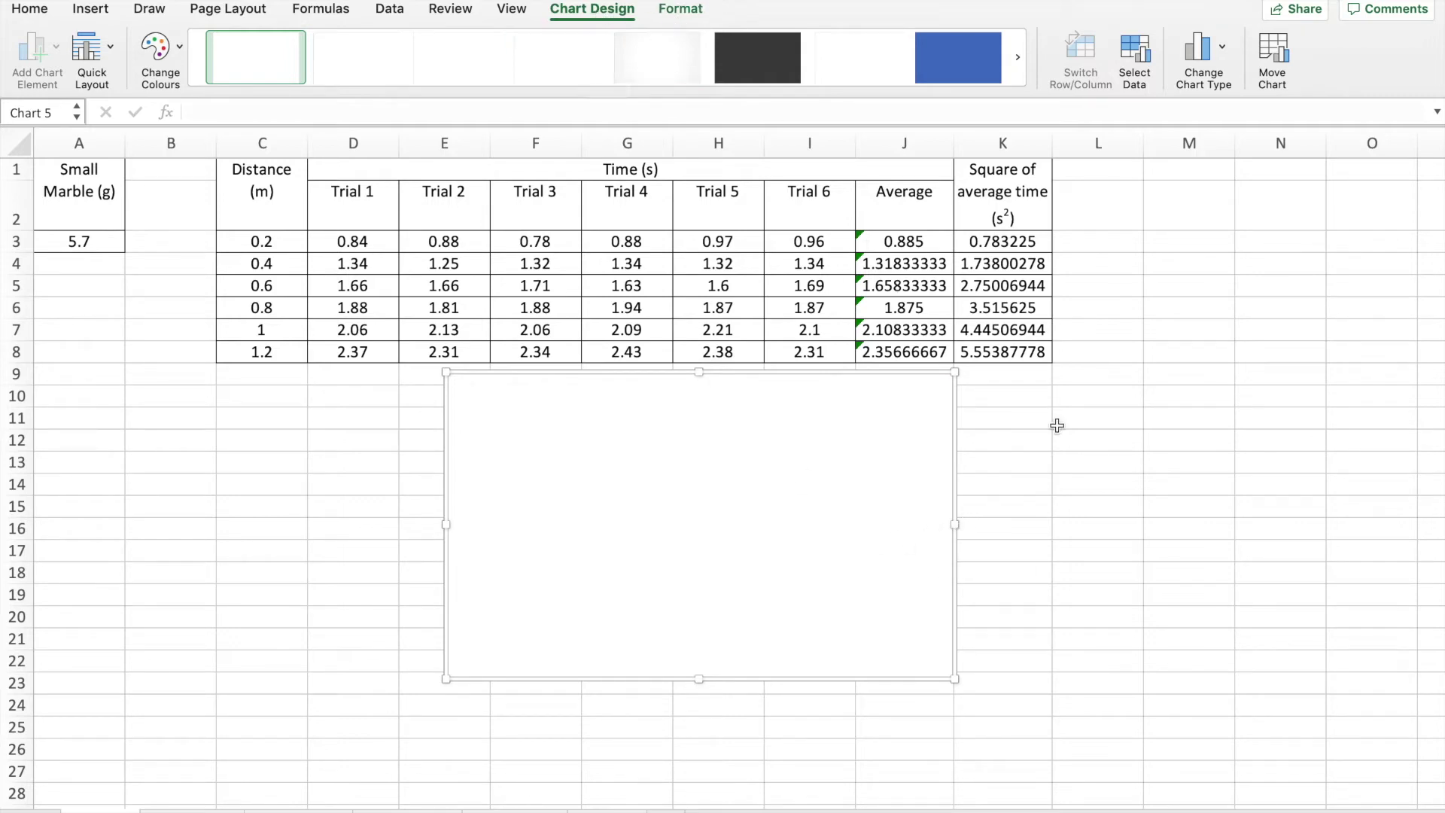
left_click(1101, 421)
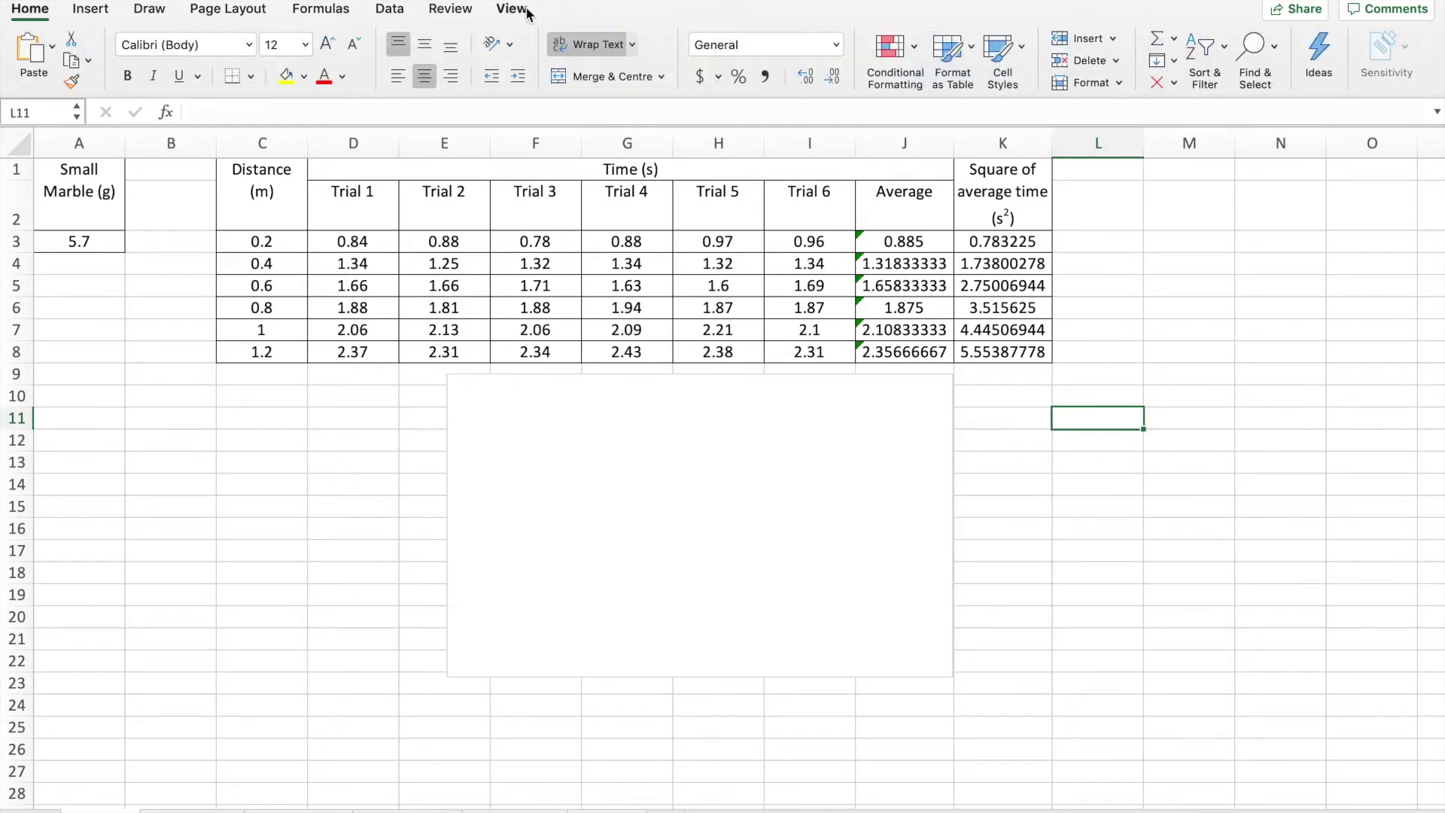
left_click(937, 421)
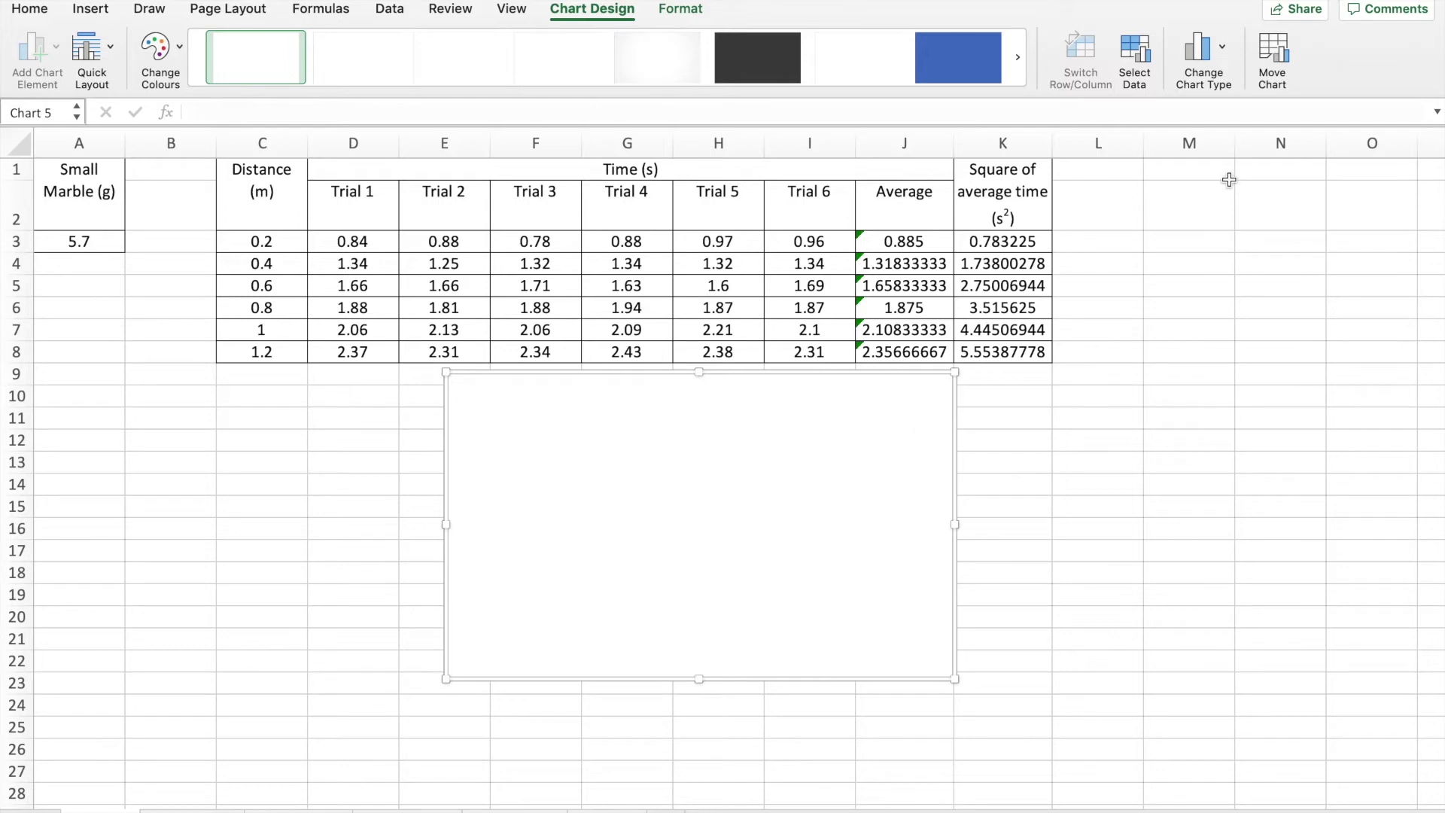
left_click(1134, 53)
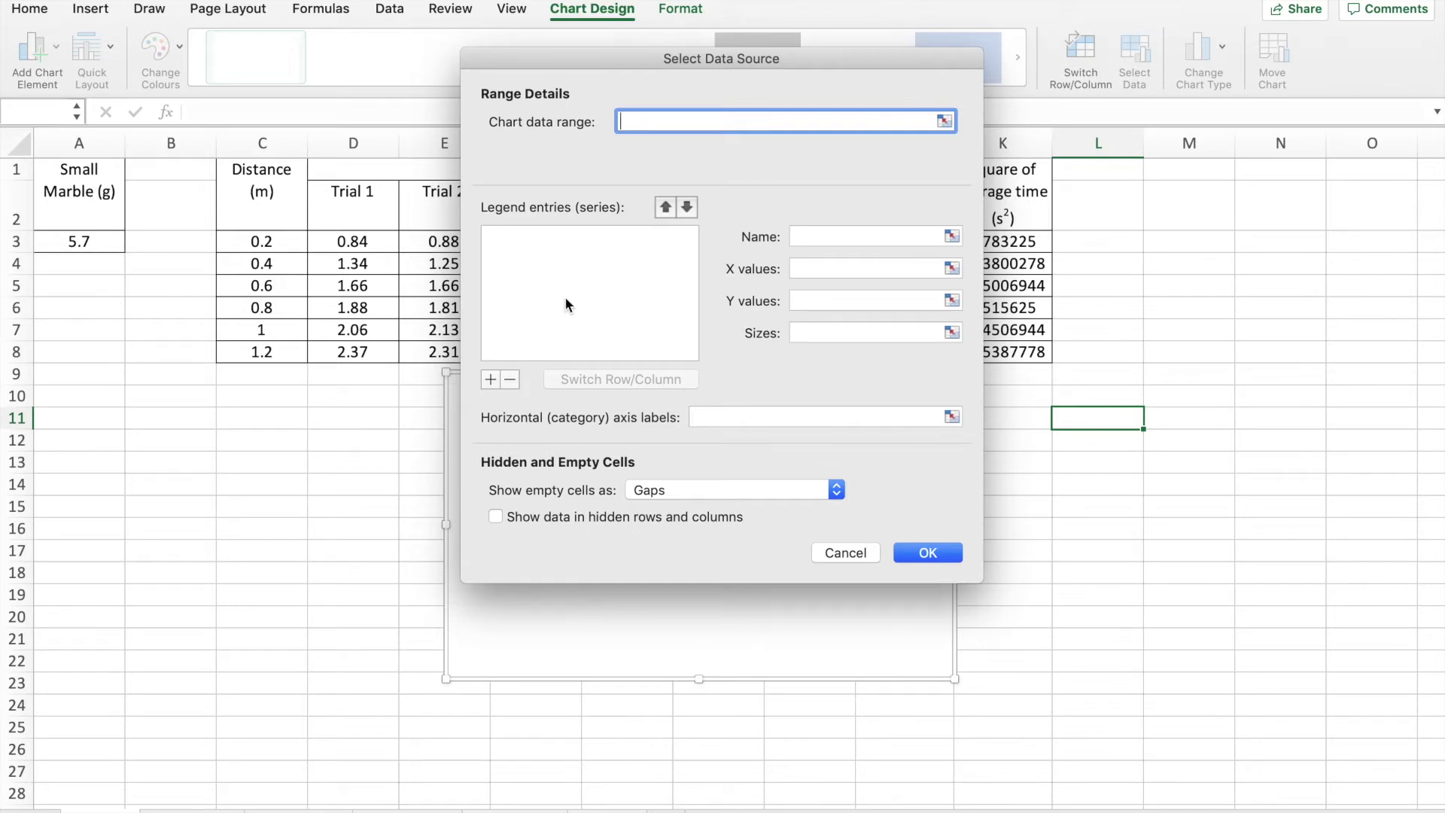
Add a new Series1 to the chart, then switch to the Word instructions document.
left_click(489, 379)
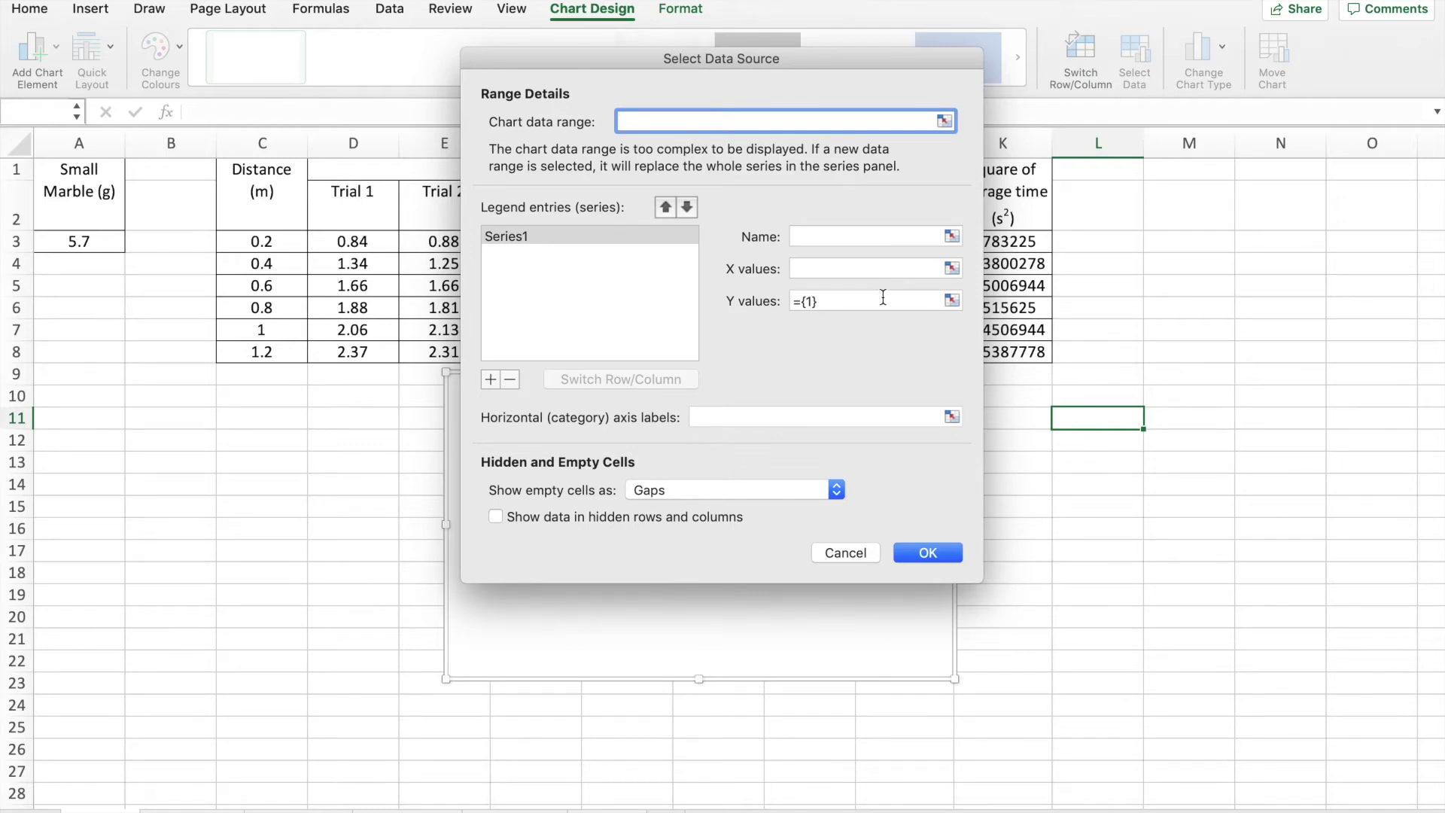
key("ctrl+Left")
key("ctrl+Right")
key("ctrl+Right")
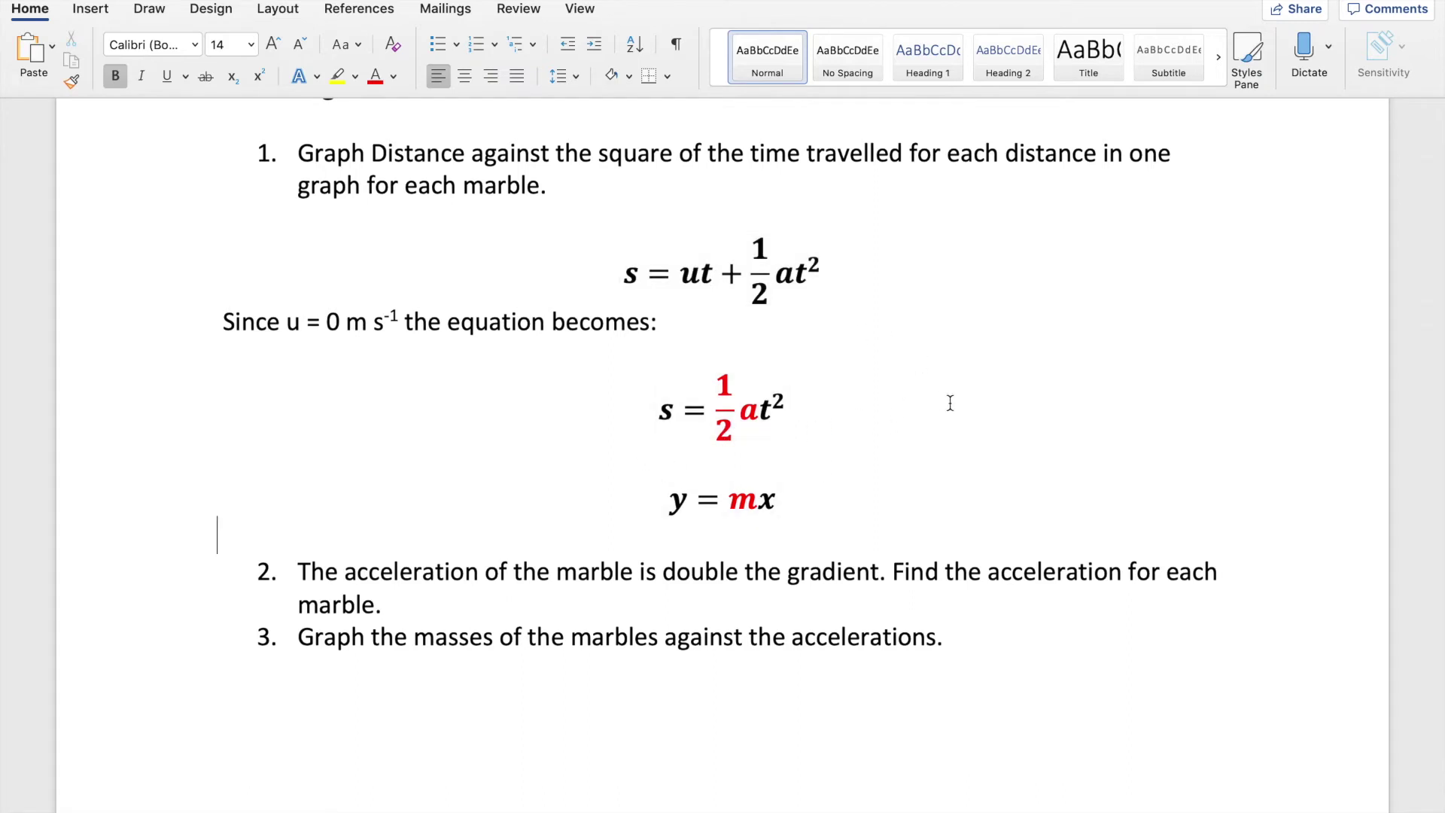
left_click(761, 500)
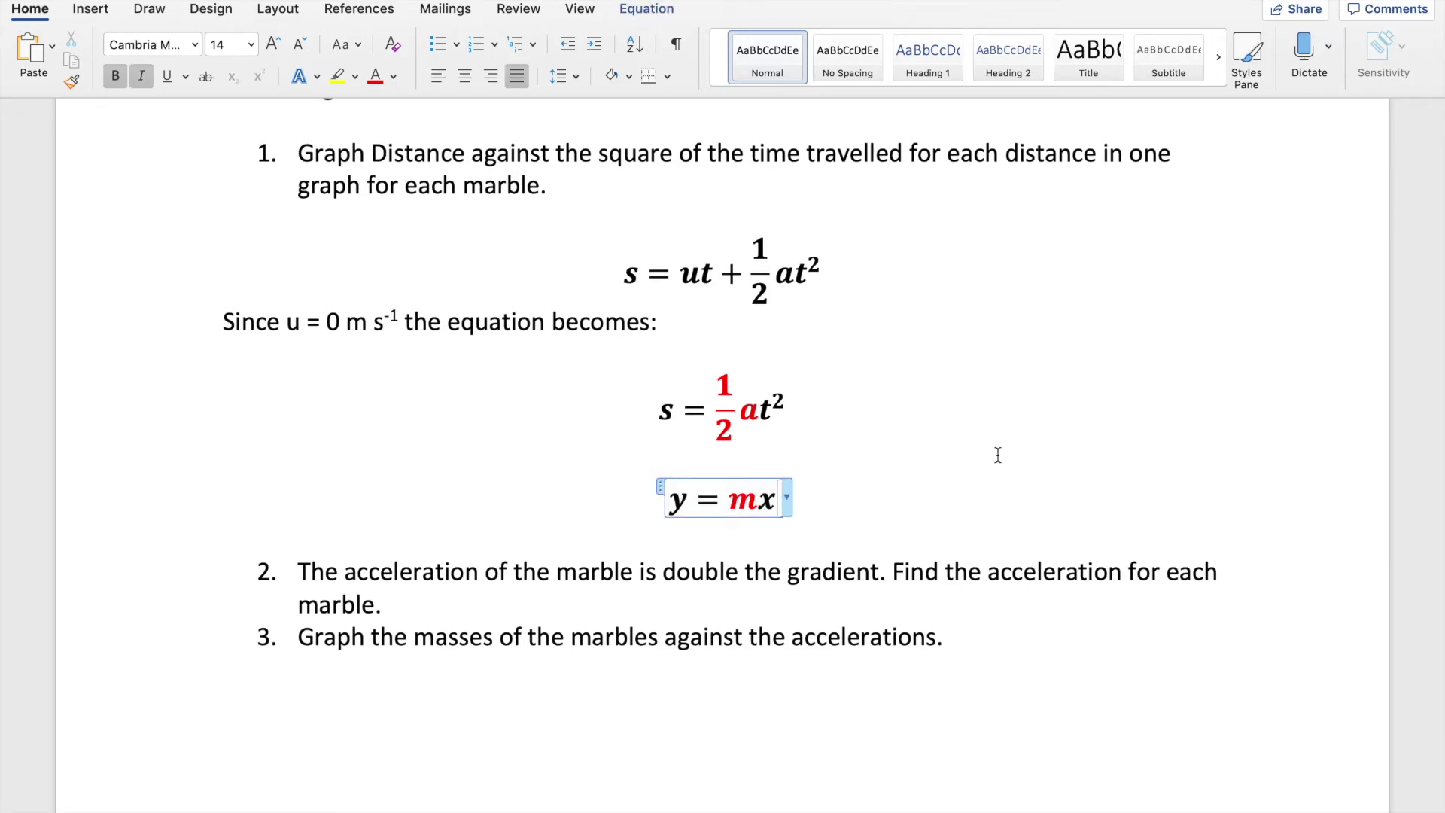
Type +c into the y = mx equation, delete it again, and return to Excel.
type("+c")
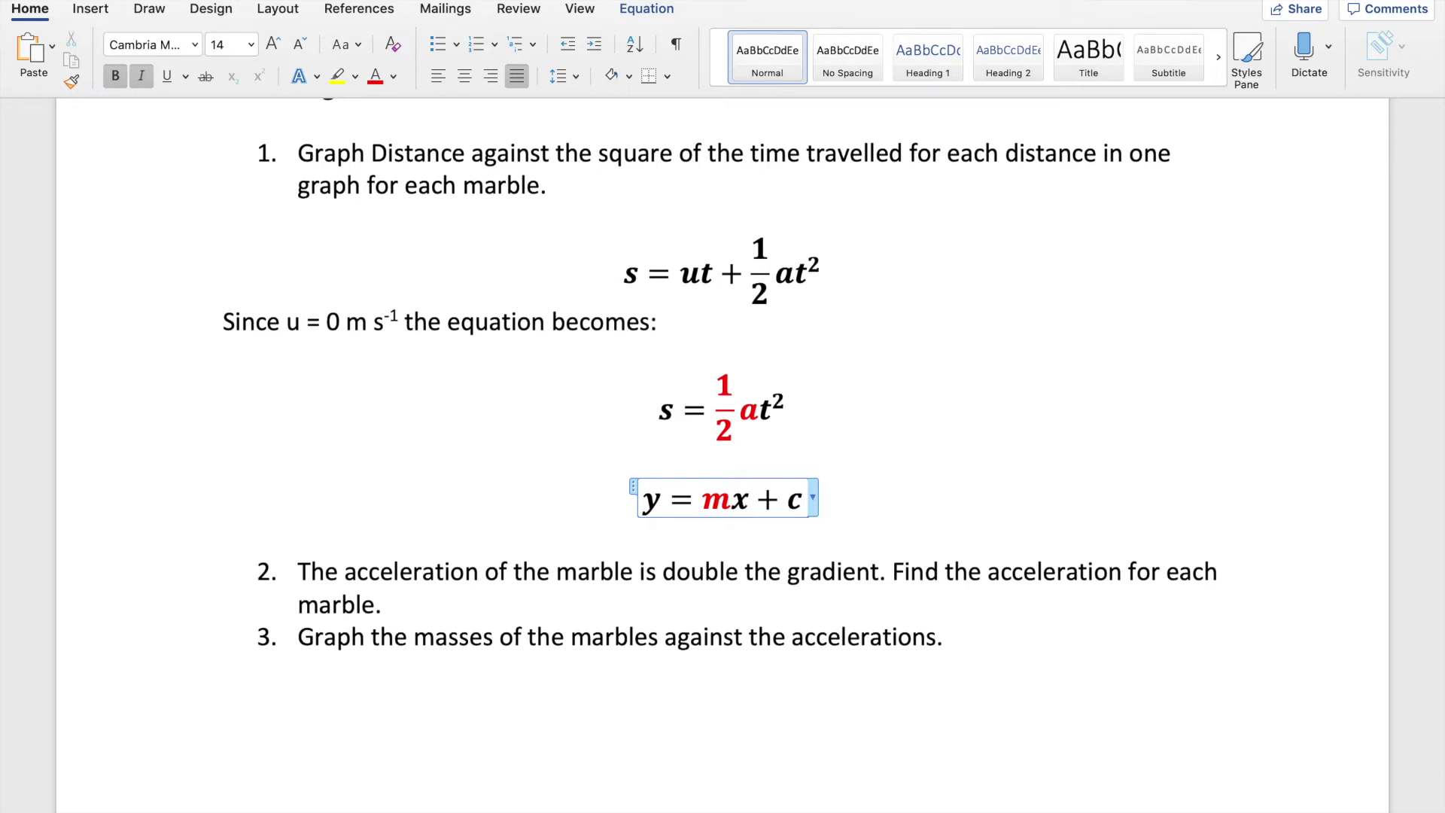
key("BackSpace")
key("BackSpace")
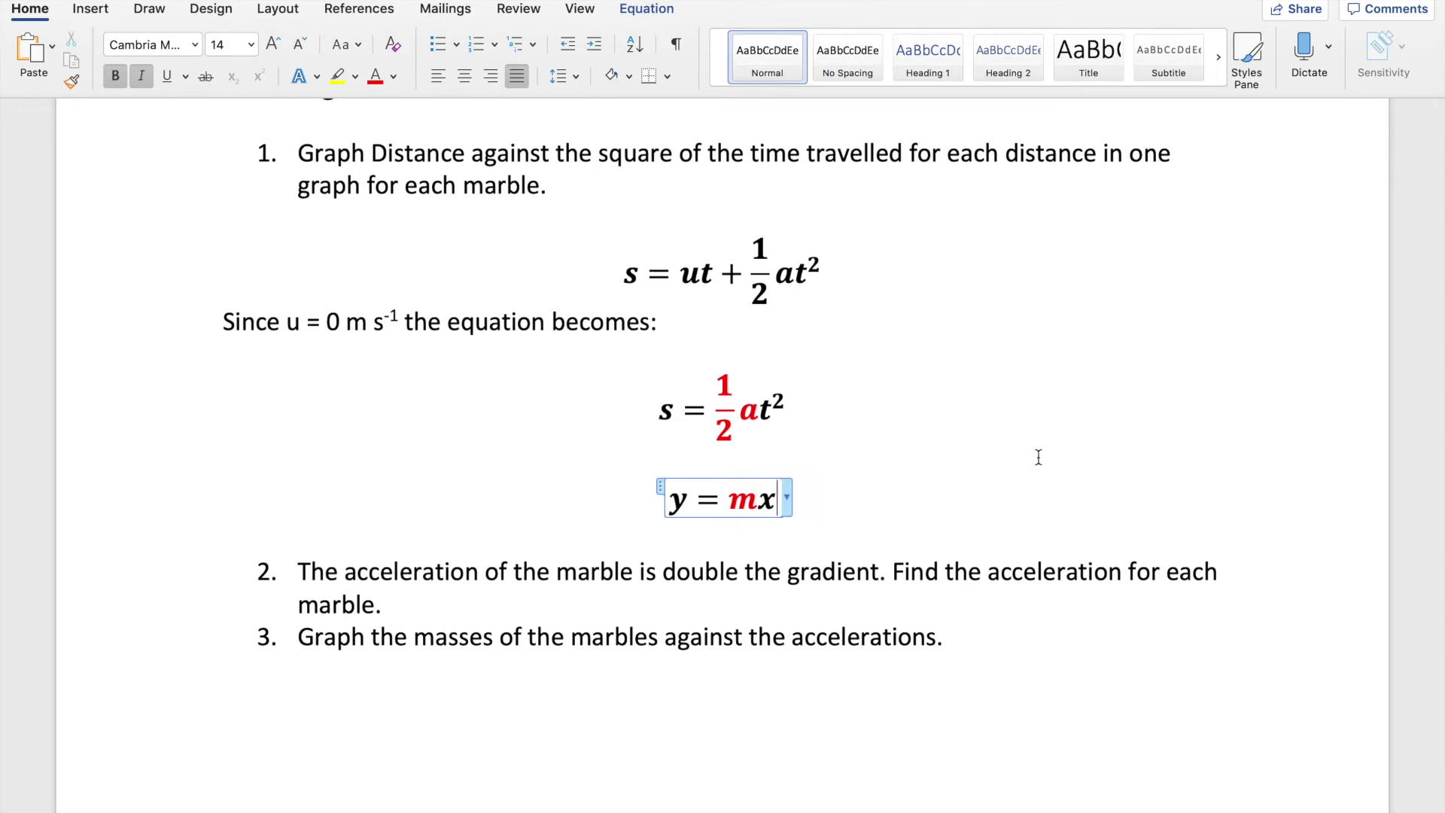
left_click(1097, 477)
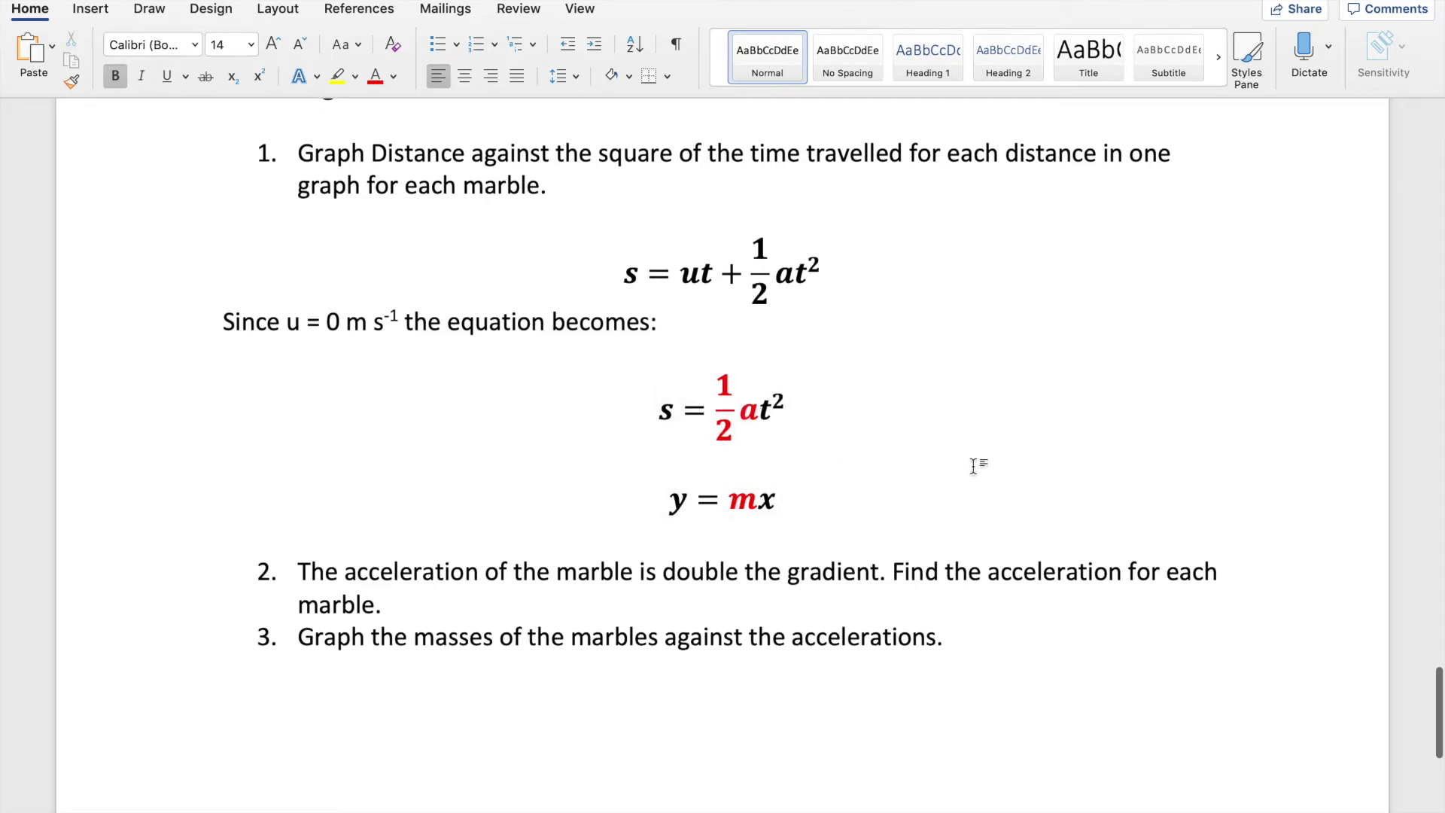
key("ctrl+Left")
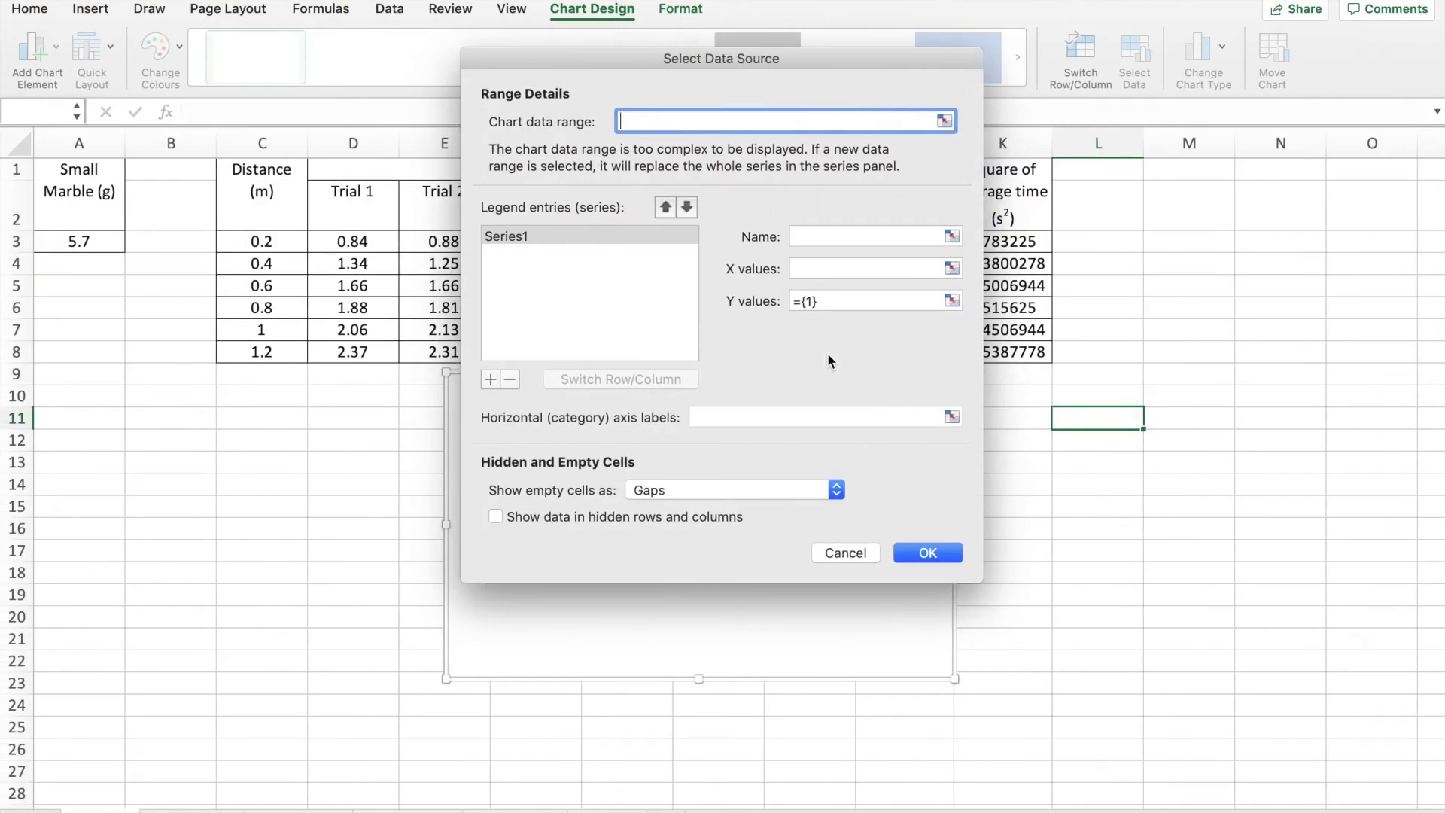
Set Series1's X values to =Scrap!$K$3:$K$8, reselecting the K3:K8 range once.
left_click(952, 267)
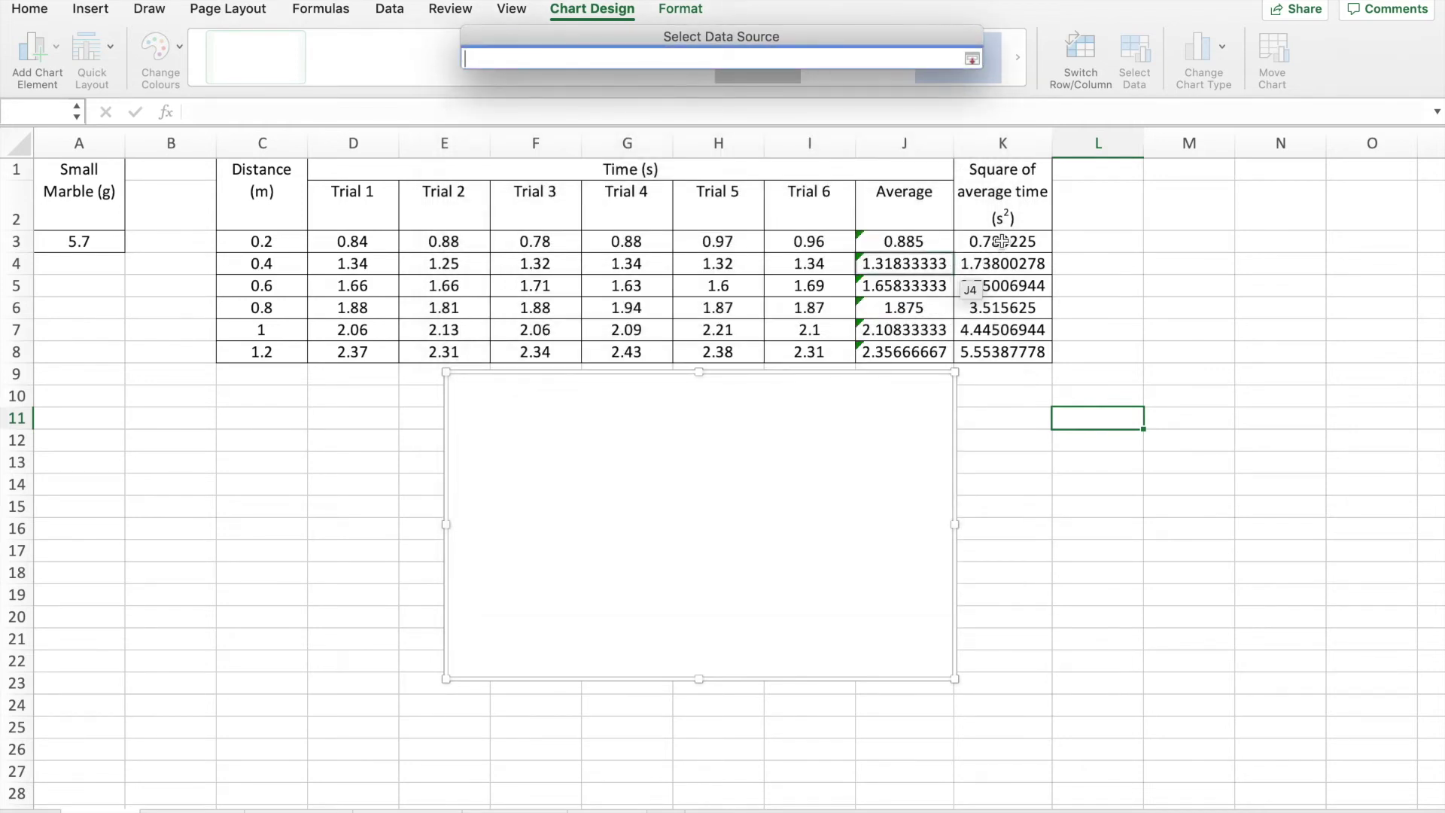
left_click(1002, 241)
left_click_drag(1001, 241, 1007, 348)
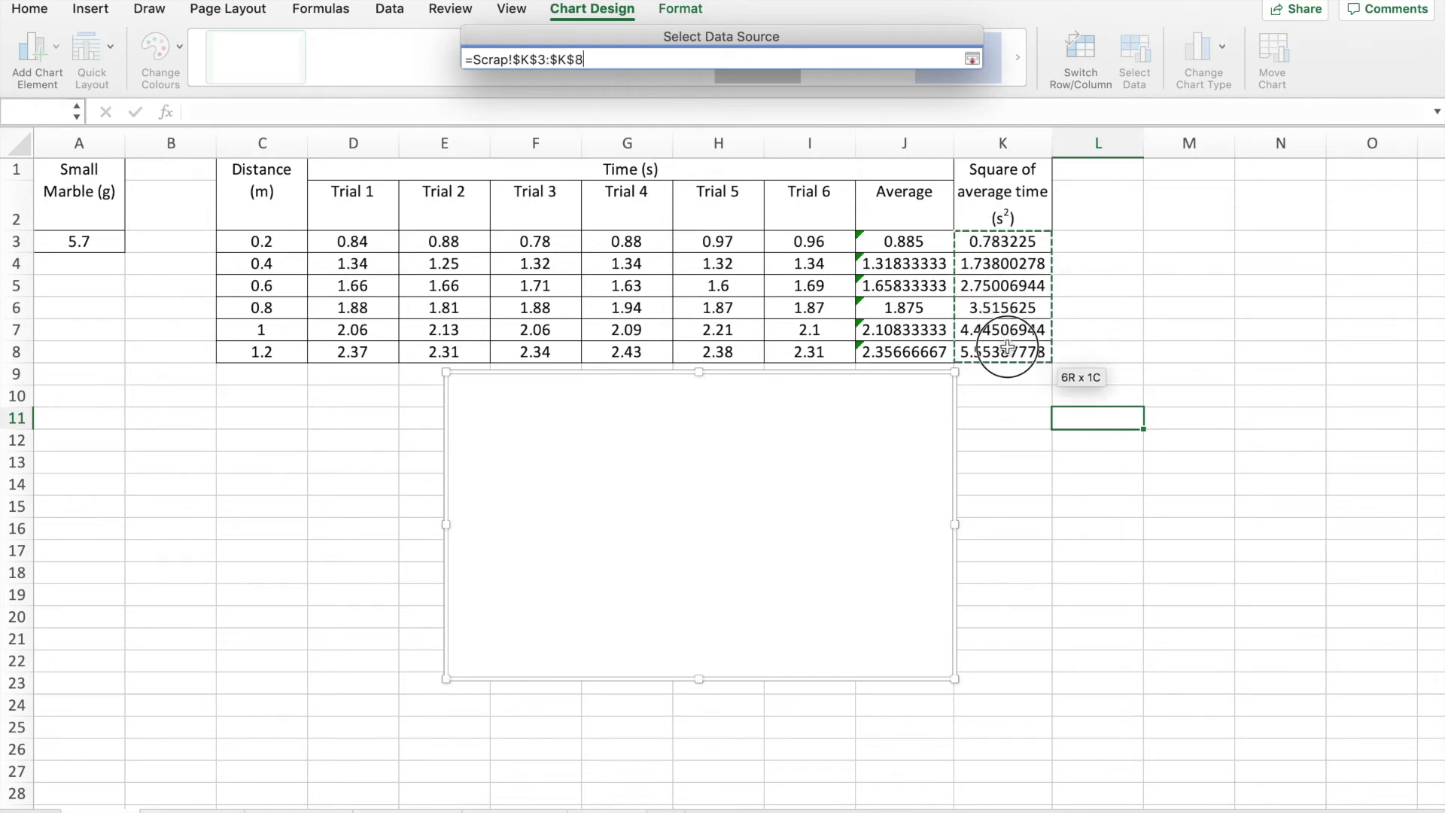
left_click(971, 58)
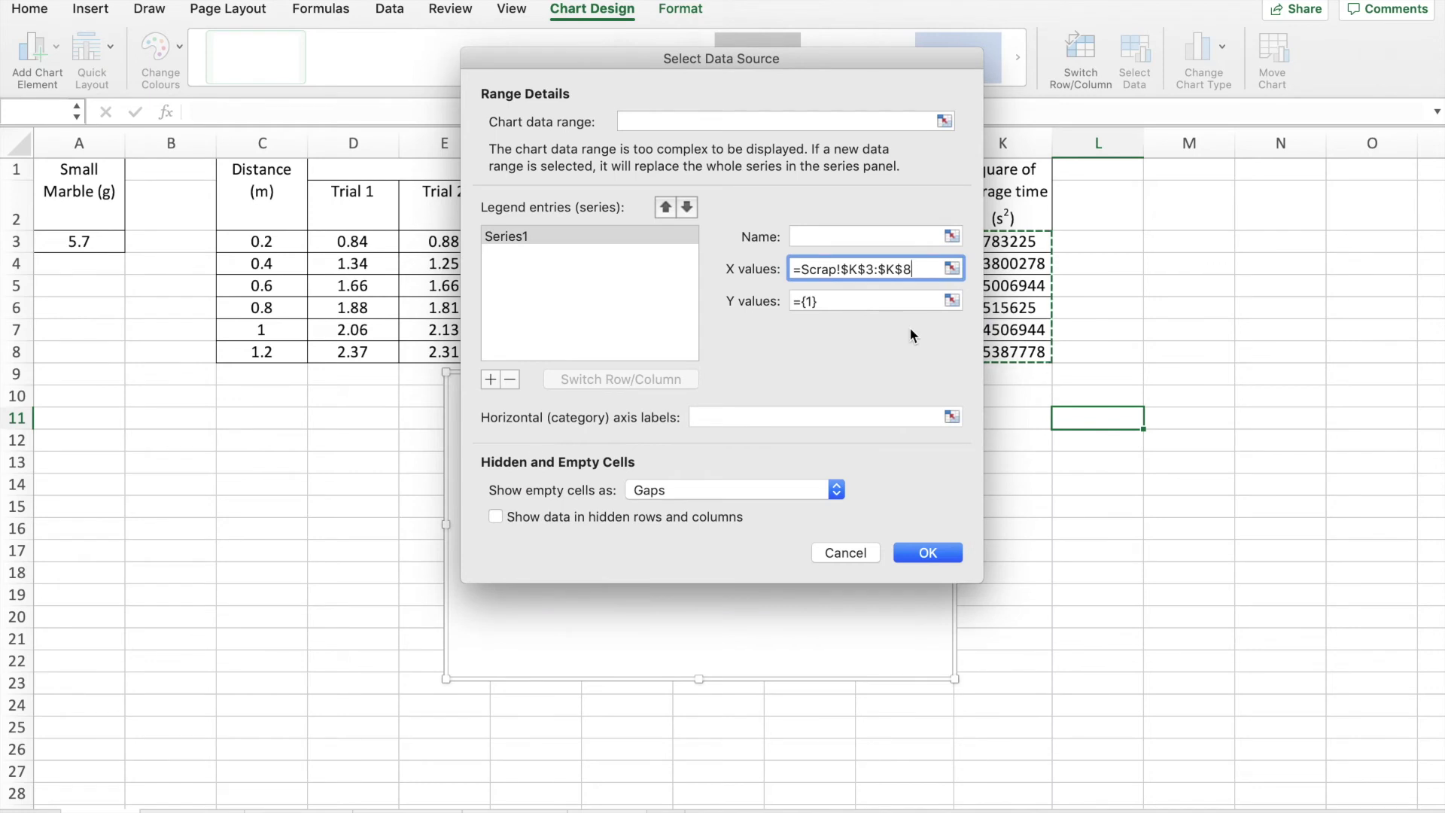
key("BackSpace")
key("BackSpace")
key("BackSpace")
key("BackSpace")
key("BackSpace")
key("BackSpace")
key("BackSpace")
key("BackSpace")
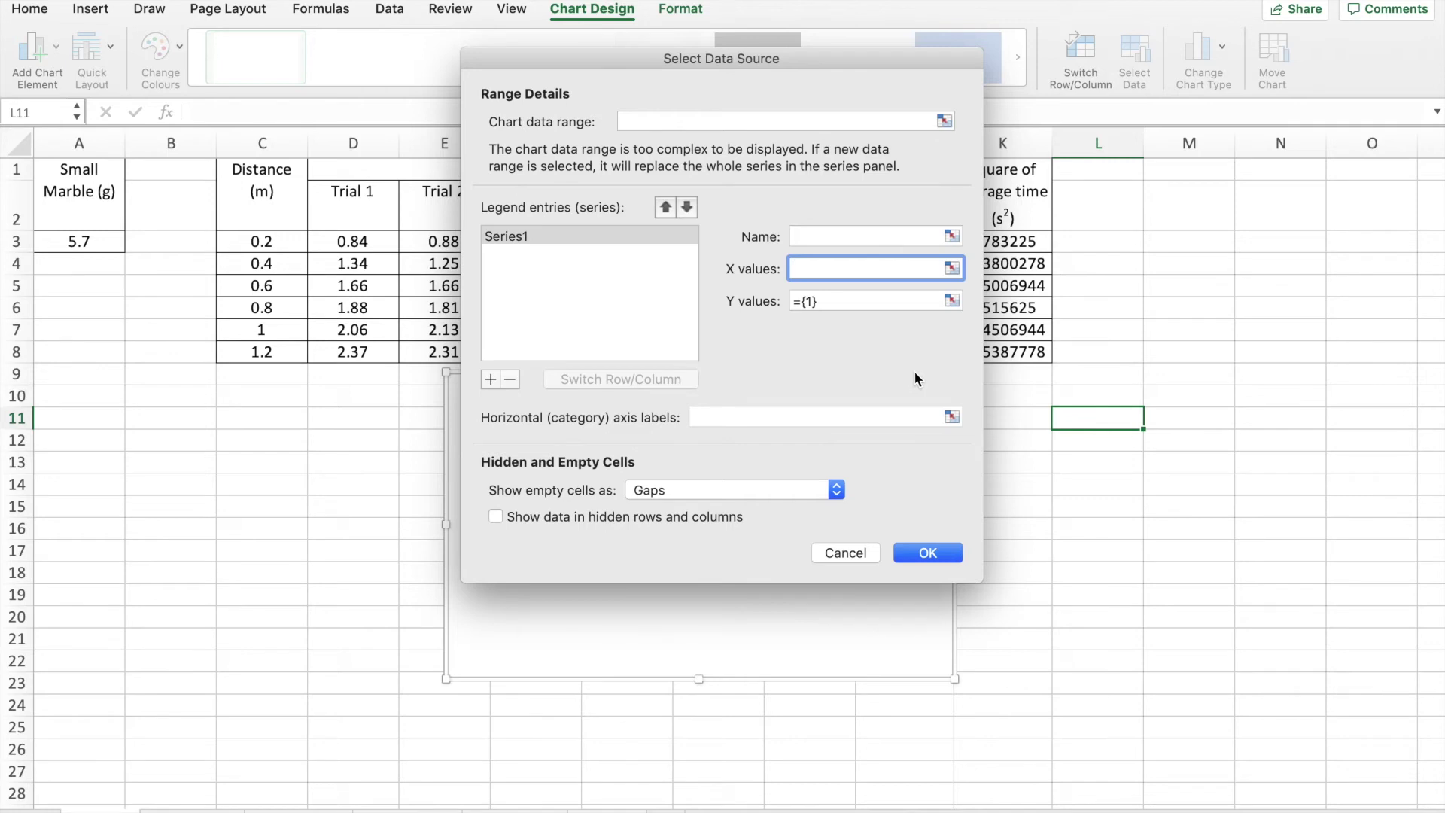
left_click(951, 268)
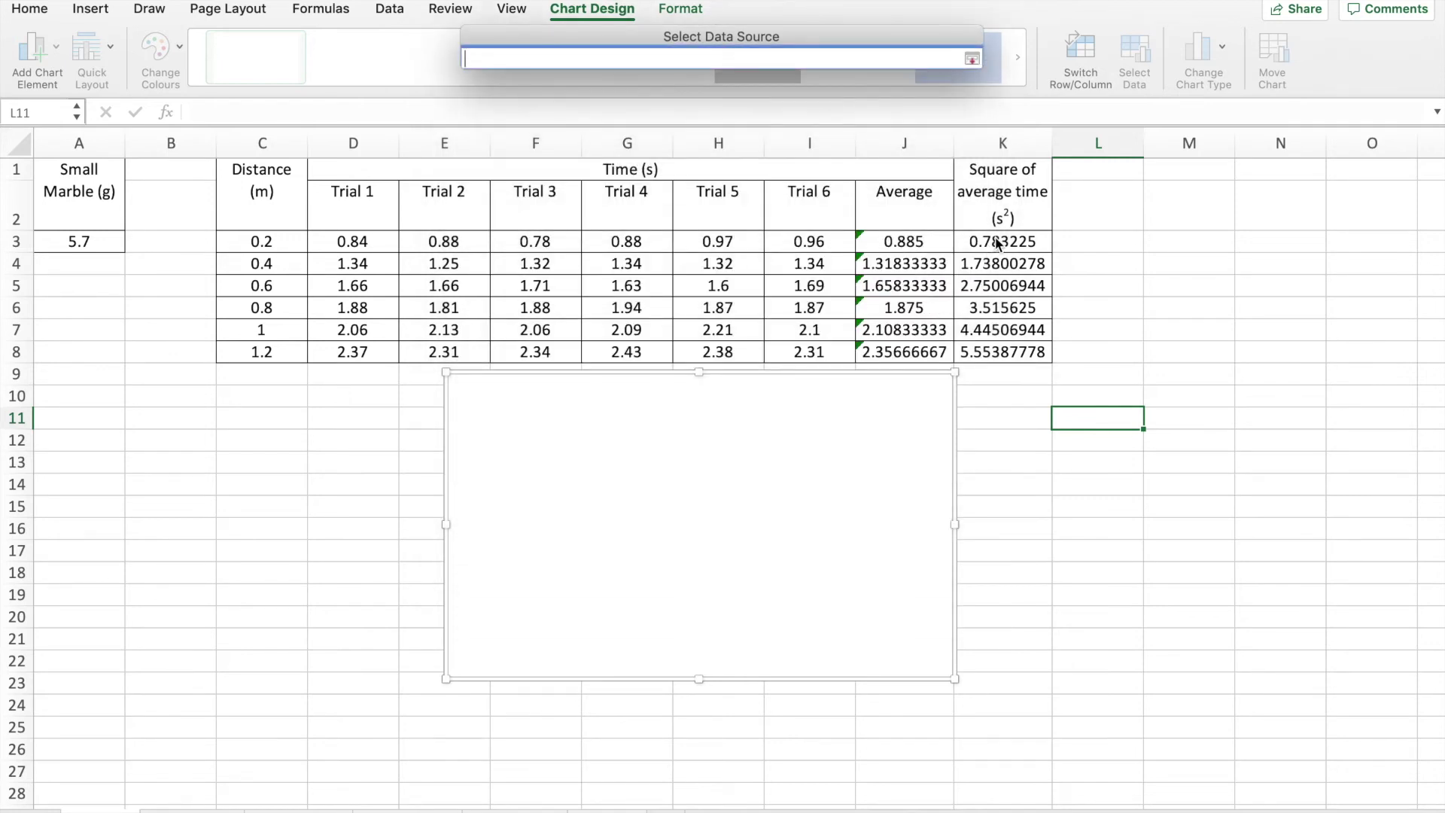
left_click(996, 241)
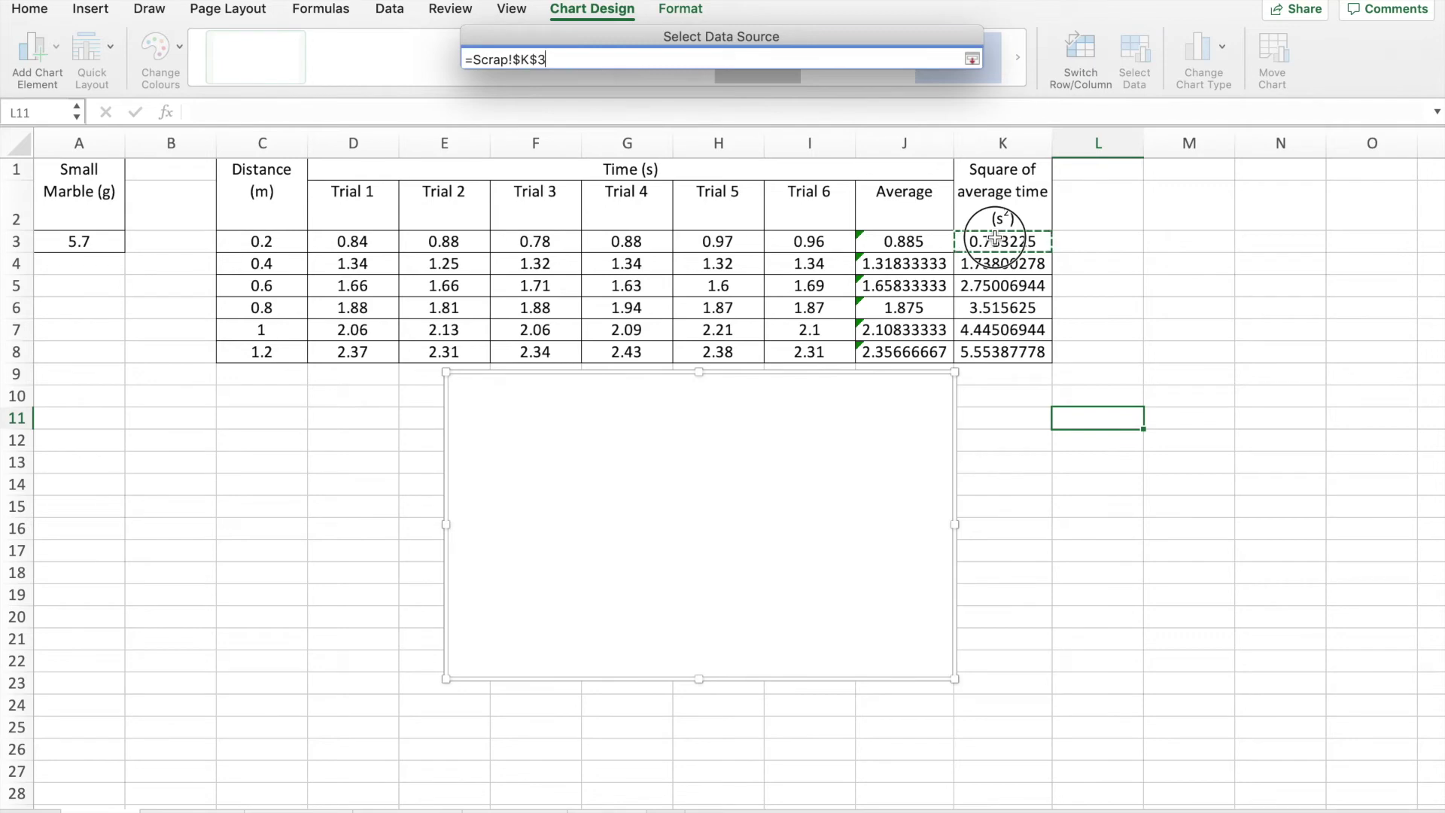
left_click_drag(996, 240, 994, 348)
left_click(971, 59)
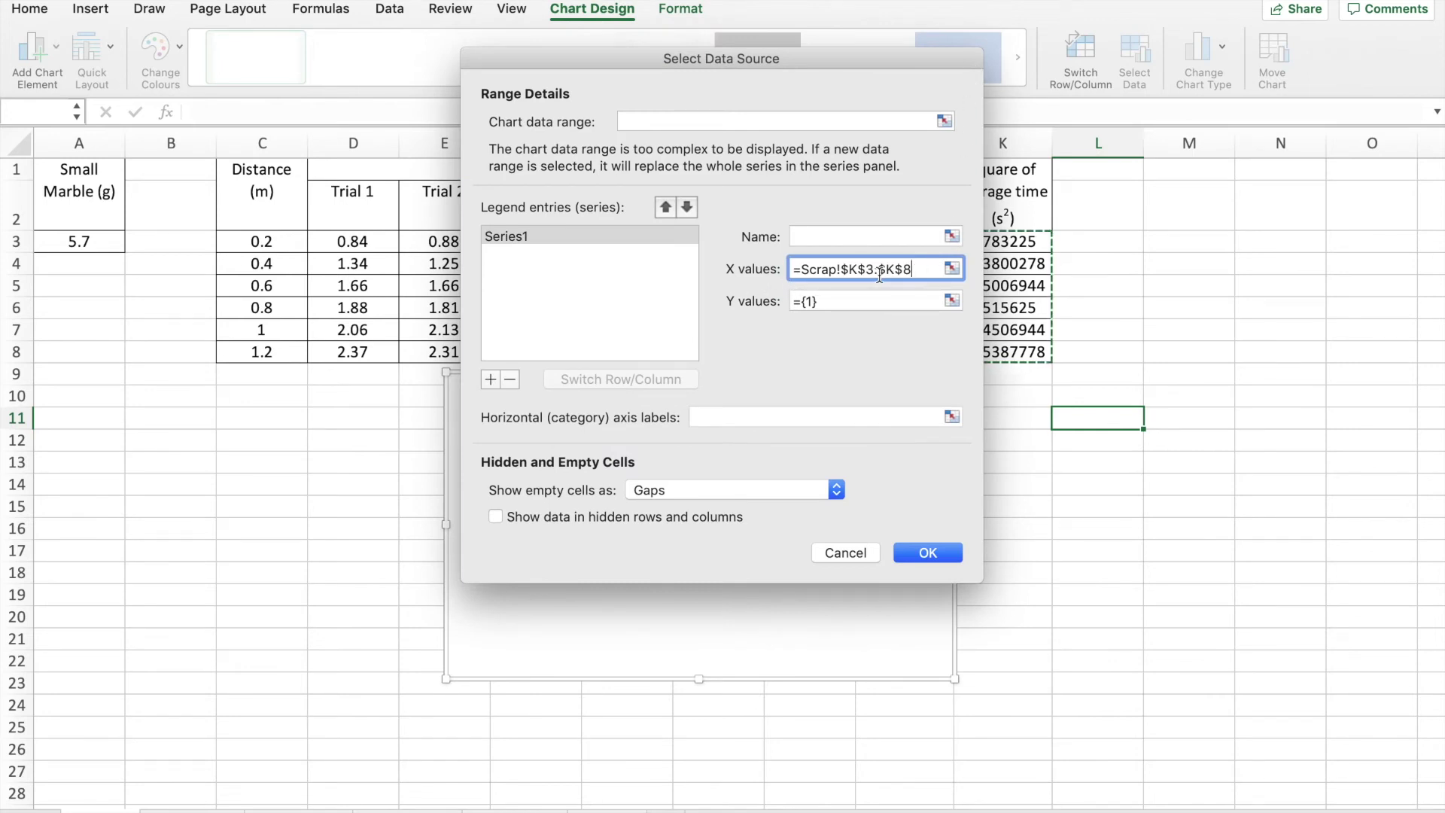
Set Series1's Y values to the distances in C3:C8 and confirm to plot six points.
left_click(952, 301)
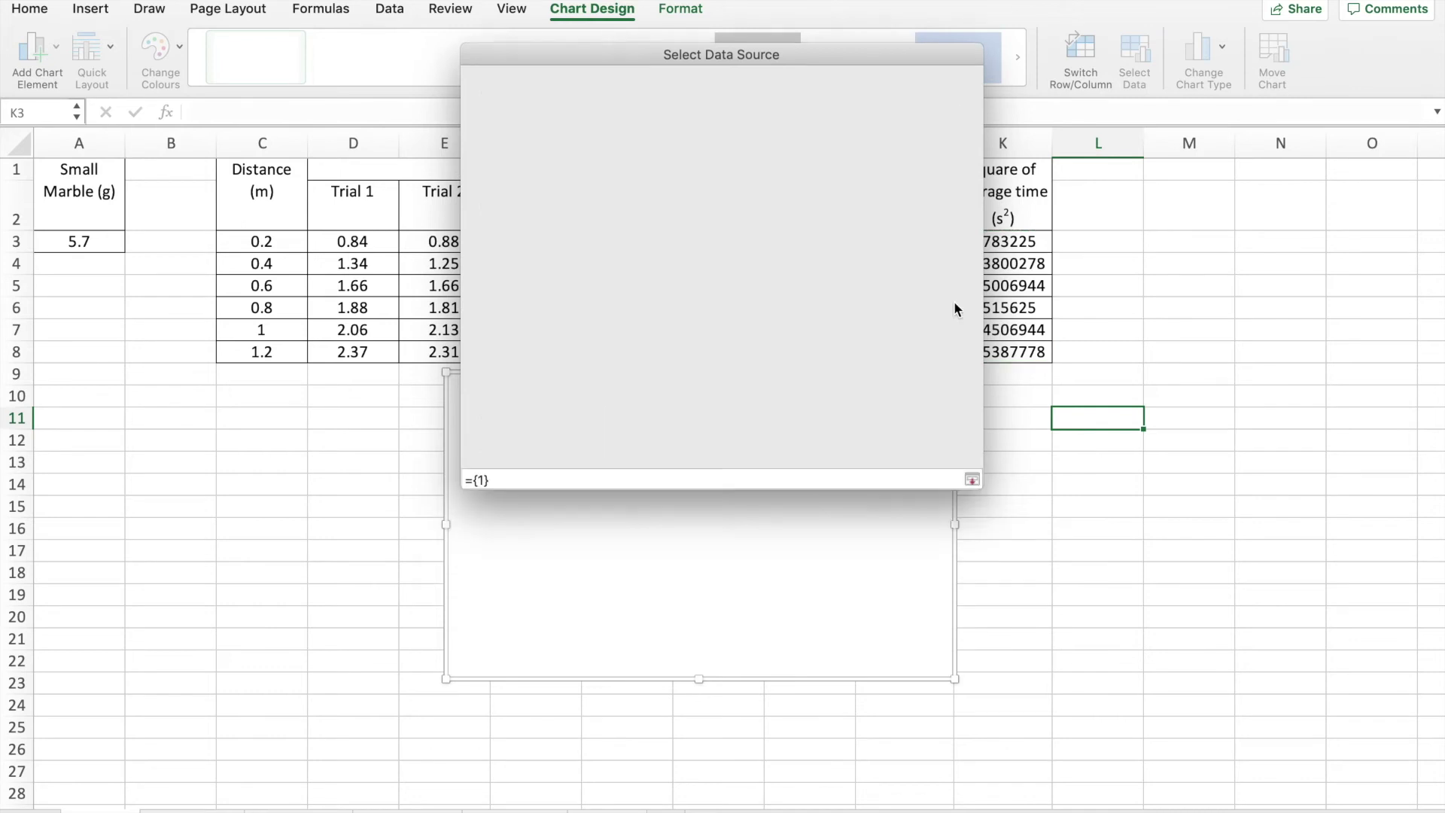
left_click(277, 242)
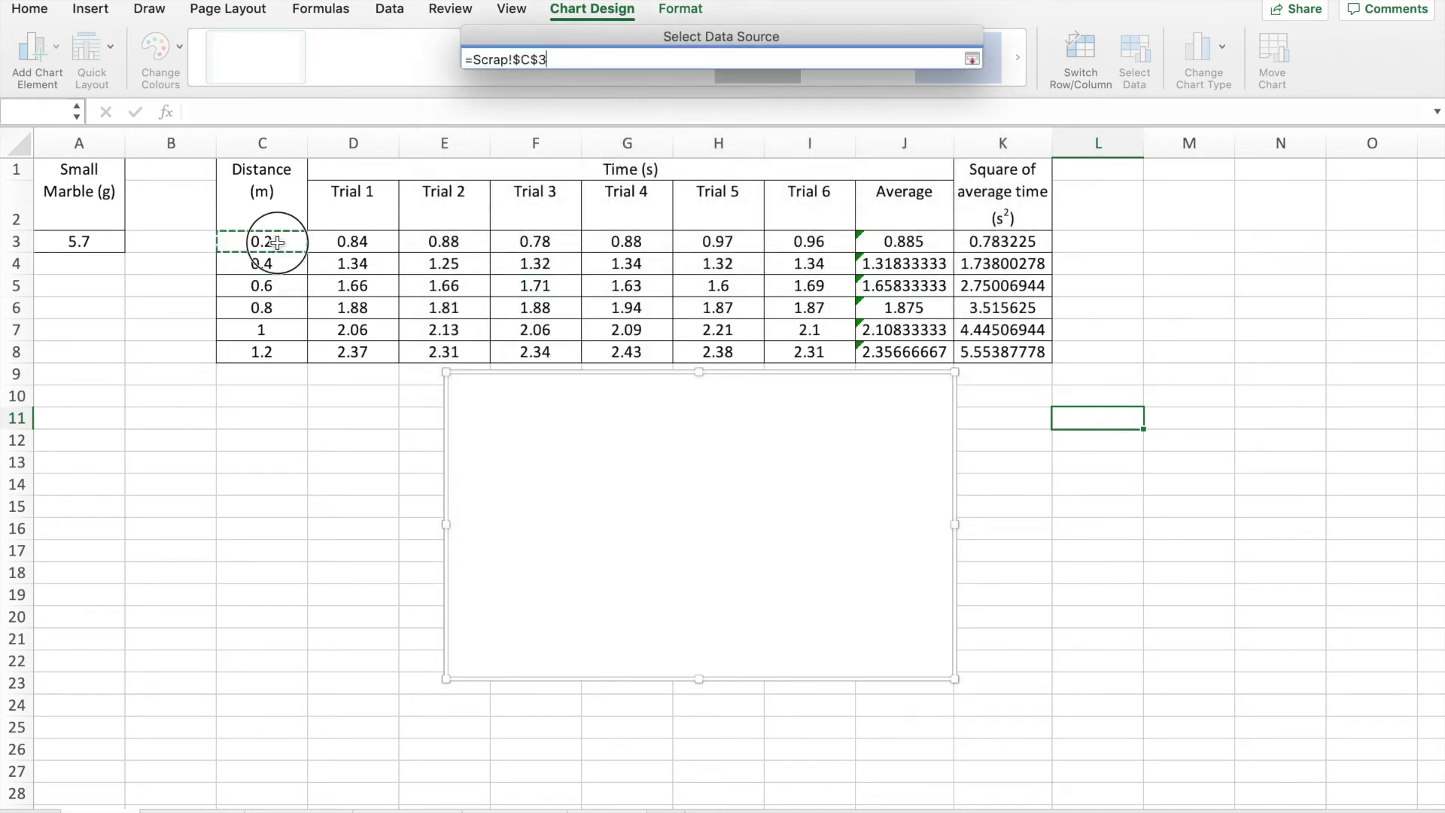
left_click_drag(277, 242, 269, 353)
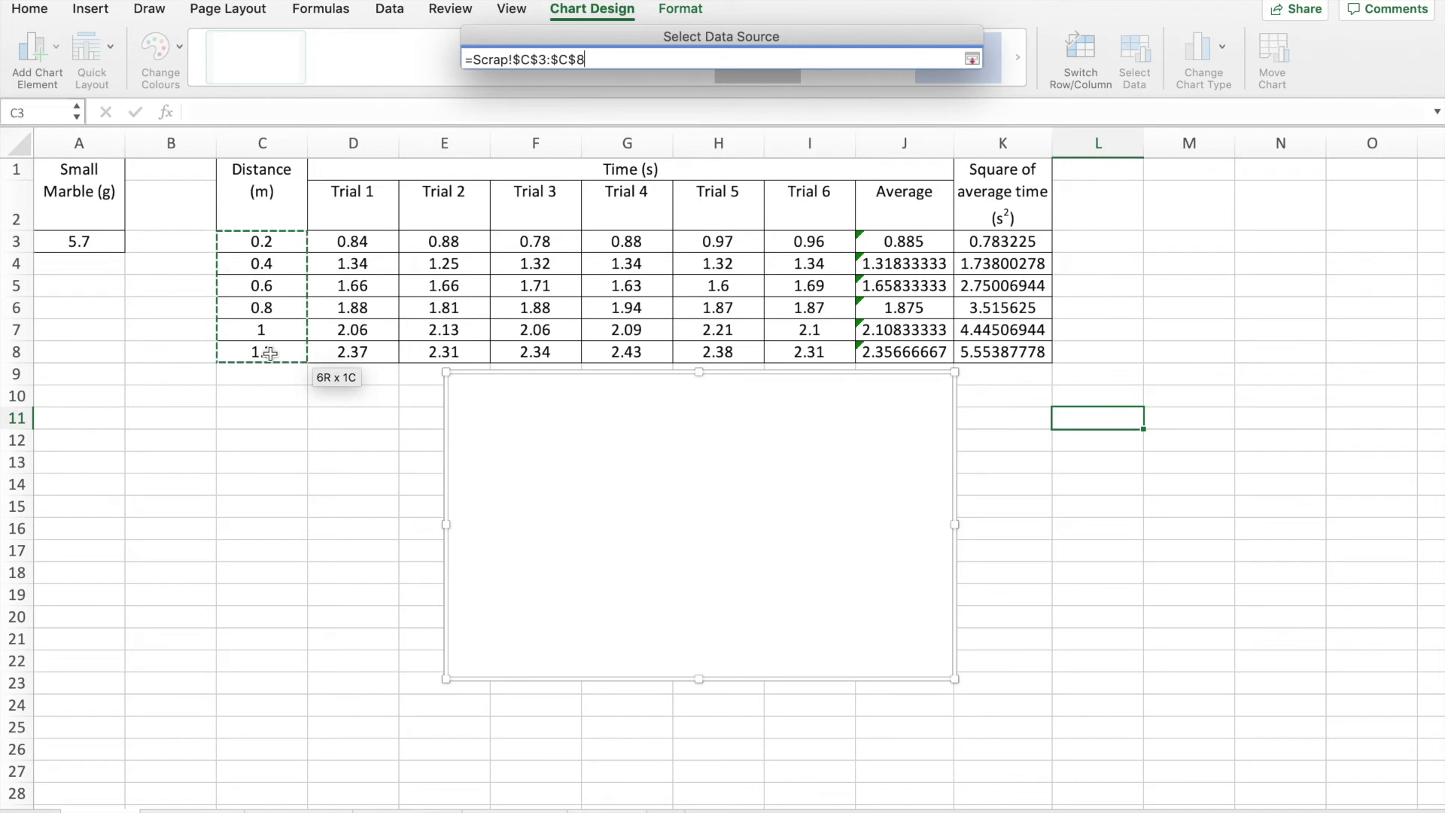
left_click(973, 58)
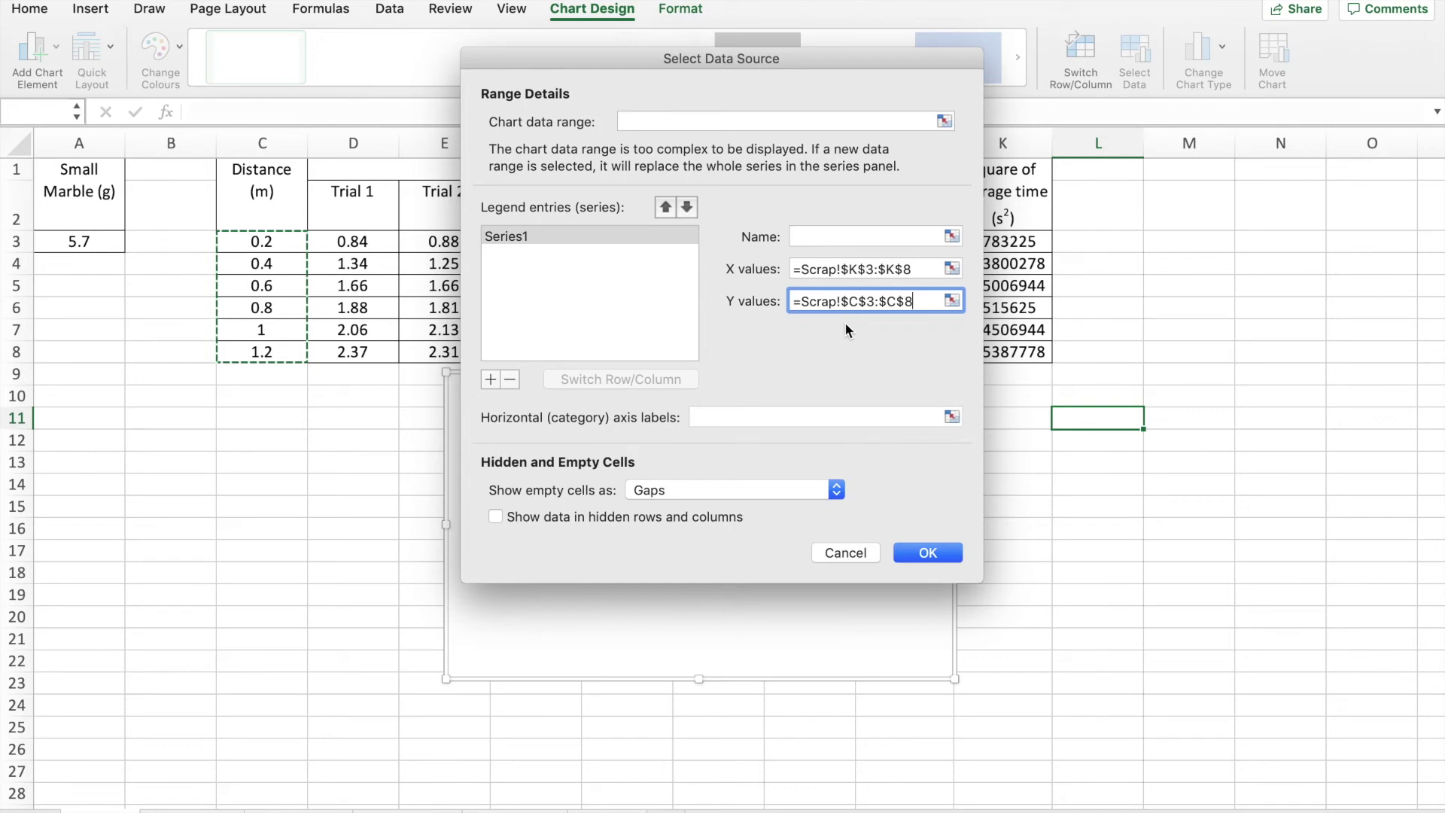
left_click(908, 557)
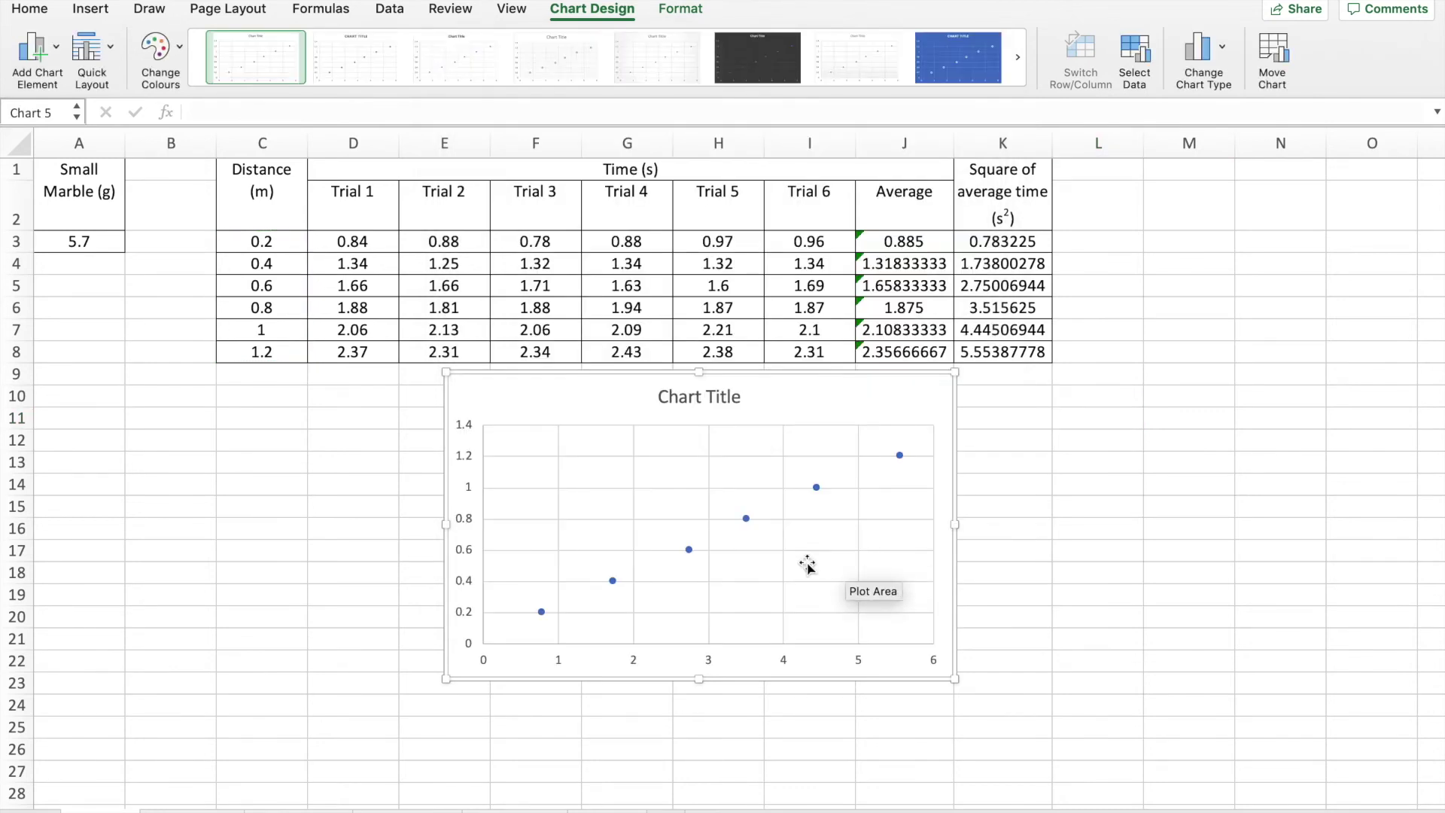
Replace the placeholder chart title with 'Displacement rolled verses Square of the time taken'.
left_click(736, 396)
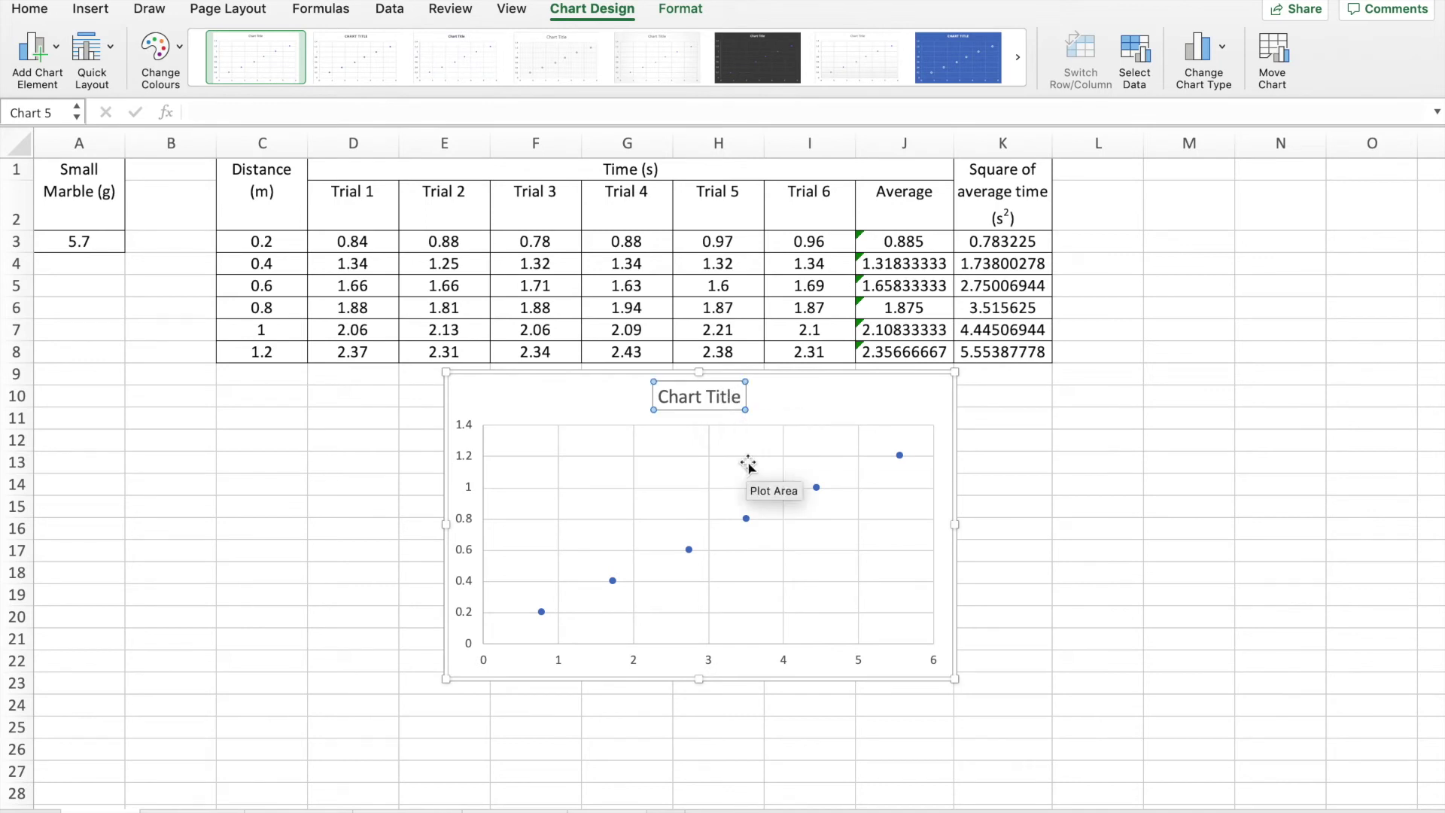
key("BackSpace")
key("BackSpace")
key("BackSpace")
key("BackSpace")
key("BackSpace")
key("BackSpace")
key("BackSpace")
key("BackSpace")
key("BackSpace")
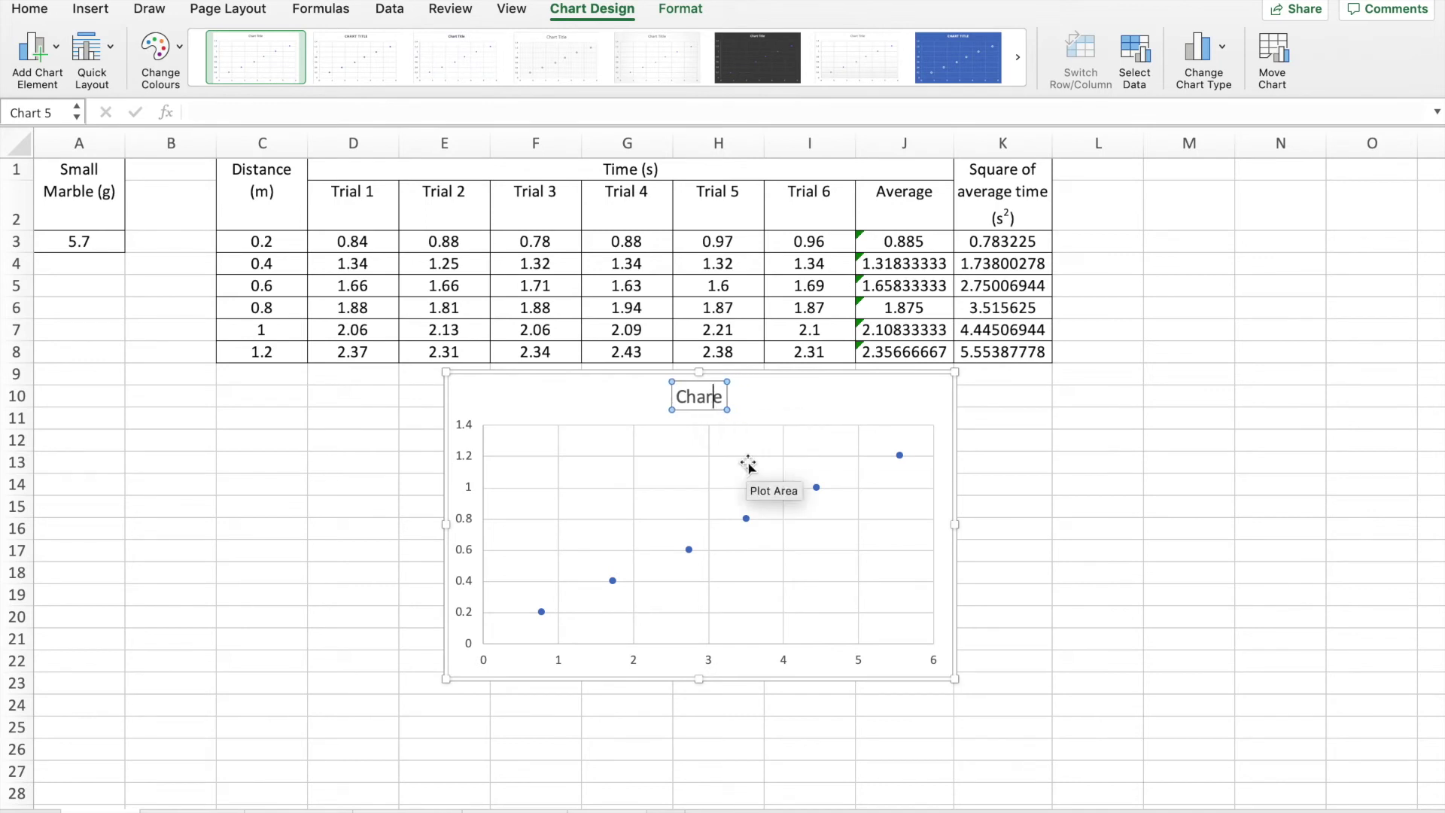
key("BackSpace")
key("Delete")
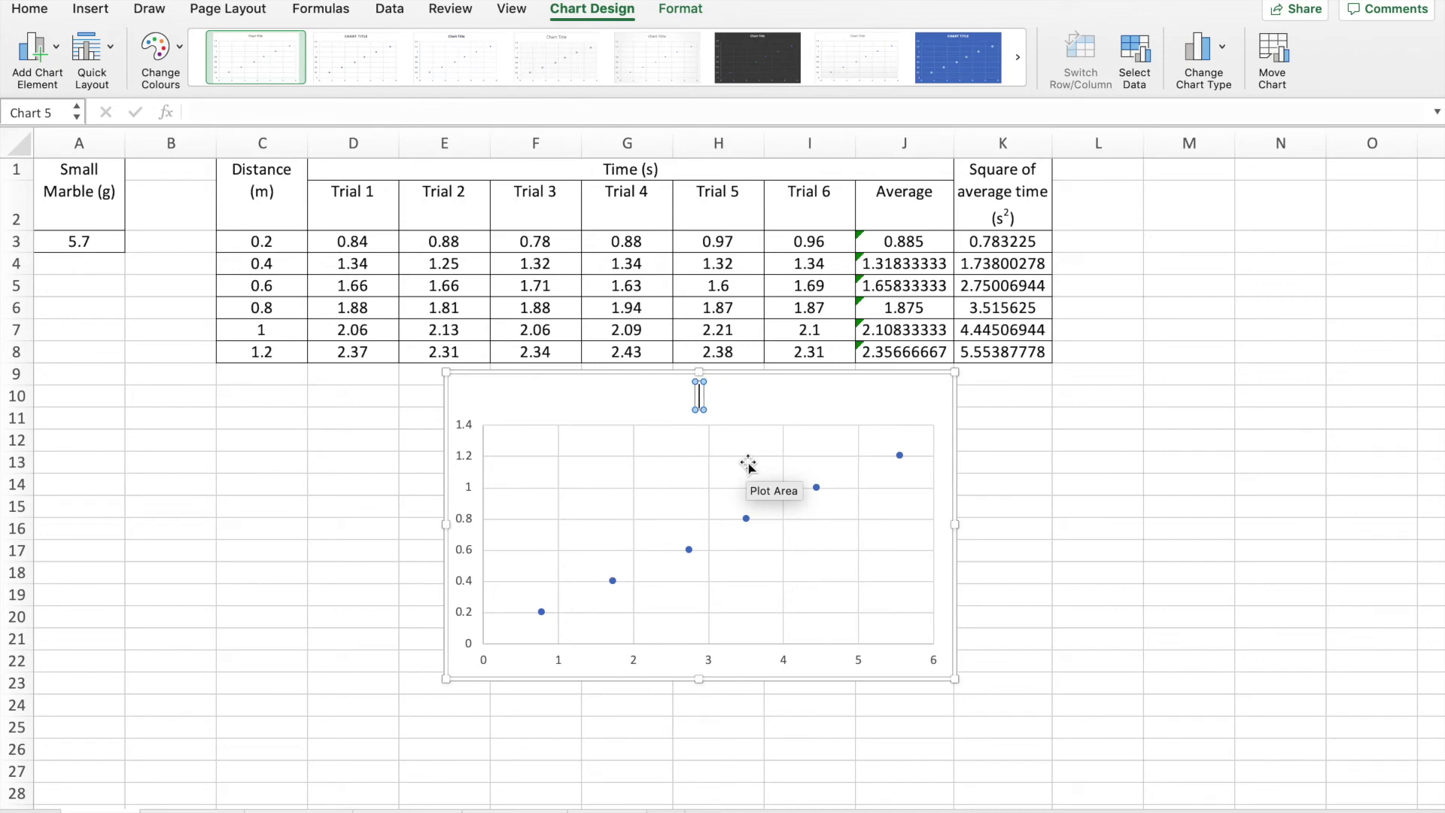
type("Displacement")
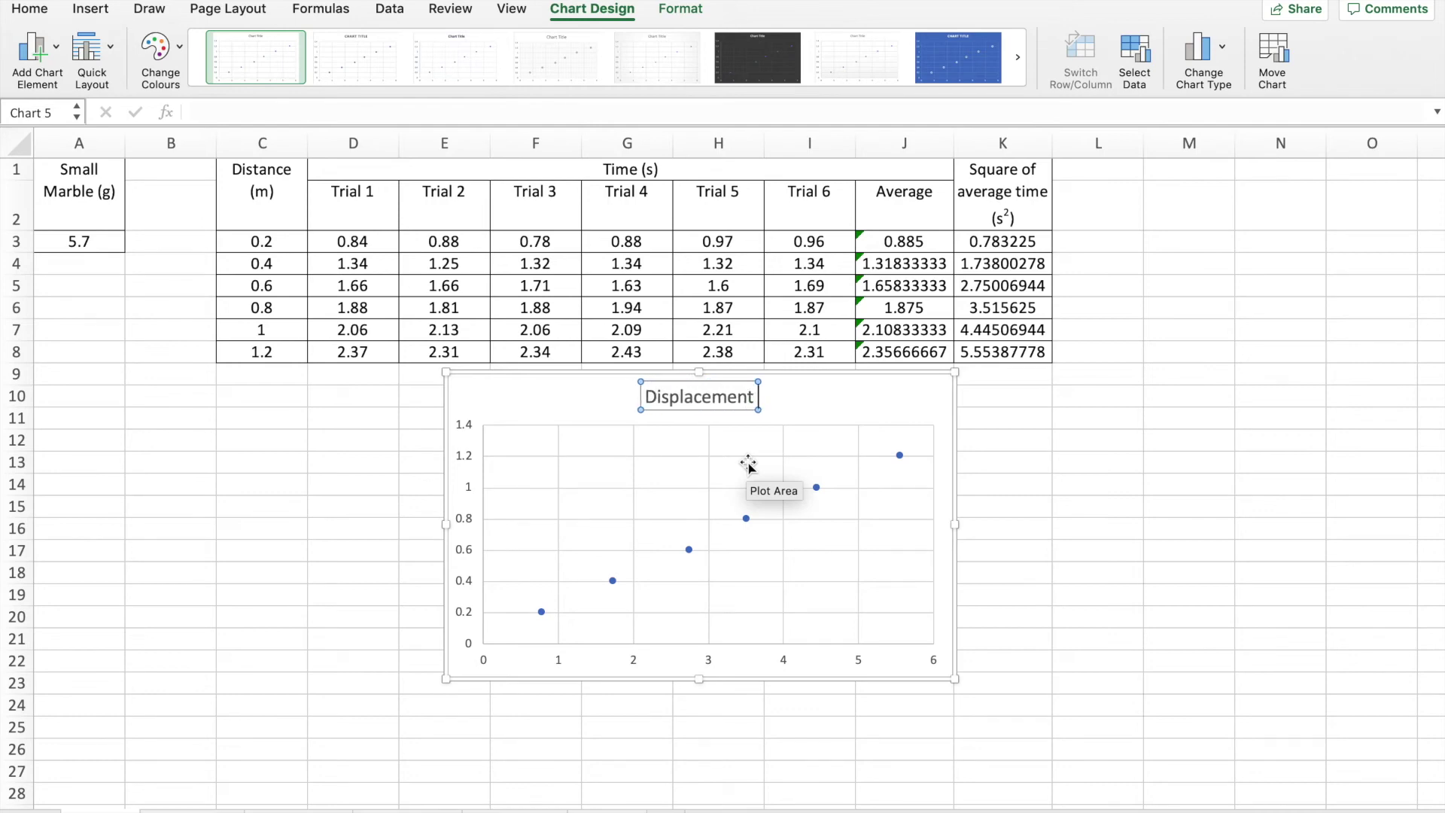
type(" rolled vers")
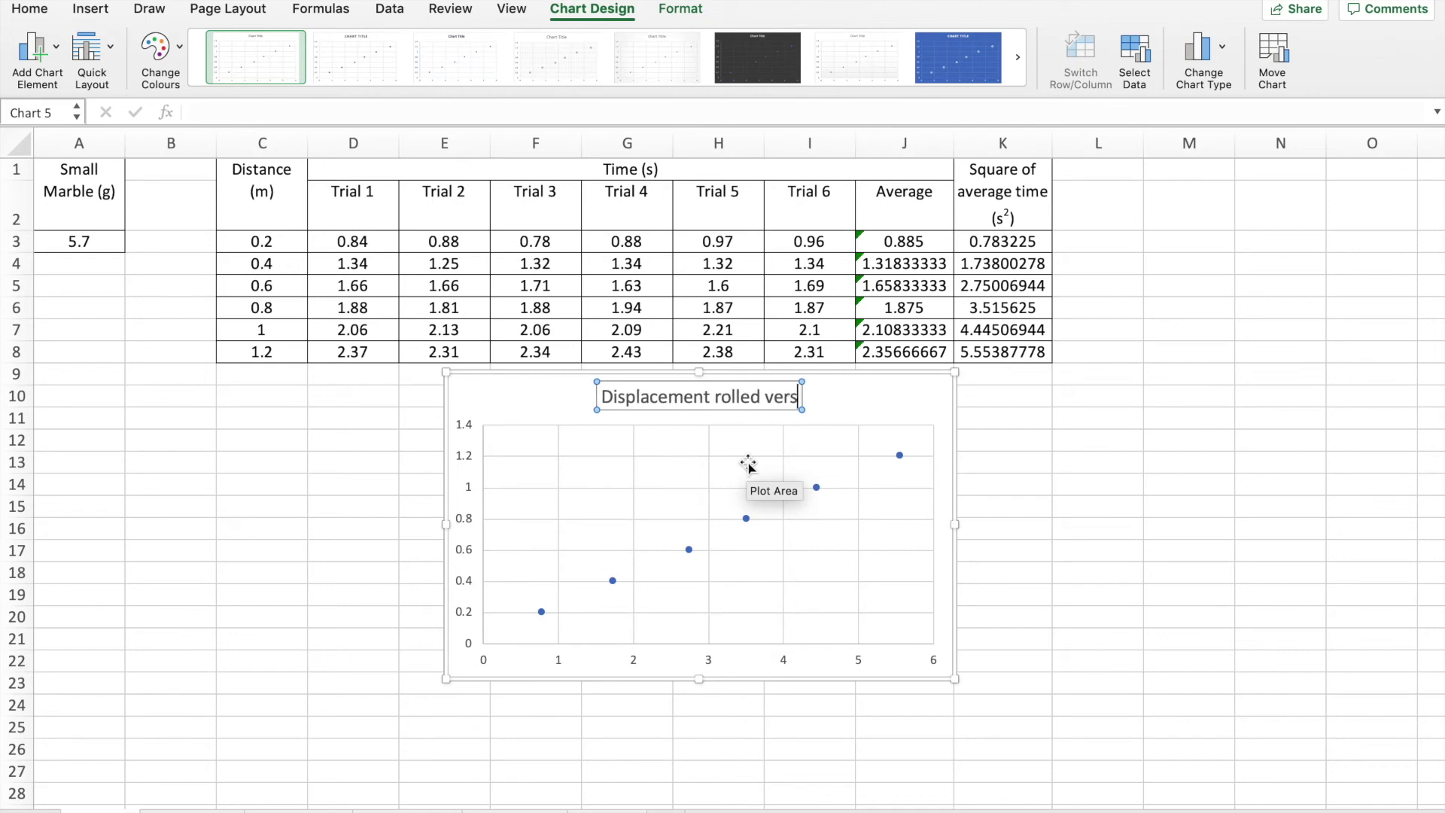
type("es")
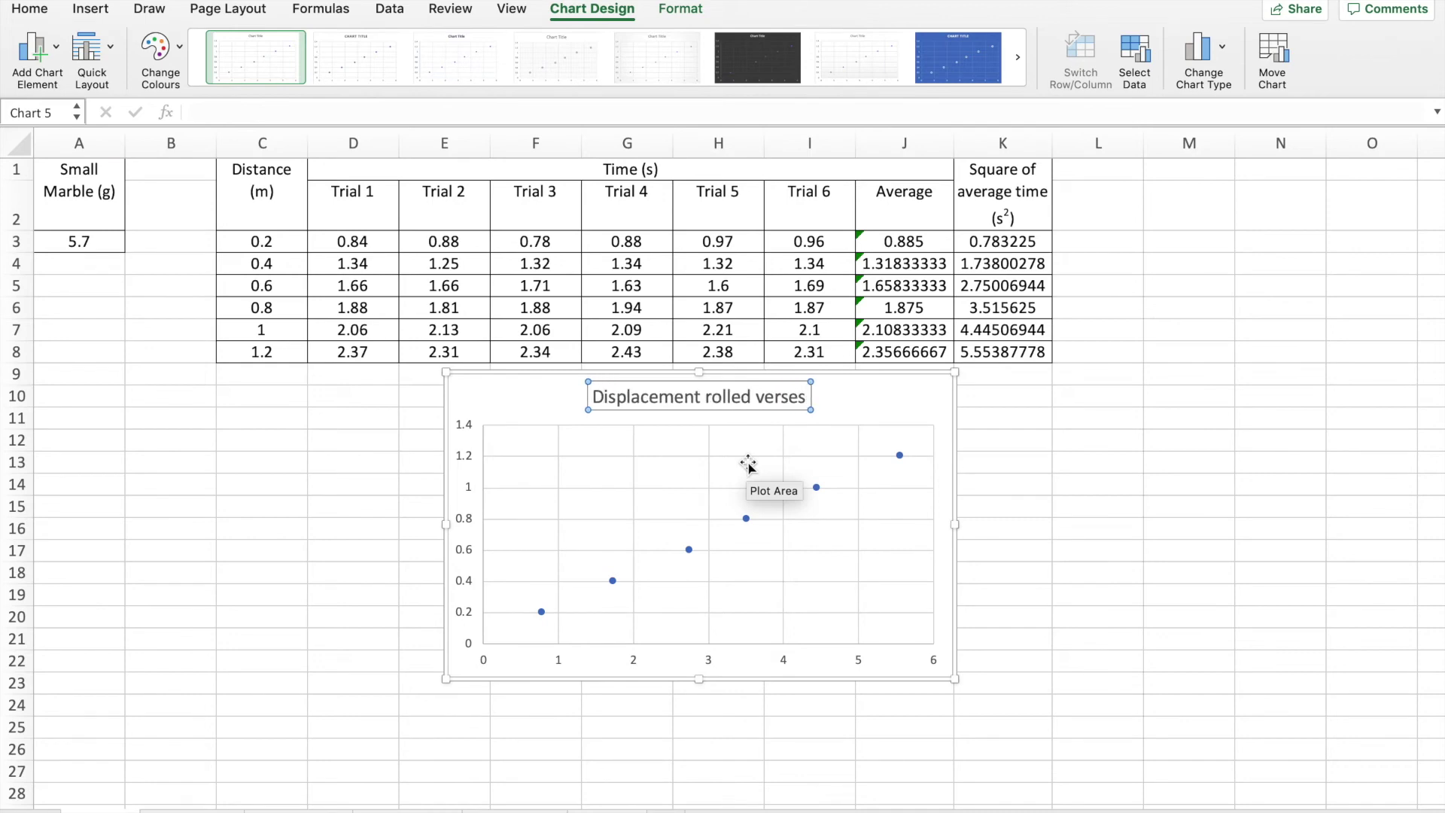
type(" Sq")
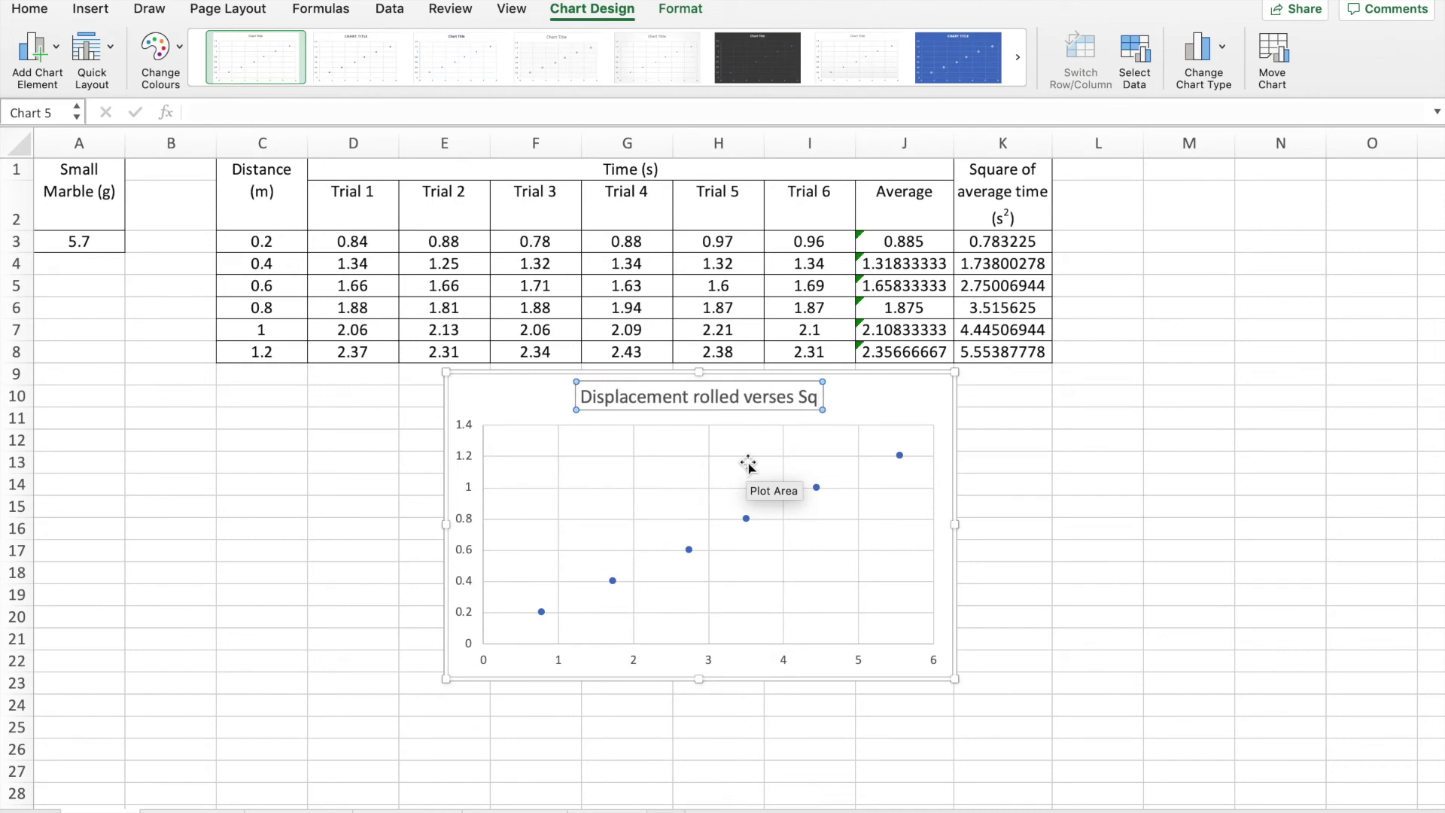
type("uare of the")
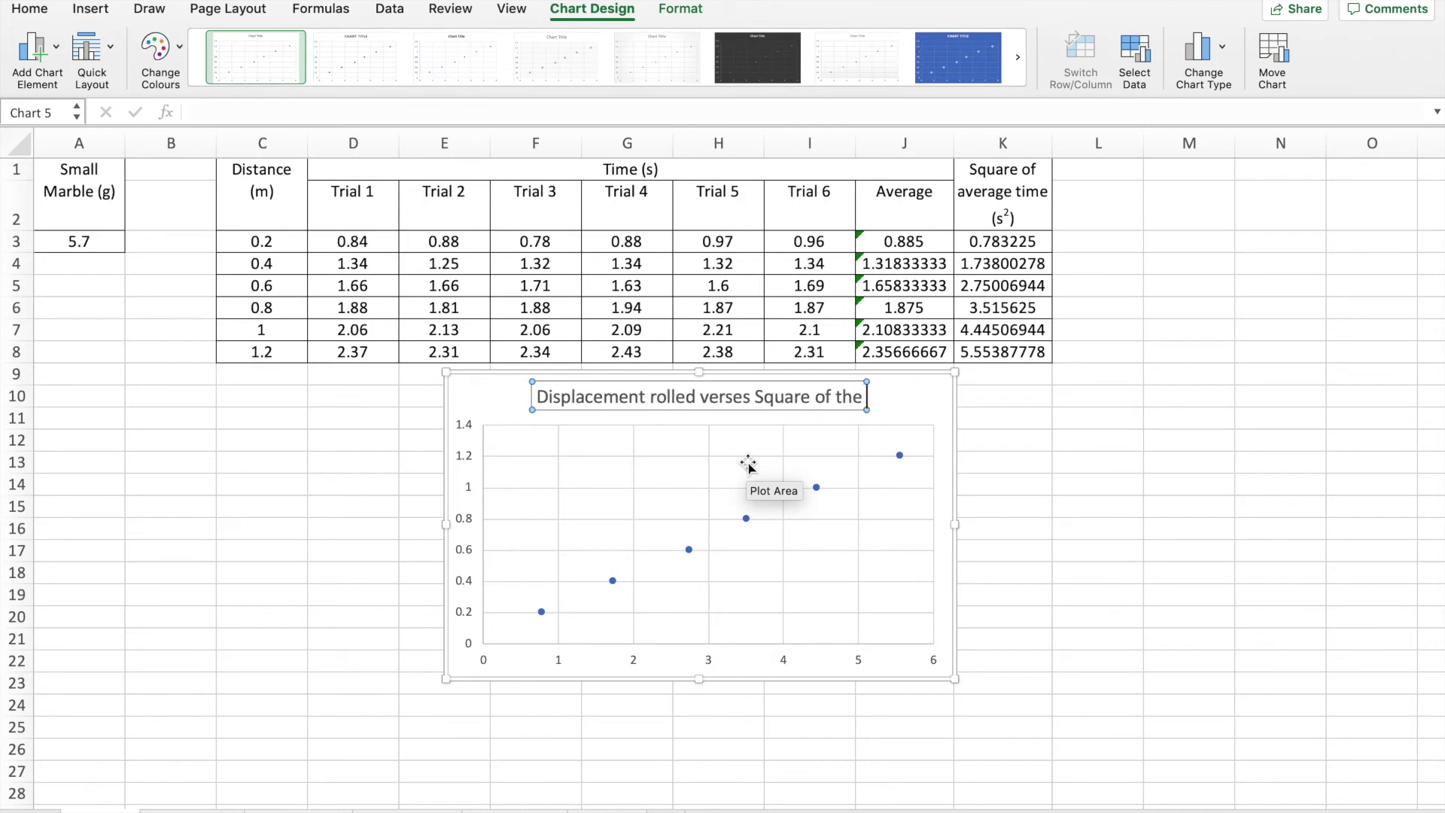
type(" time taken")
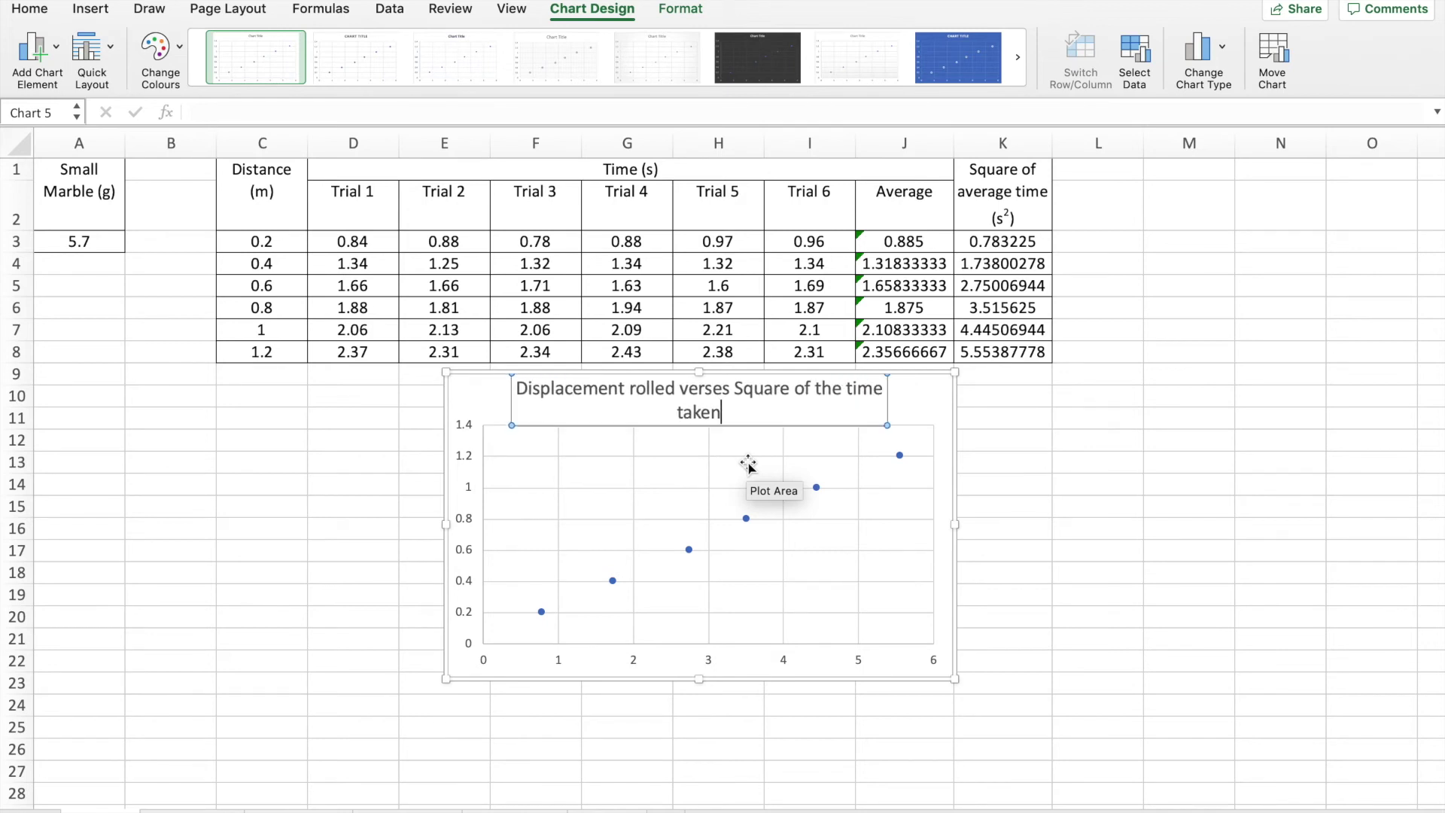
left_click(1048, 550)
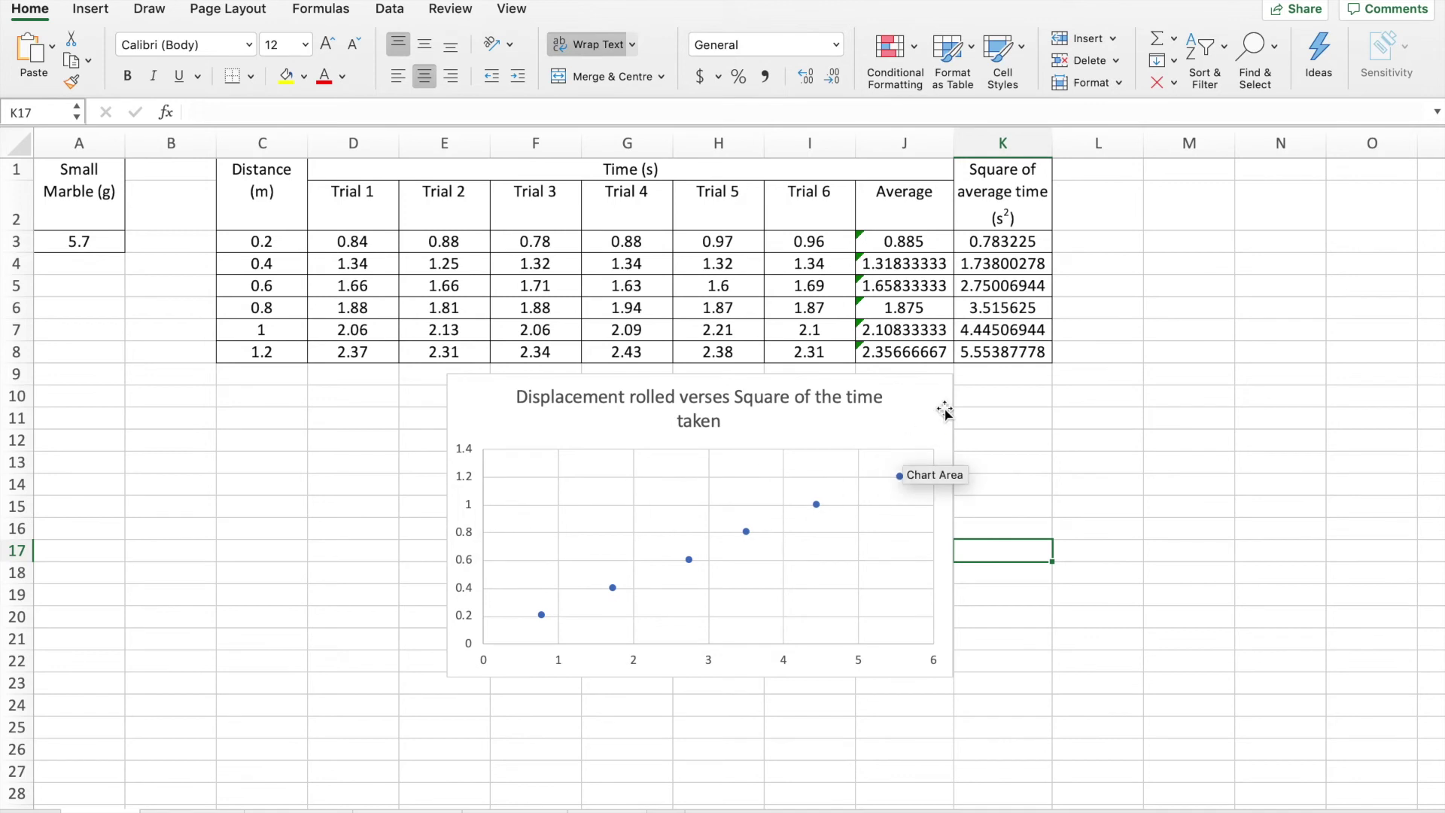
Add a horizontal axis title reading 'Square of the time taken (s2)'.
left_click(920, 410)
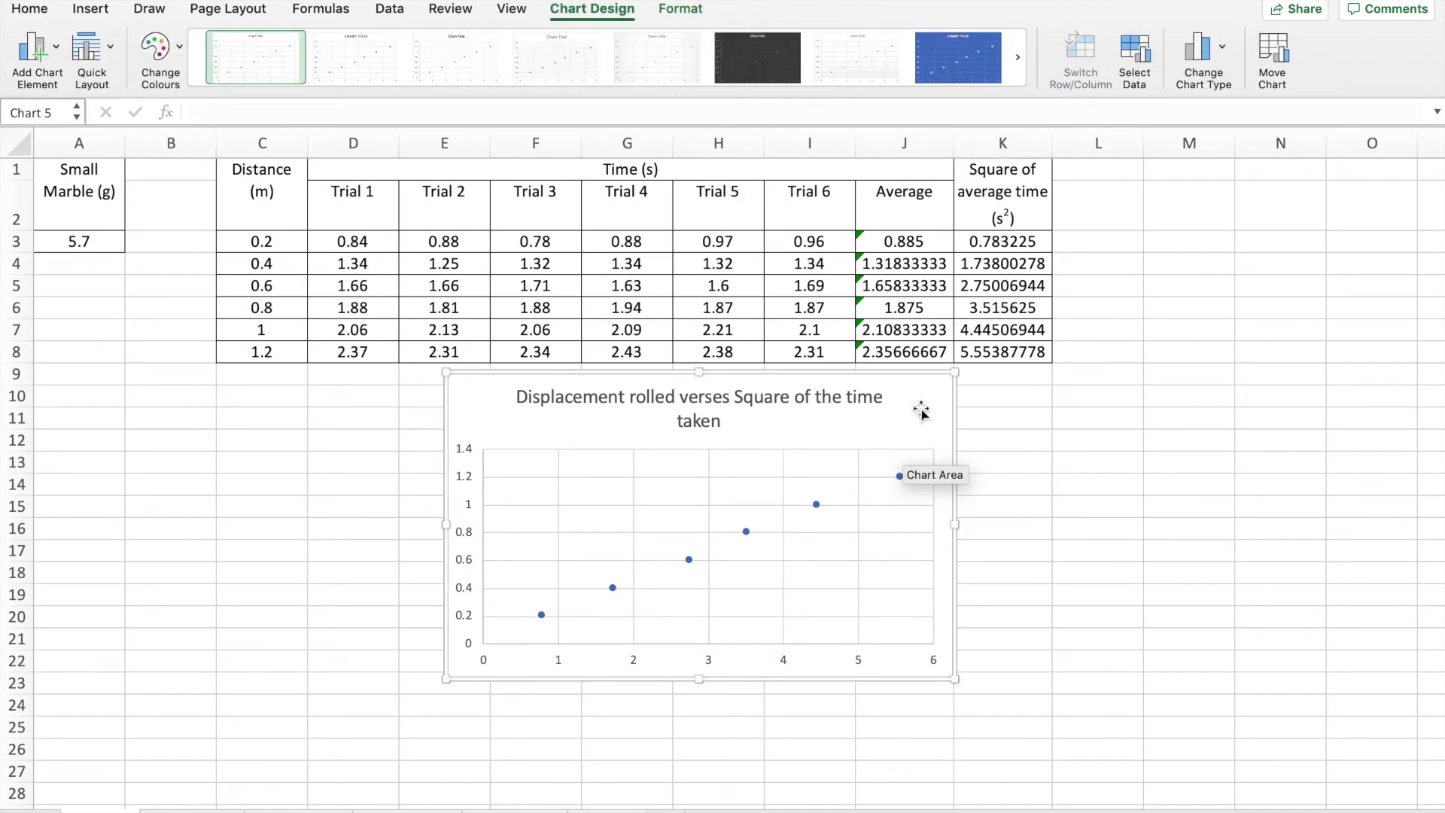
left_click(1099, 397)
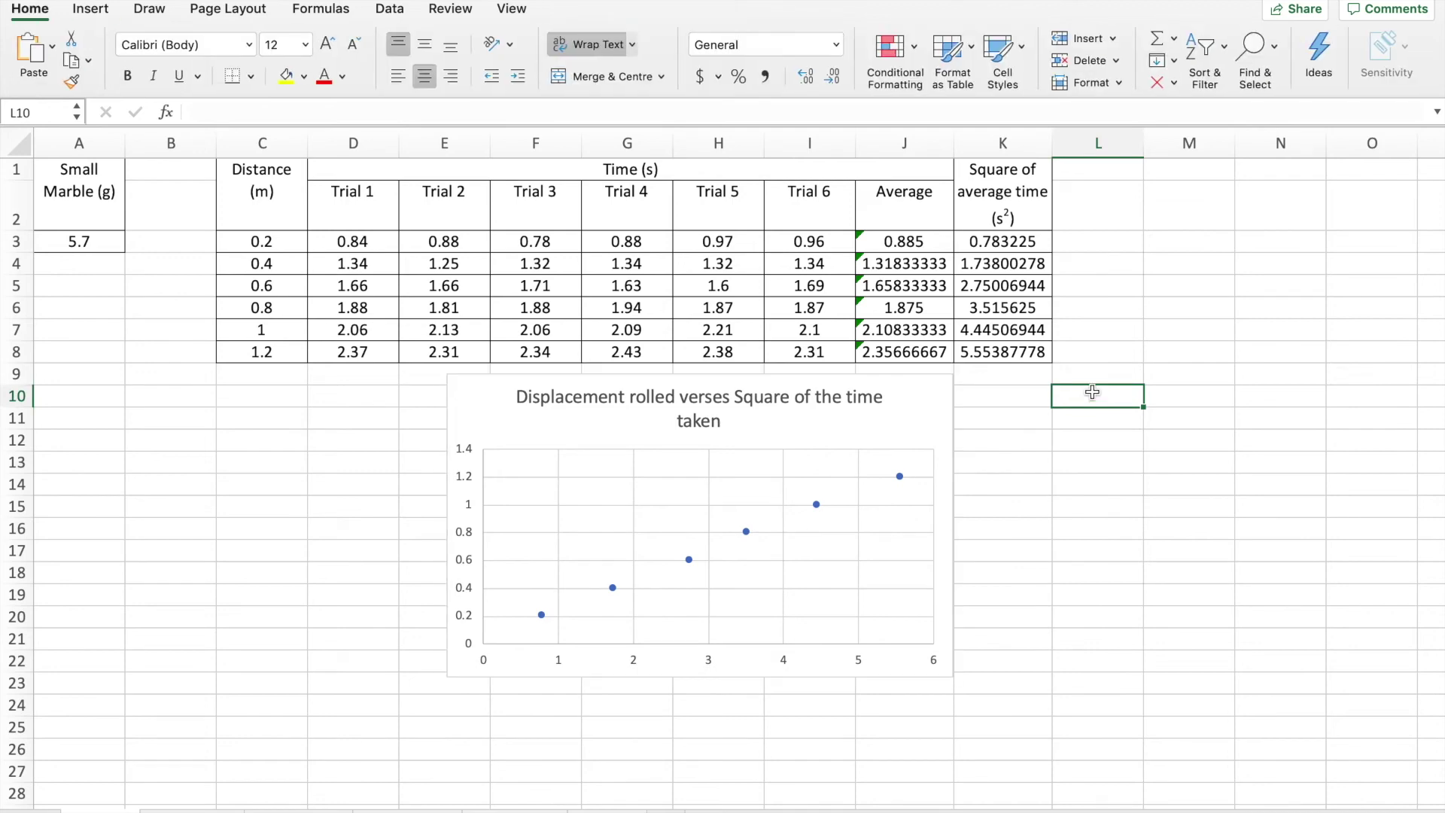
mouse_move(569, 9)
left_click(927, 412)
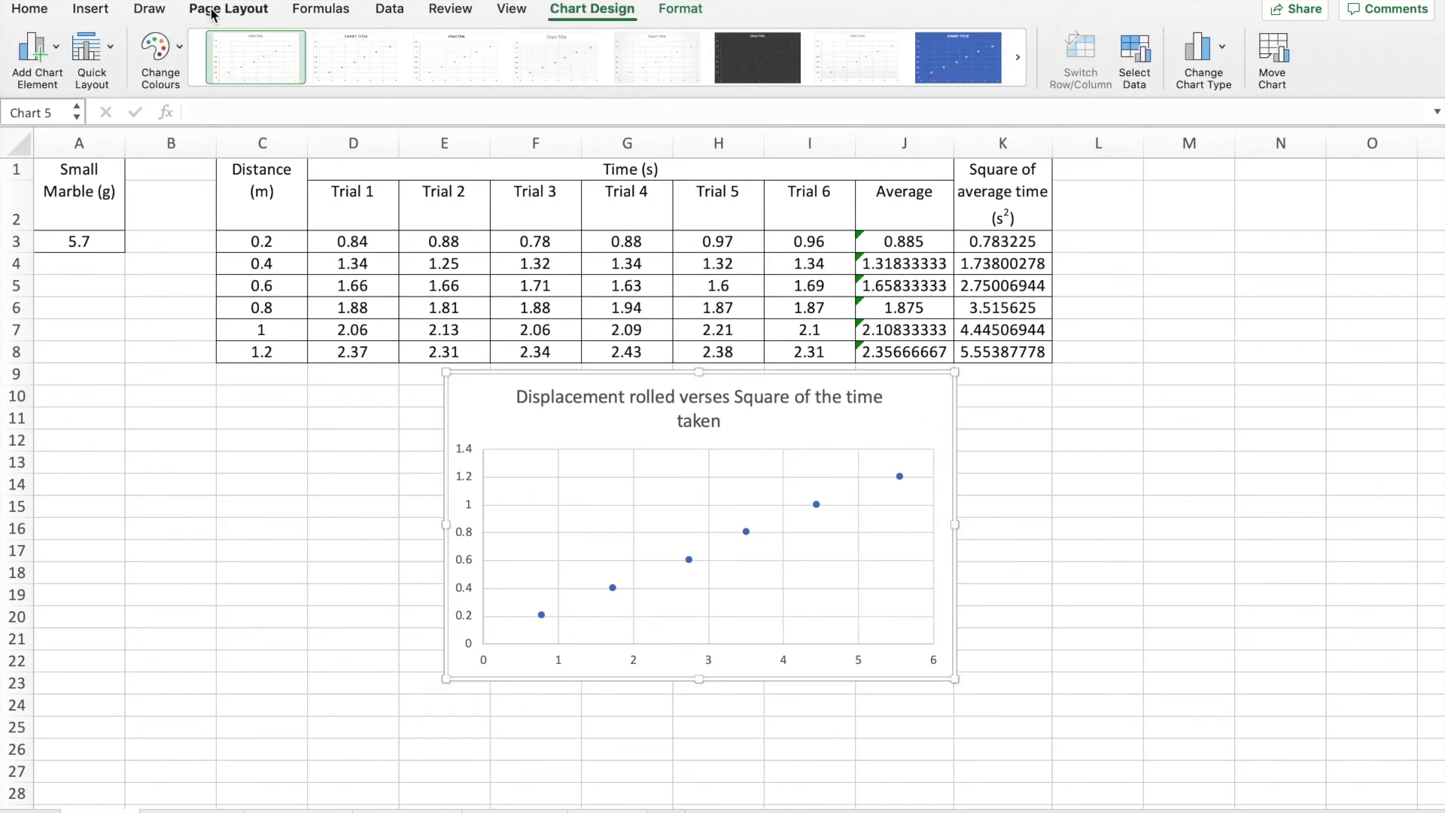
left_click(47, 45)
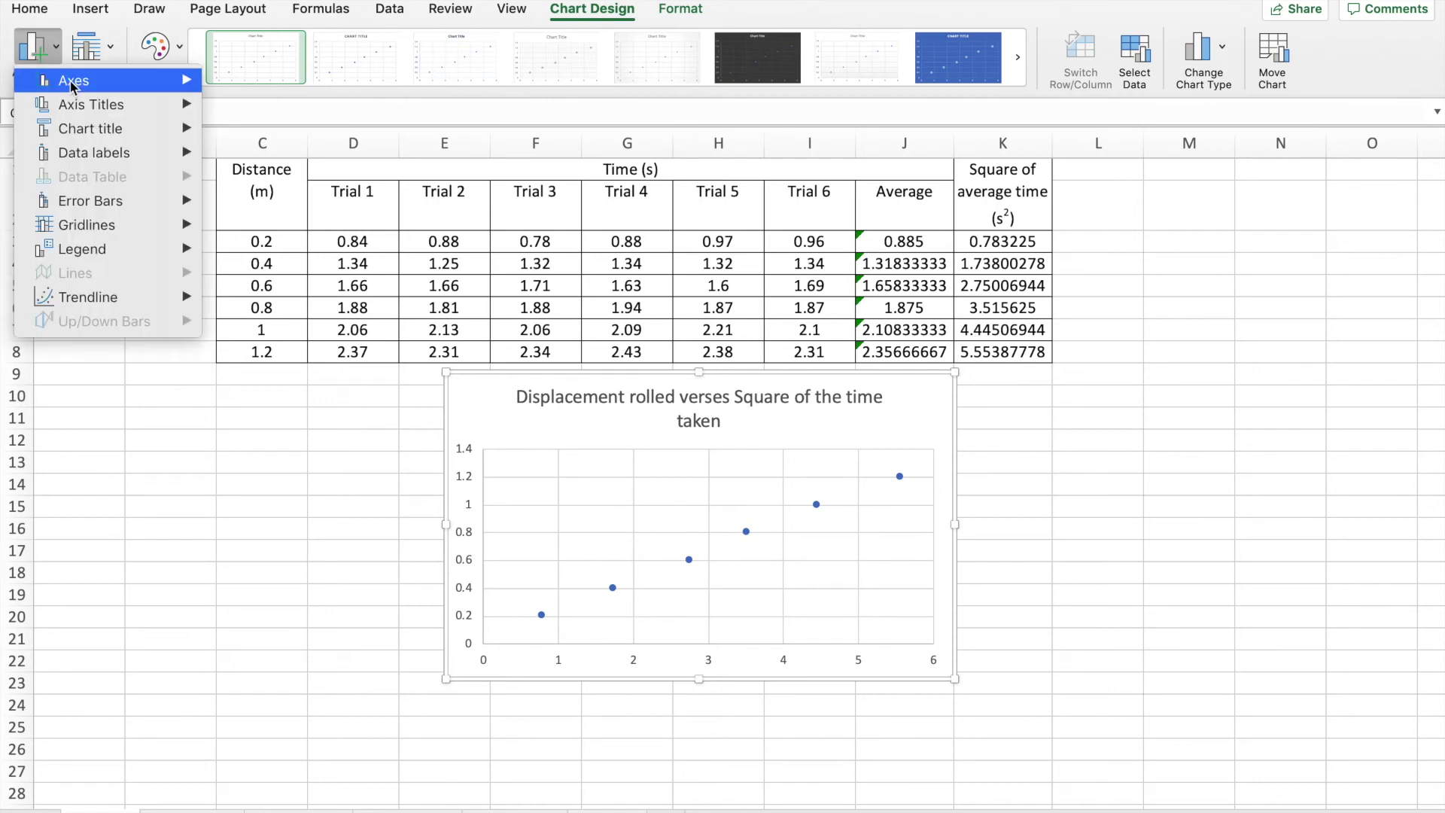
mouse_move(159, 113)
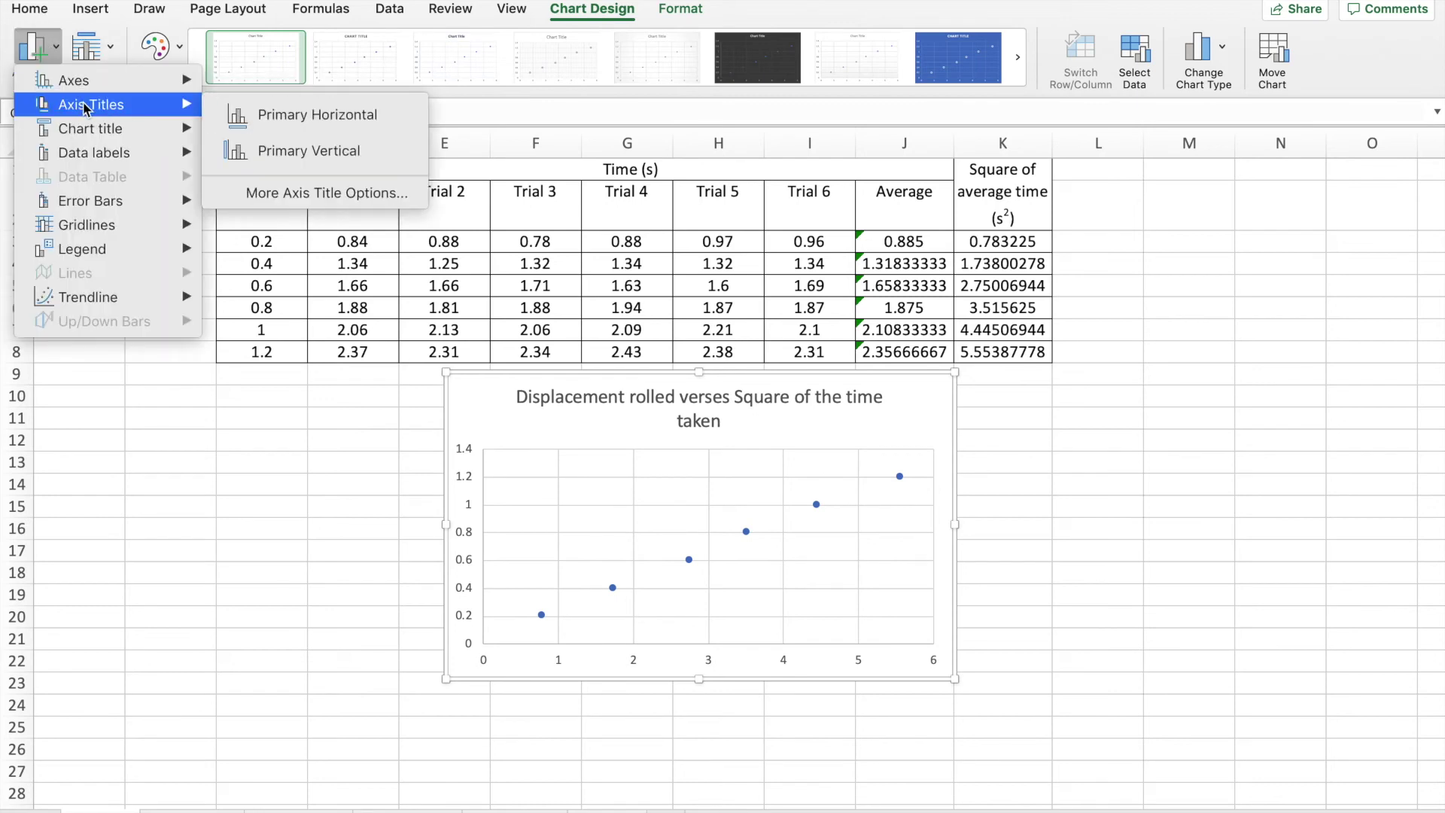
left_click(294, 115)
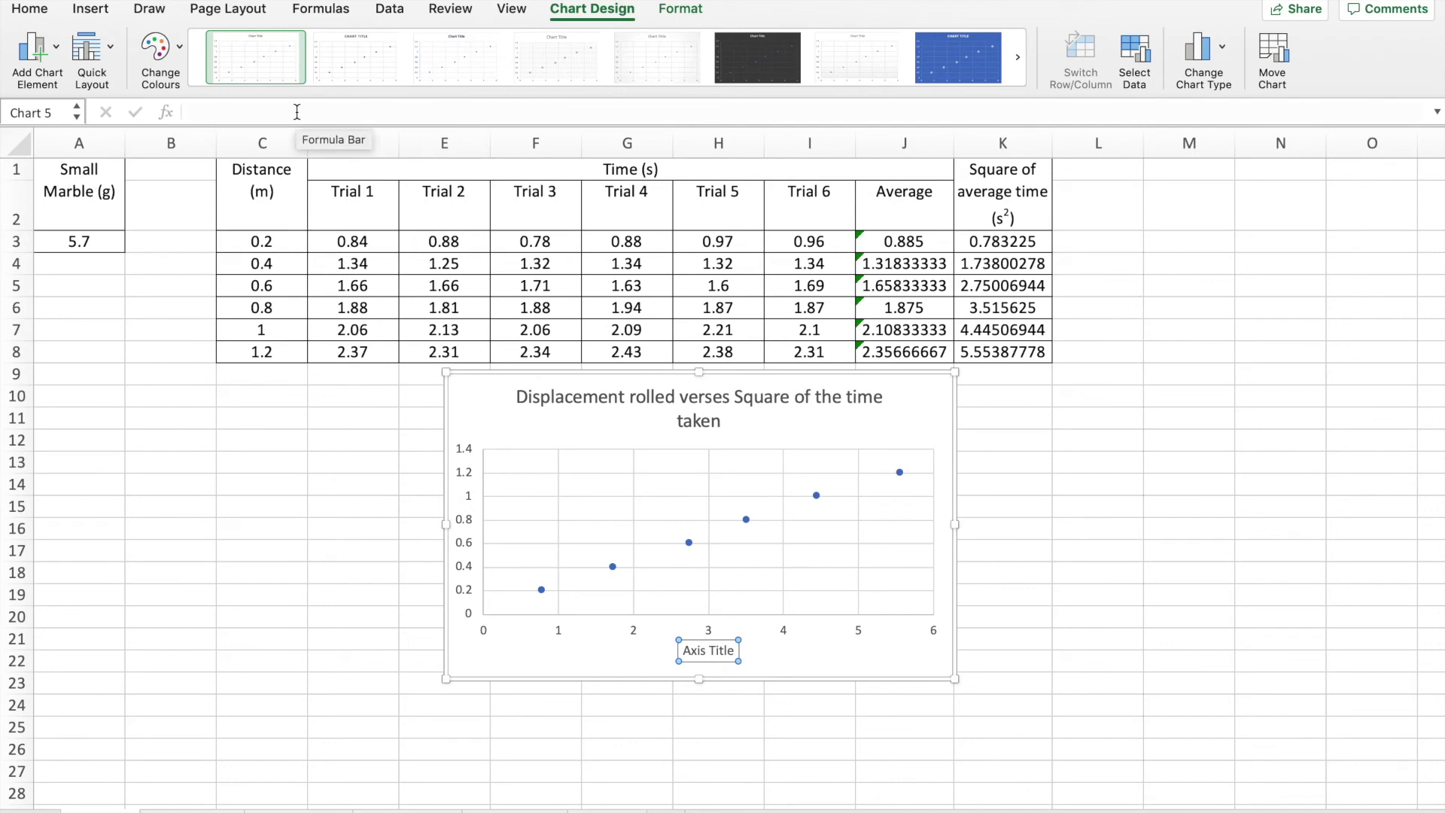
left_click(720, 650)
key("BackSpace")
key("BackSpace")
key("BackSpace")
key("BackSpace")
key("BackSpace")
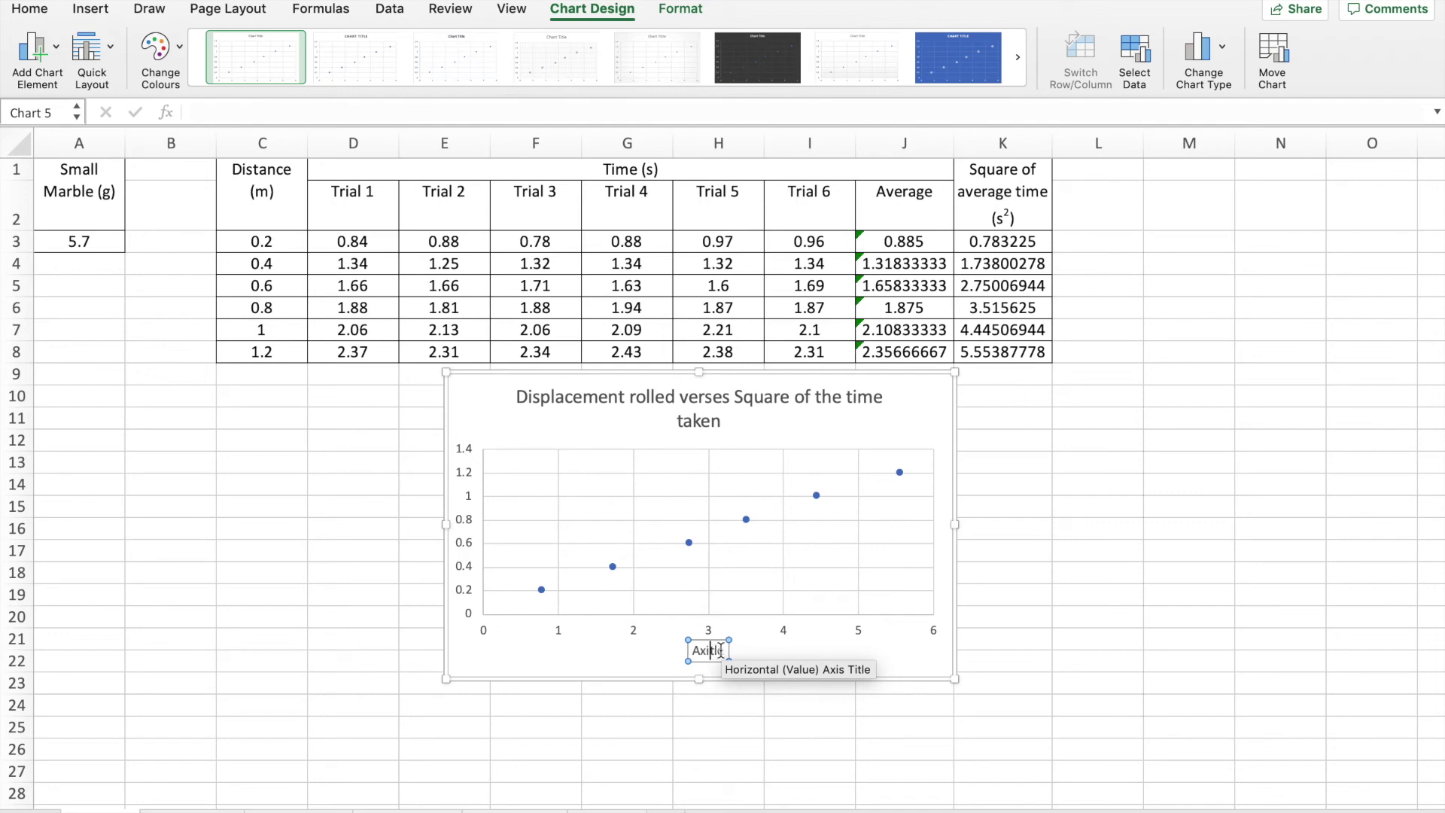
key("BackSpace")
key("BackSpace")
key("BackSpace")
key("Delete")
key("Delete")
type("Square of the ti")
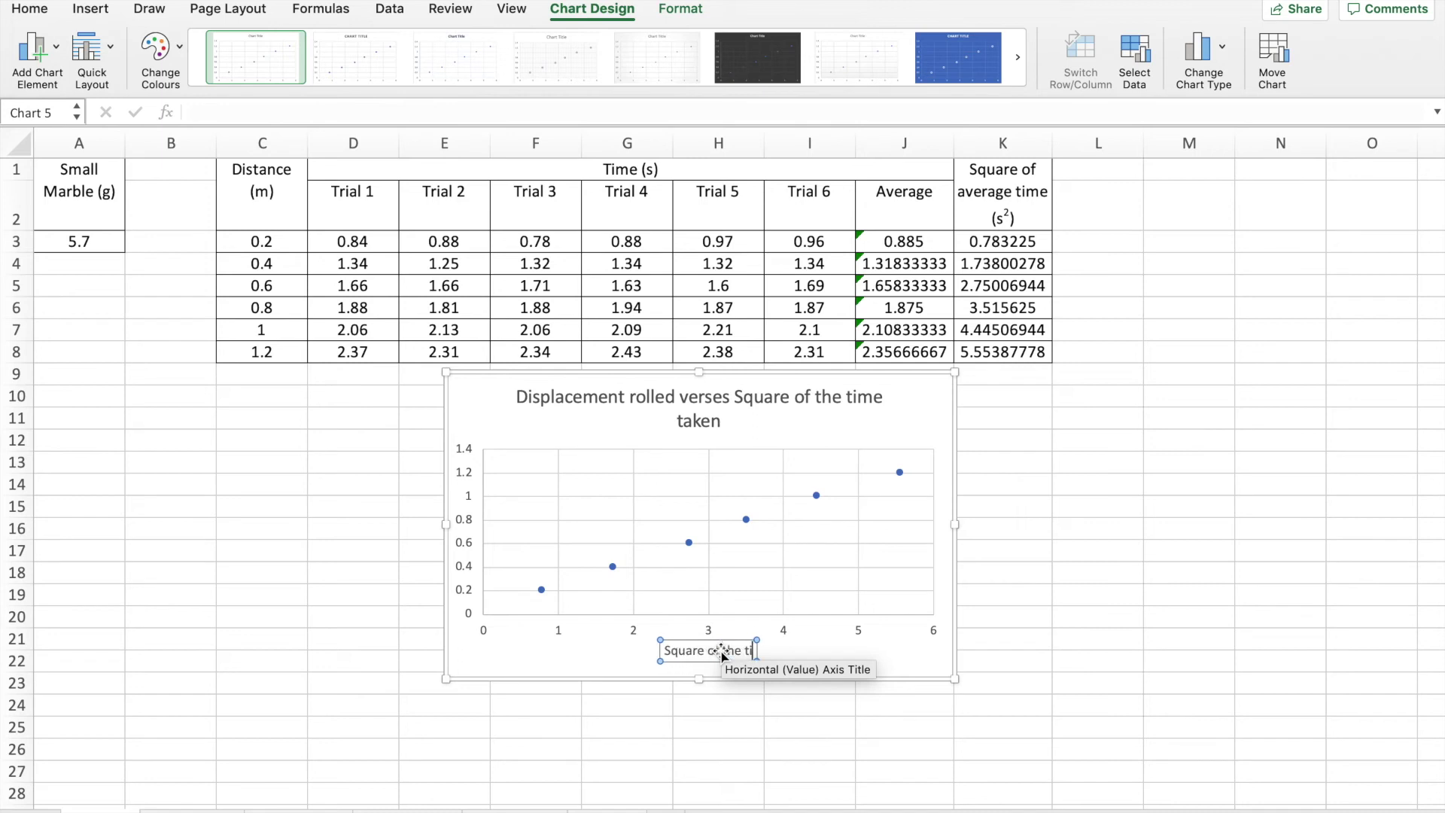
type("me taken")
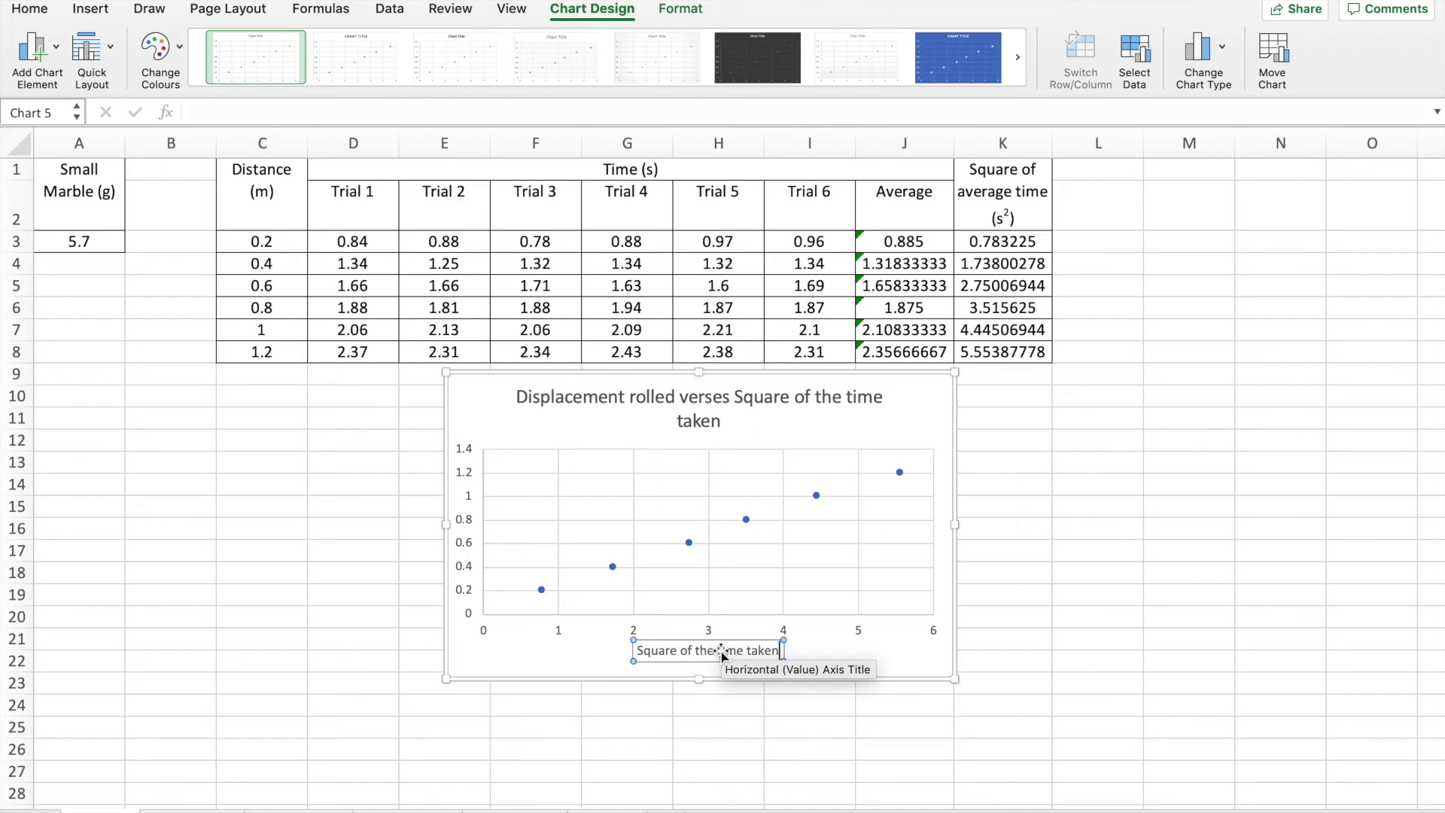
type(" (s")
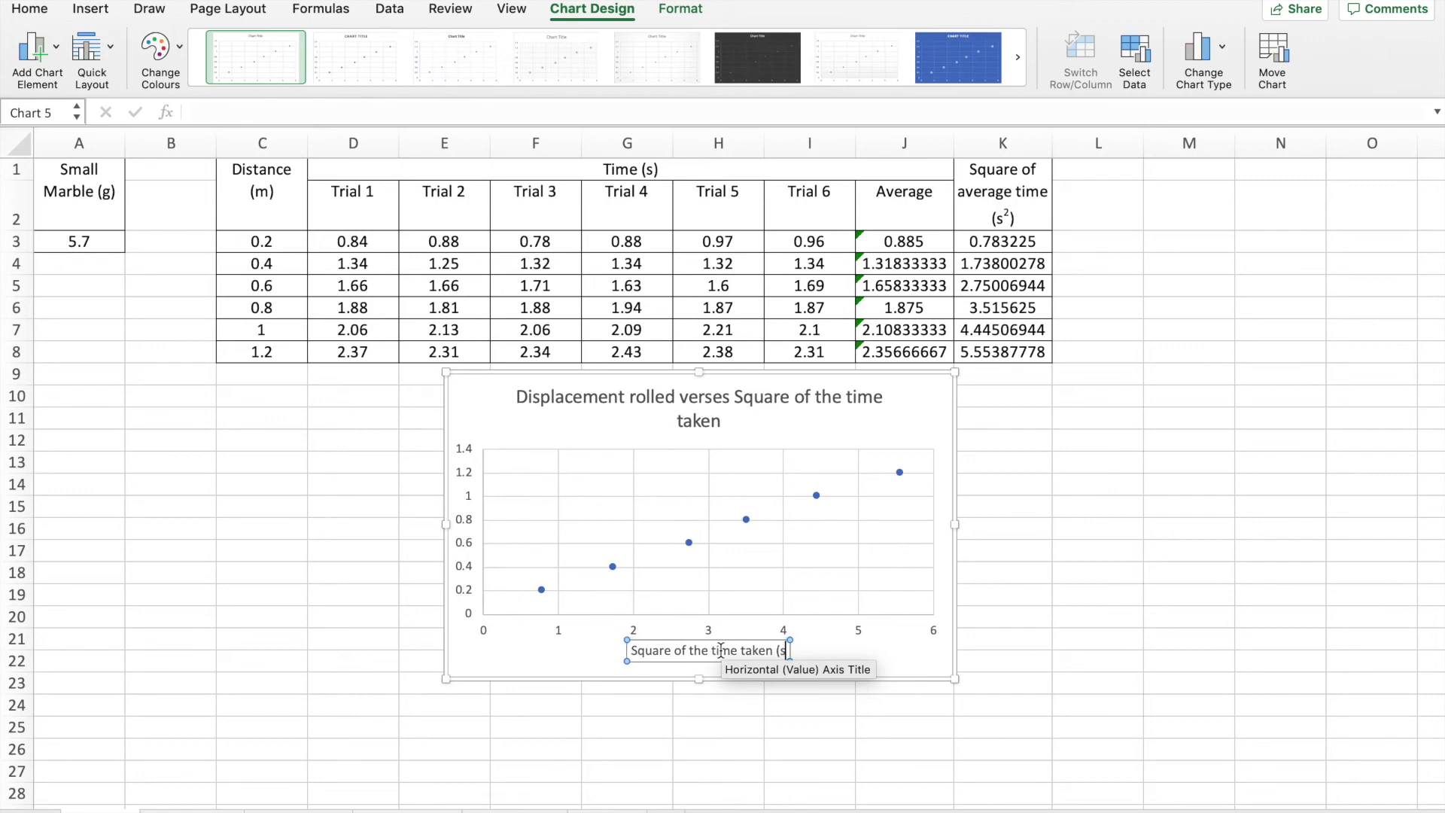
type("2)")
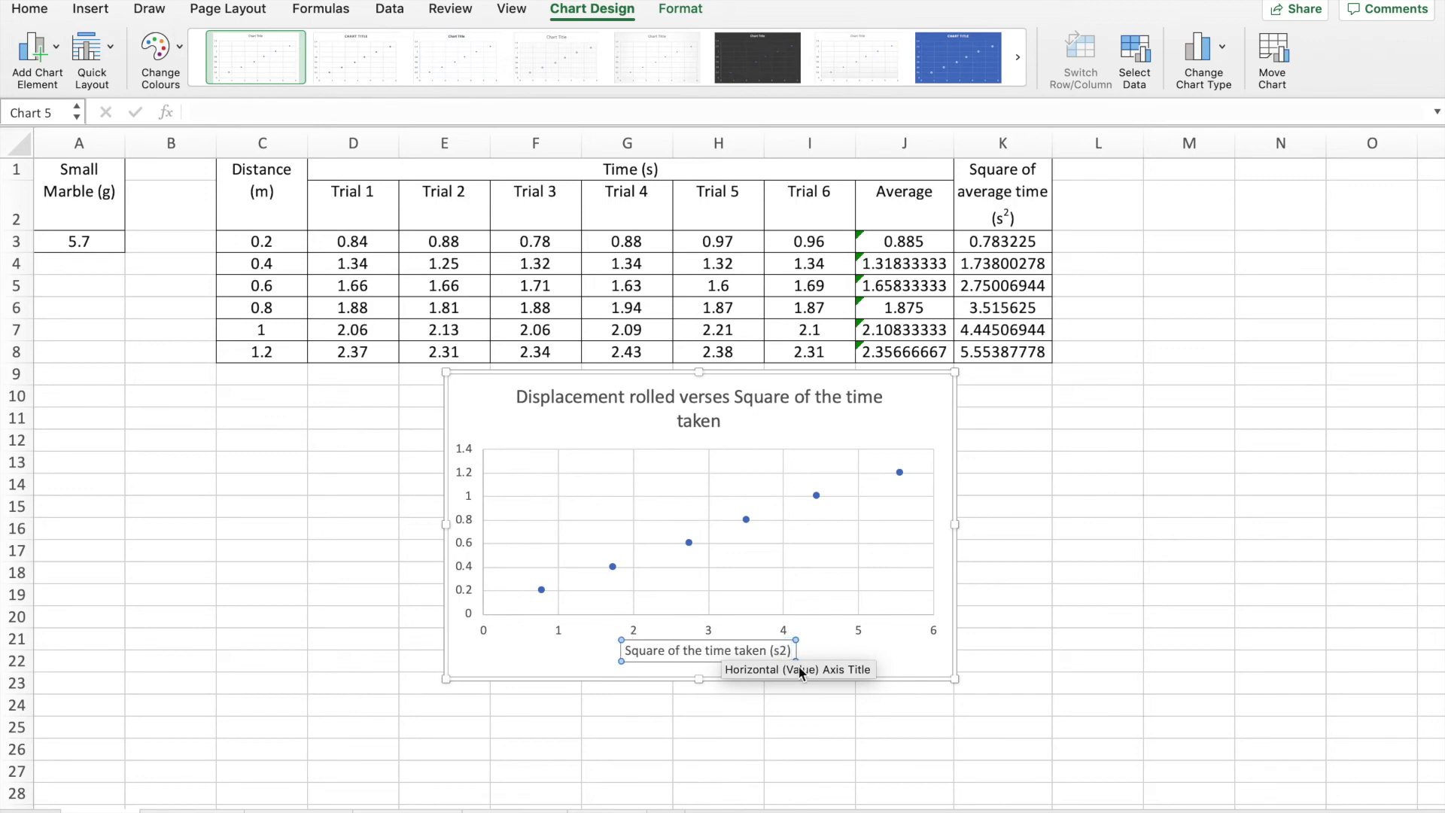
left_click(1024, 644)
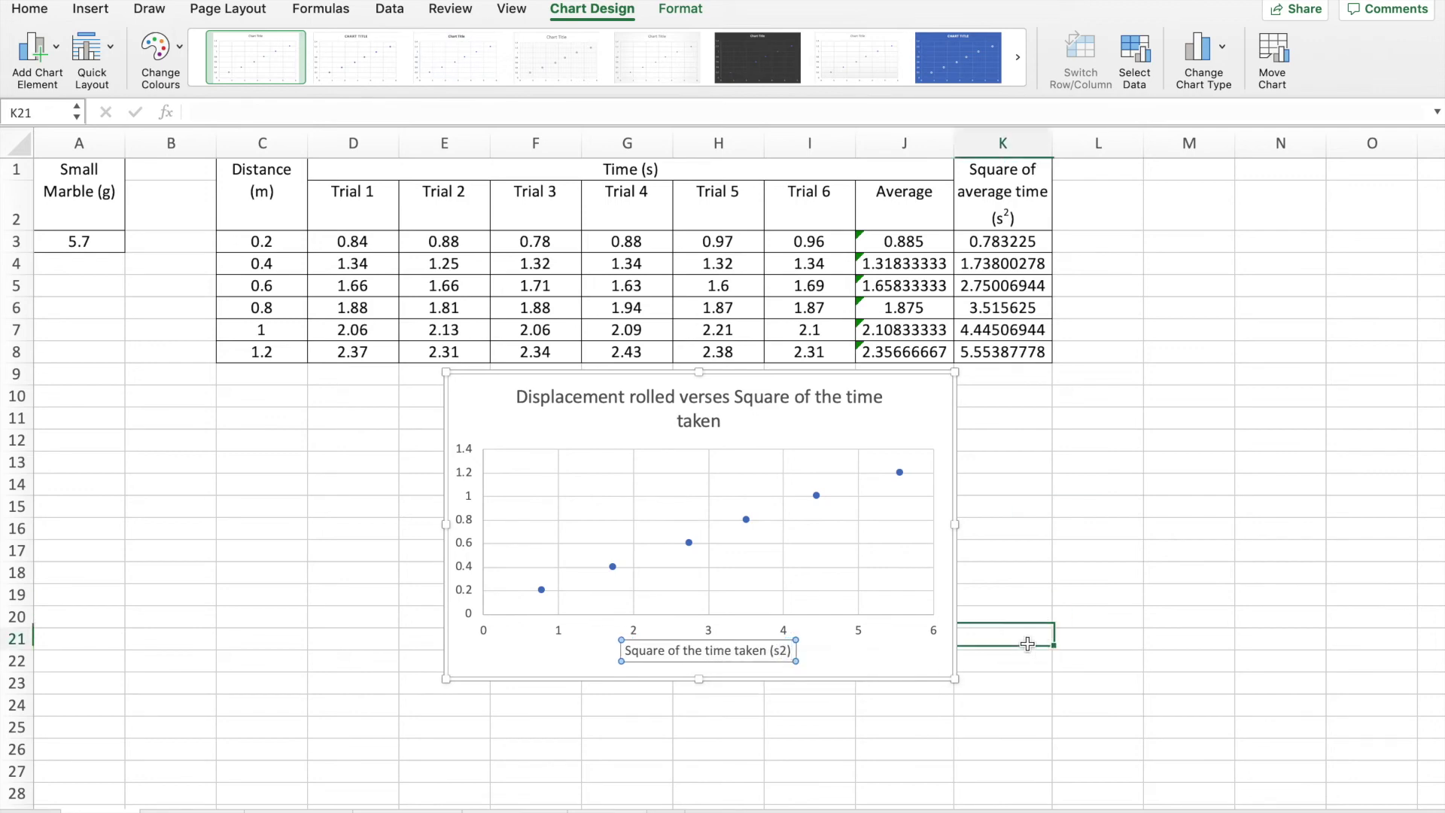
Make the 2 in (s2) a superscript so the unit reads s².
left_click(882, 666)
left_click(779, 651)
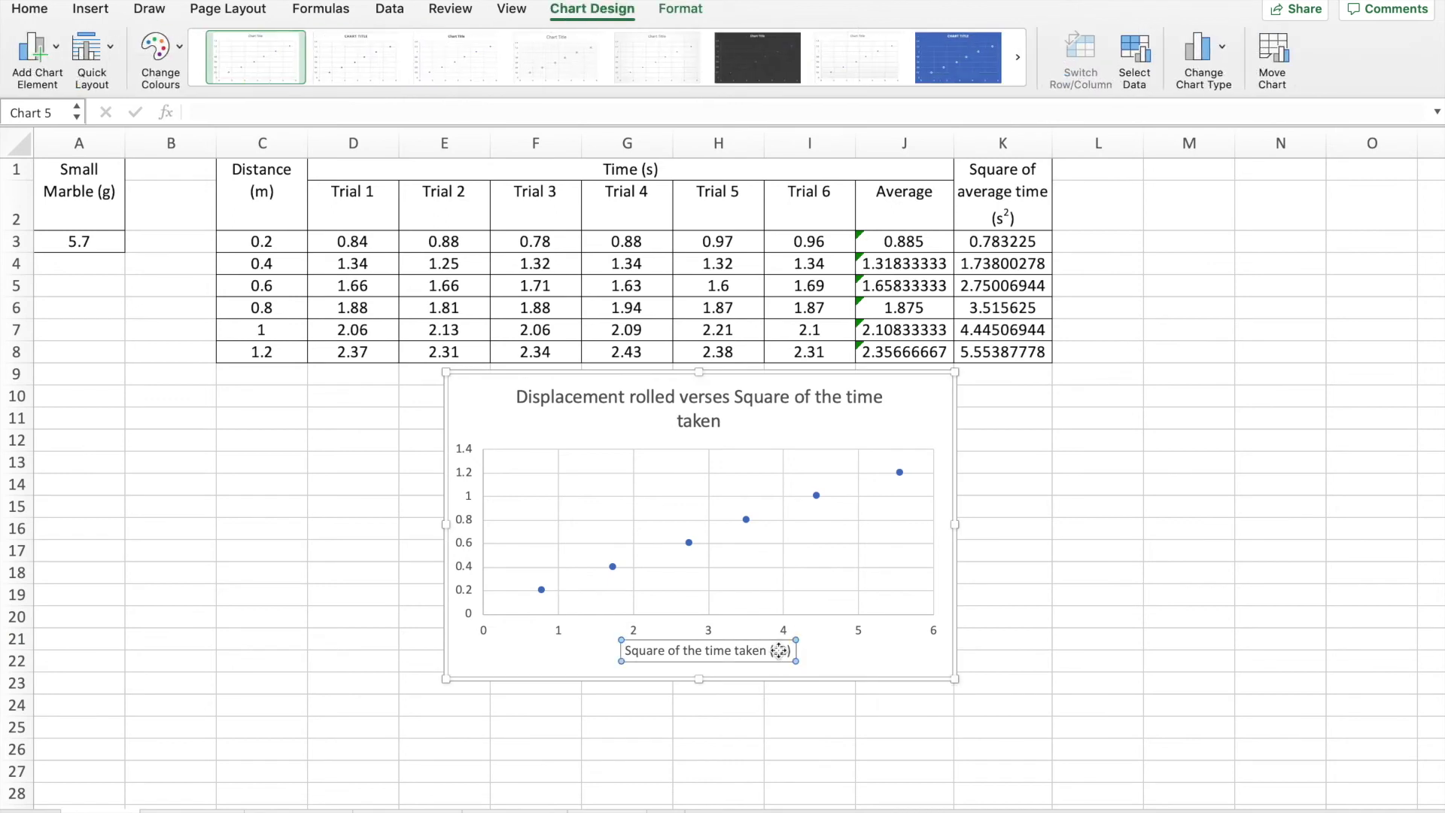
left_click(780, 650)
left_click_drag(785, 650, 787, 651)
right_click(785, 656)
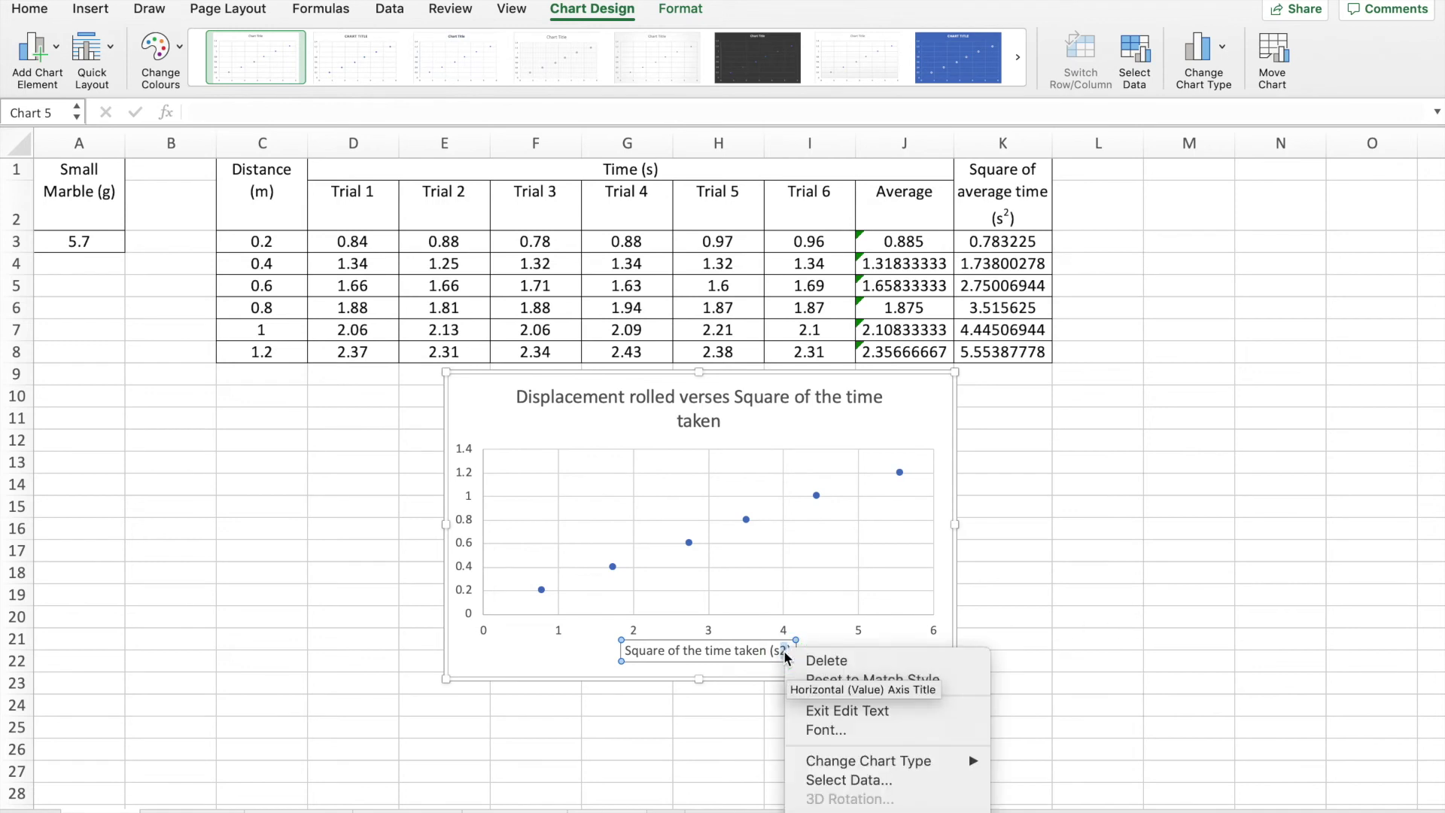
left_click(827, 730)
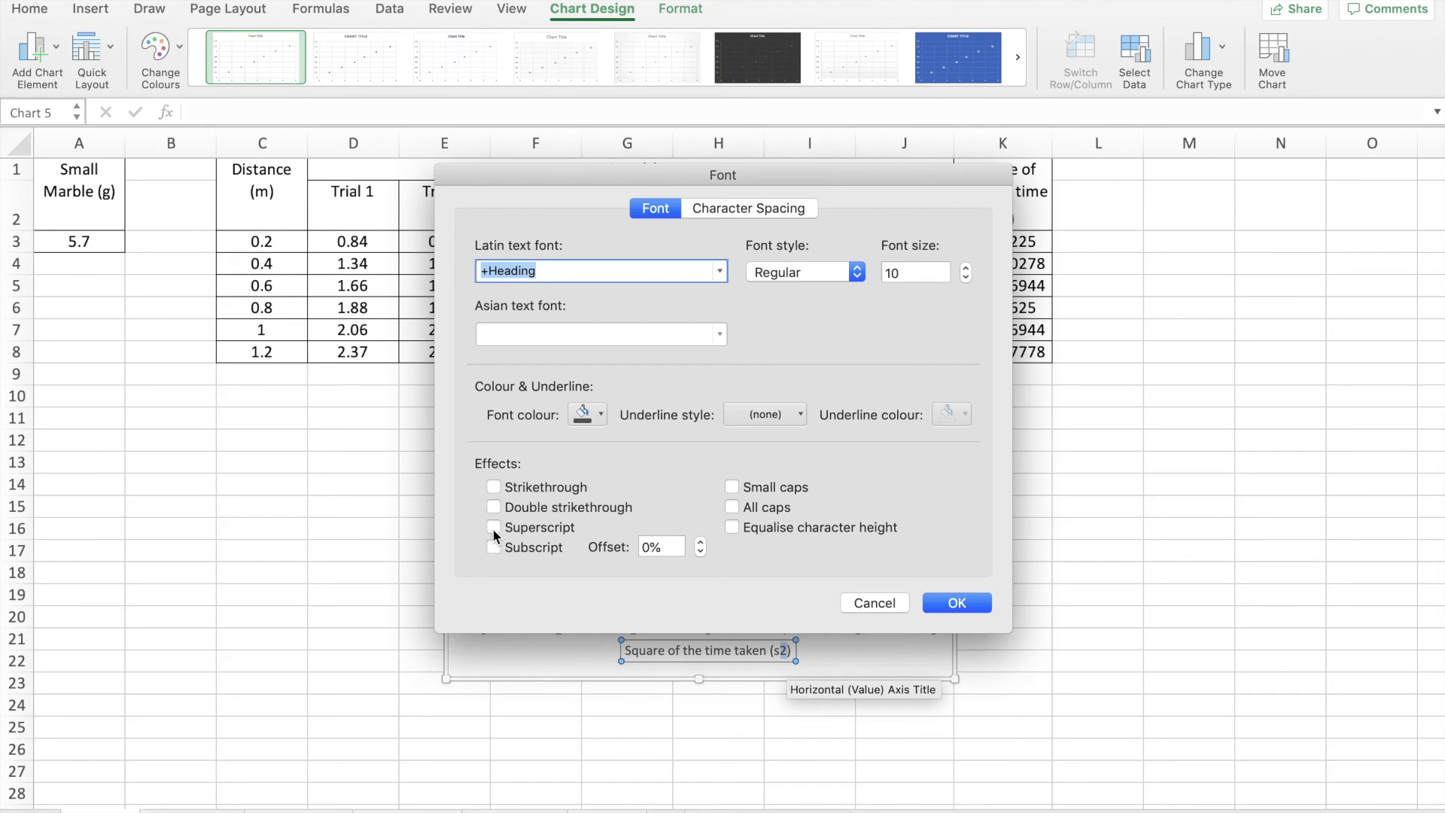
left_click(493, 527)
left_click(956, 611)
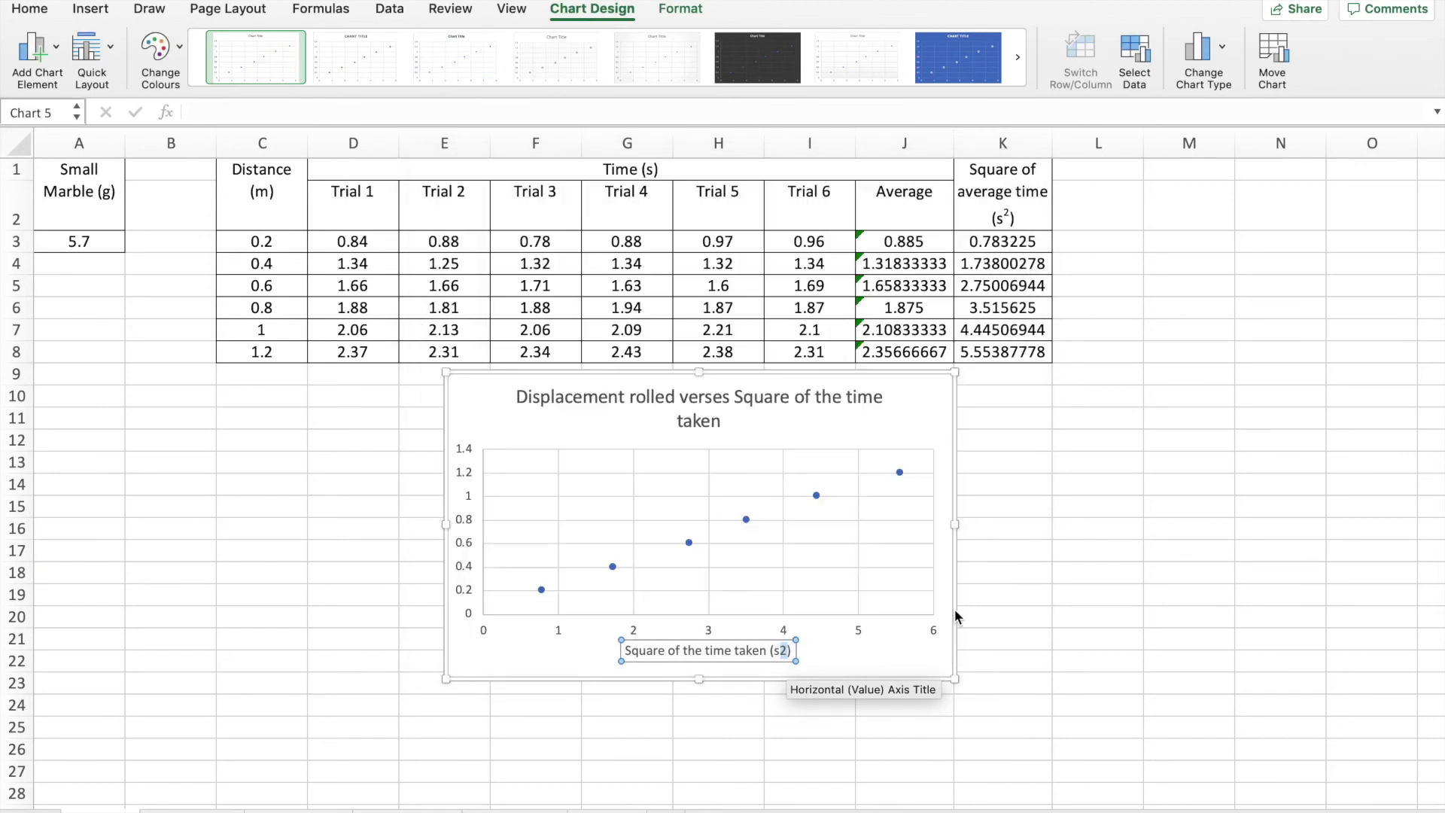
left_click(1125, 570)
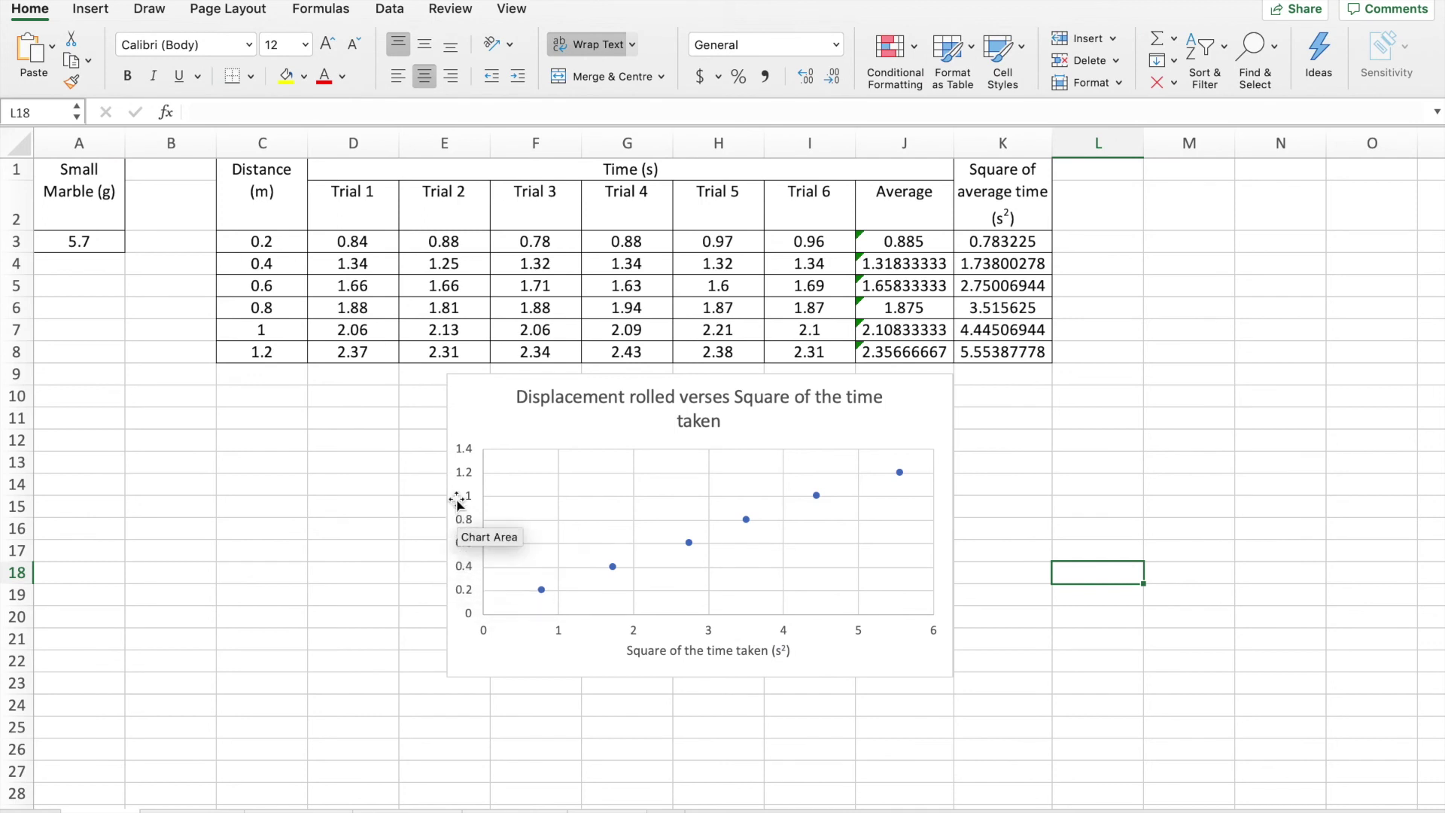
left_click(467, 400)
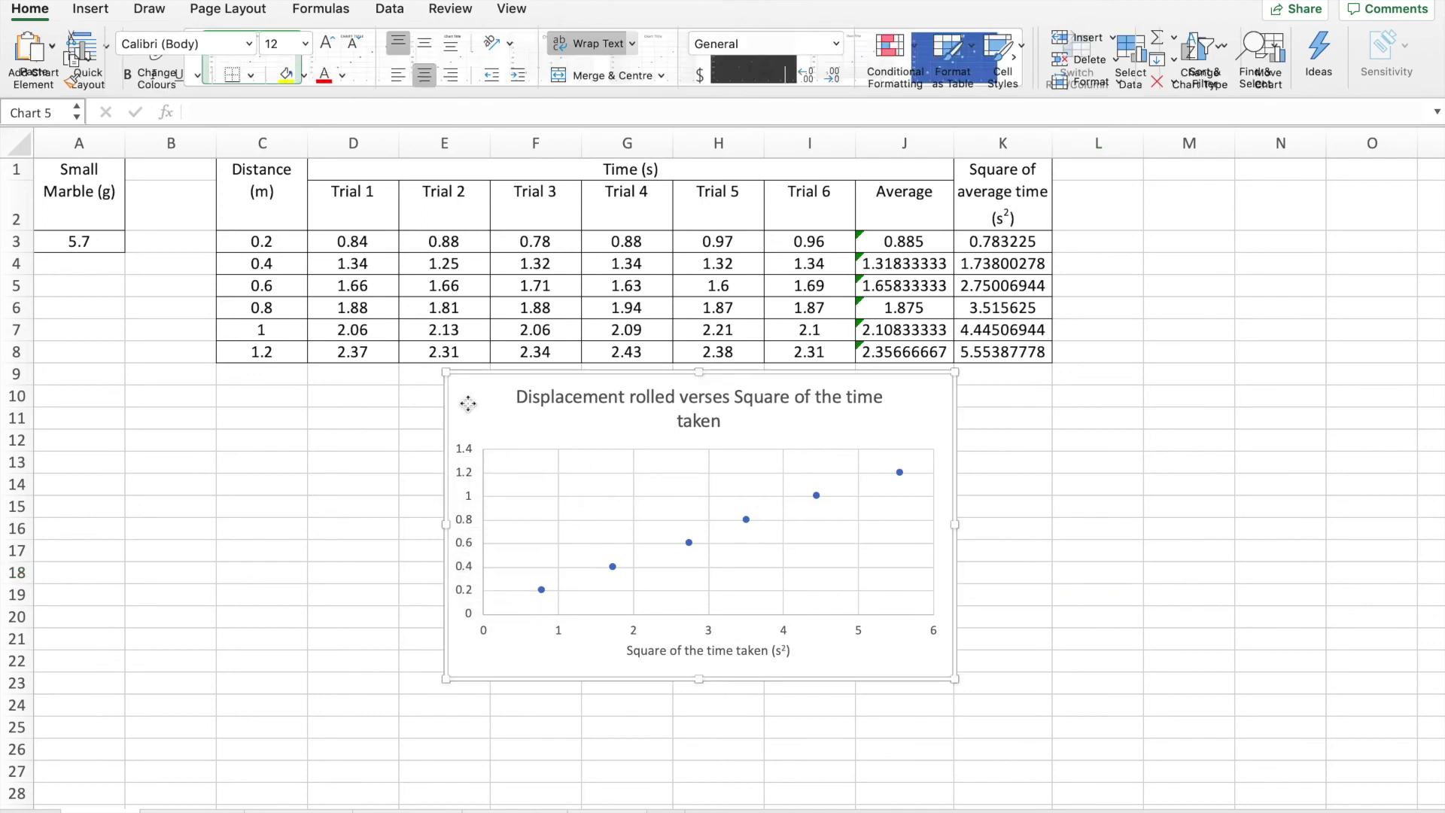
Add a primary vertical axis title to the scatter chart reading 'Displacement Rolled (m)'.
left_click(57, 54)
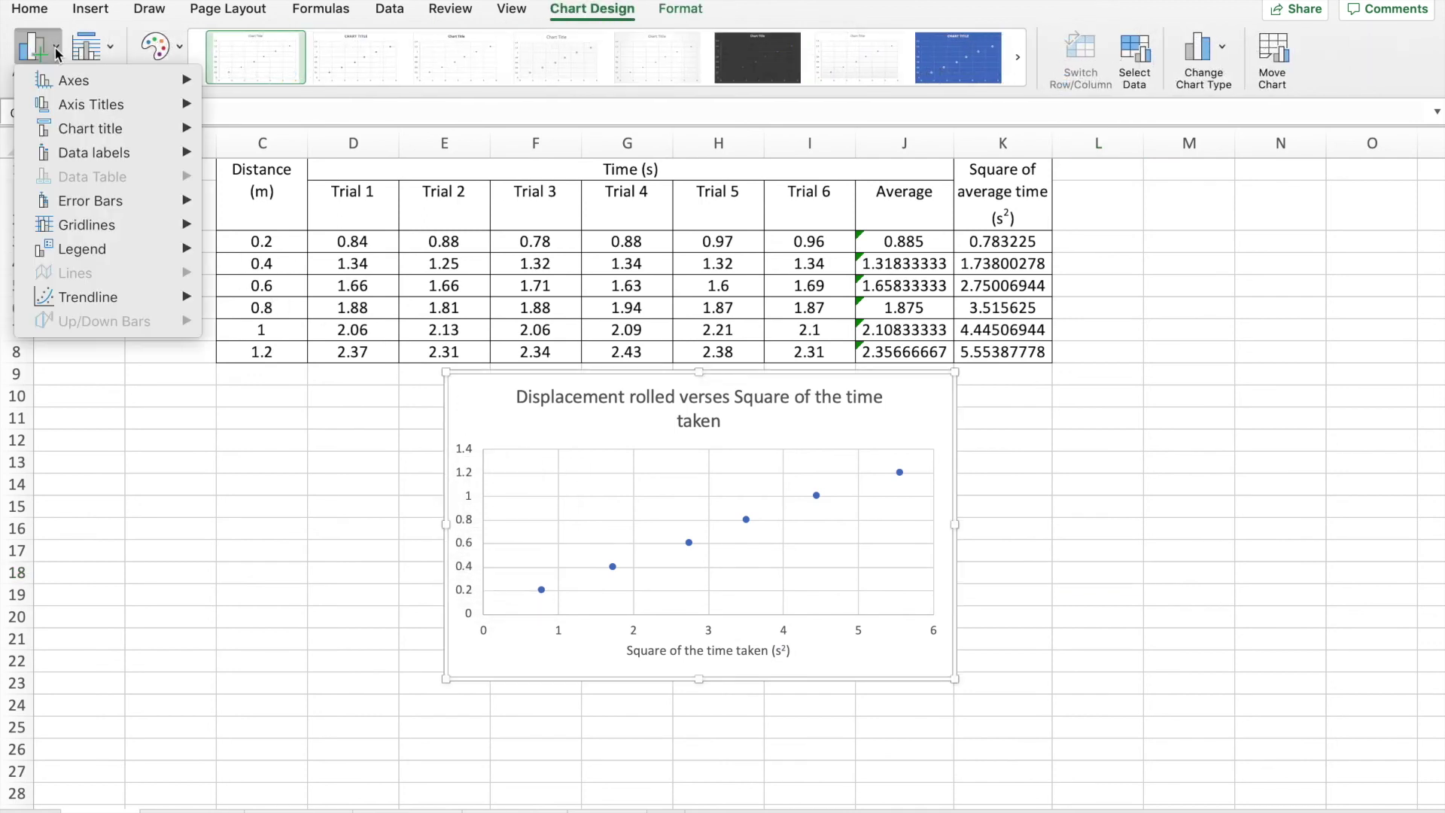
mouse_move(84, 111)
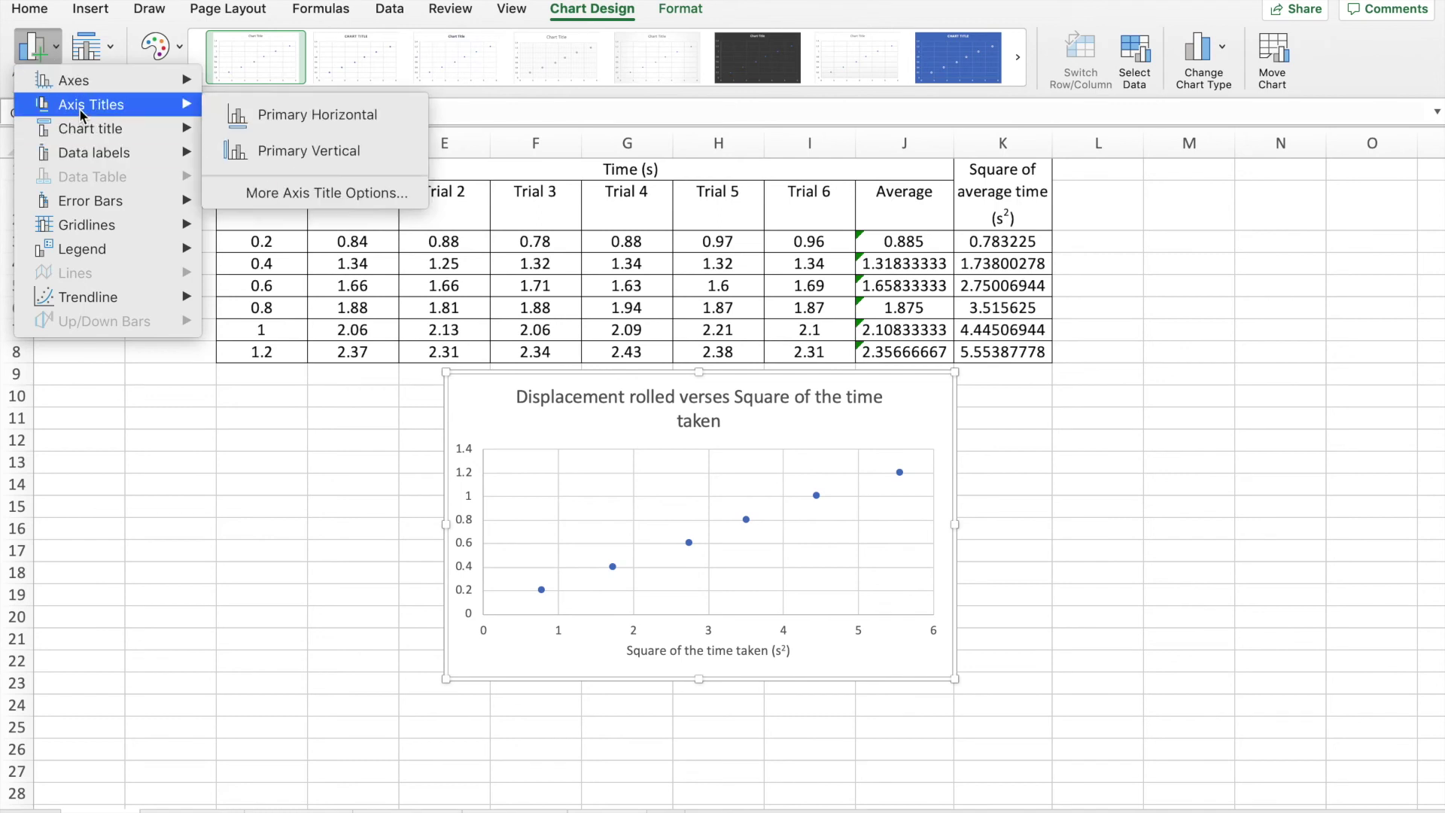
left_click(279, 153)
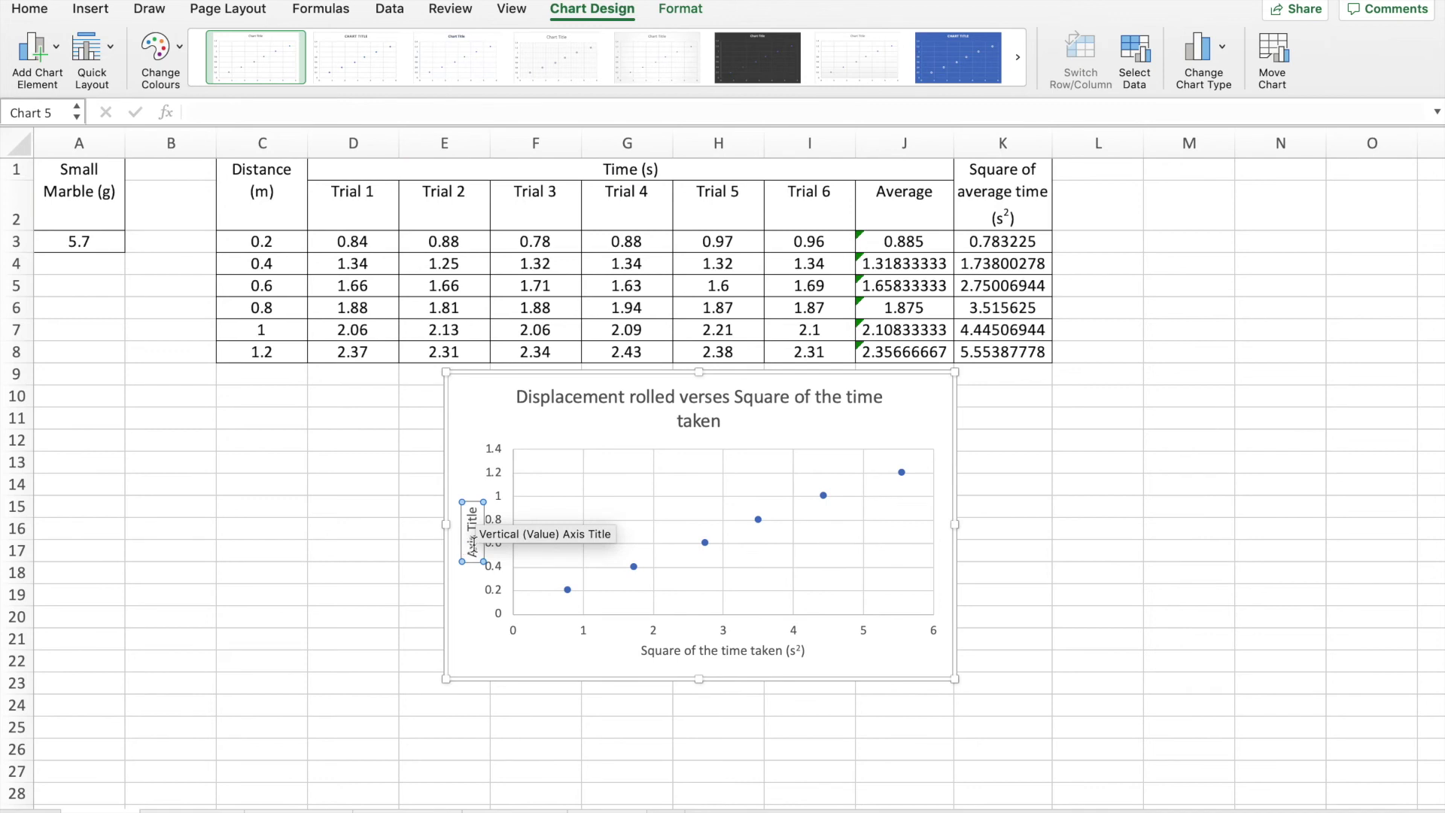
left_click(473, 543)
key("BackSpace")
key("BackSpace")
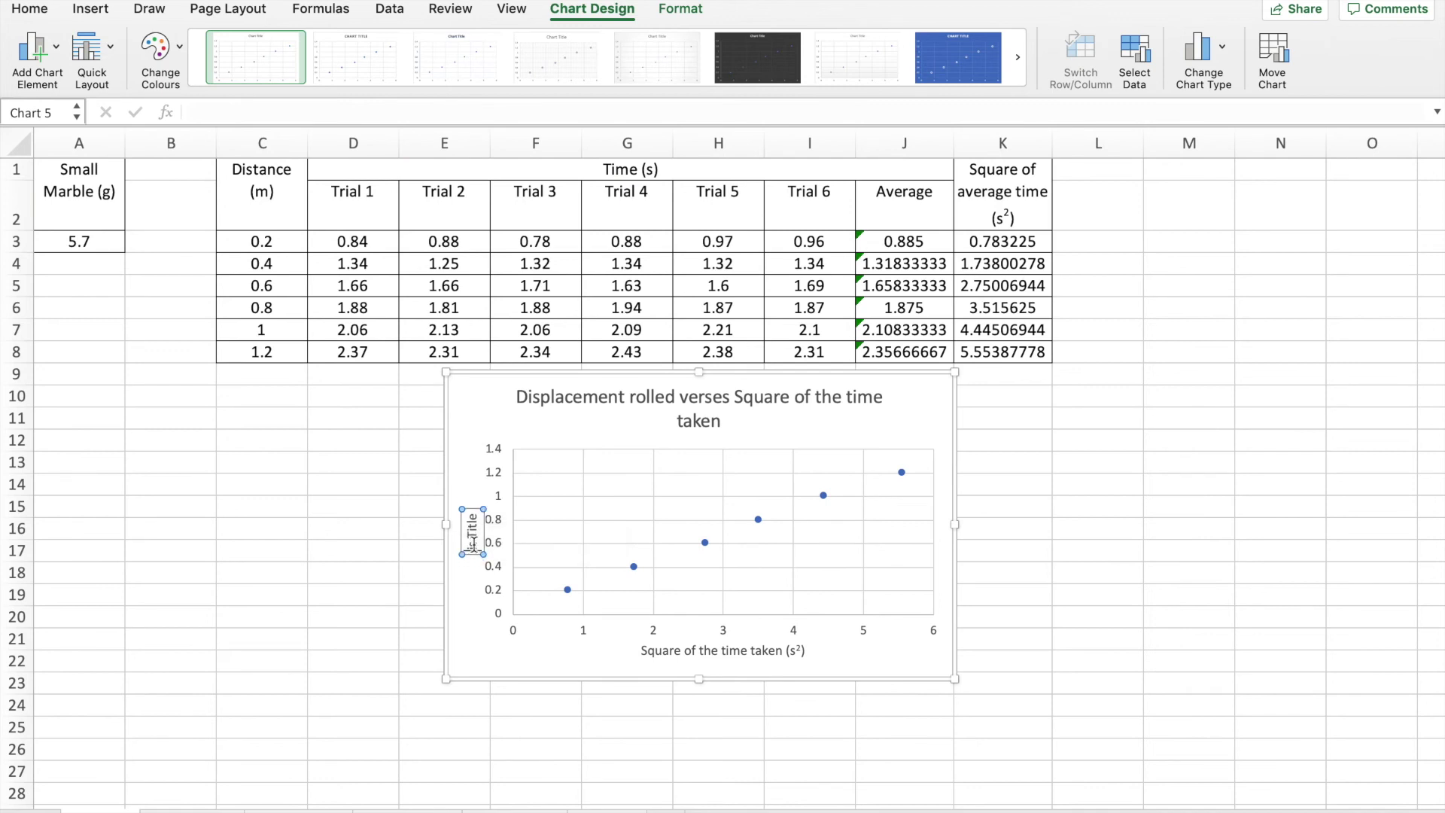
key("Delete")
key("Delete")
key("Delete")
key("Delete")
key("Delete")
key("Delete")
key("Delete")
key("Delete")
type("Distance")
key("BackSpace")
key("BackSpace")
key("BackSpace")
key("BackSpace")
key("BackSpace")
key("BackSpace")
key("BackSpace")
type("isplacement")
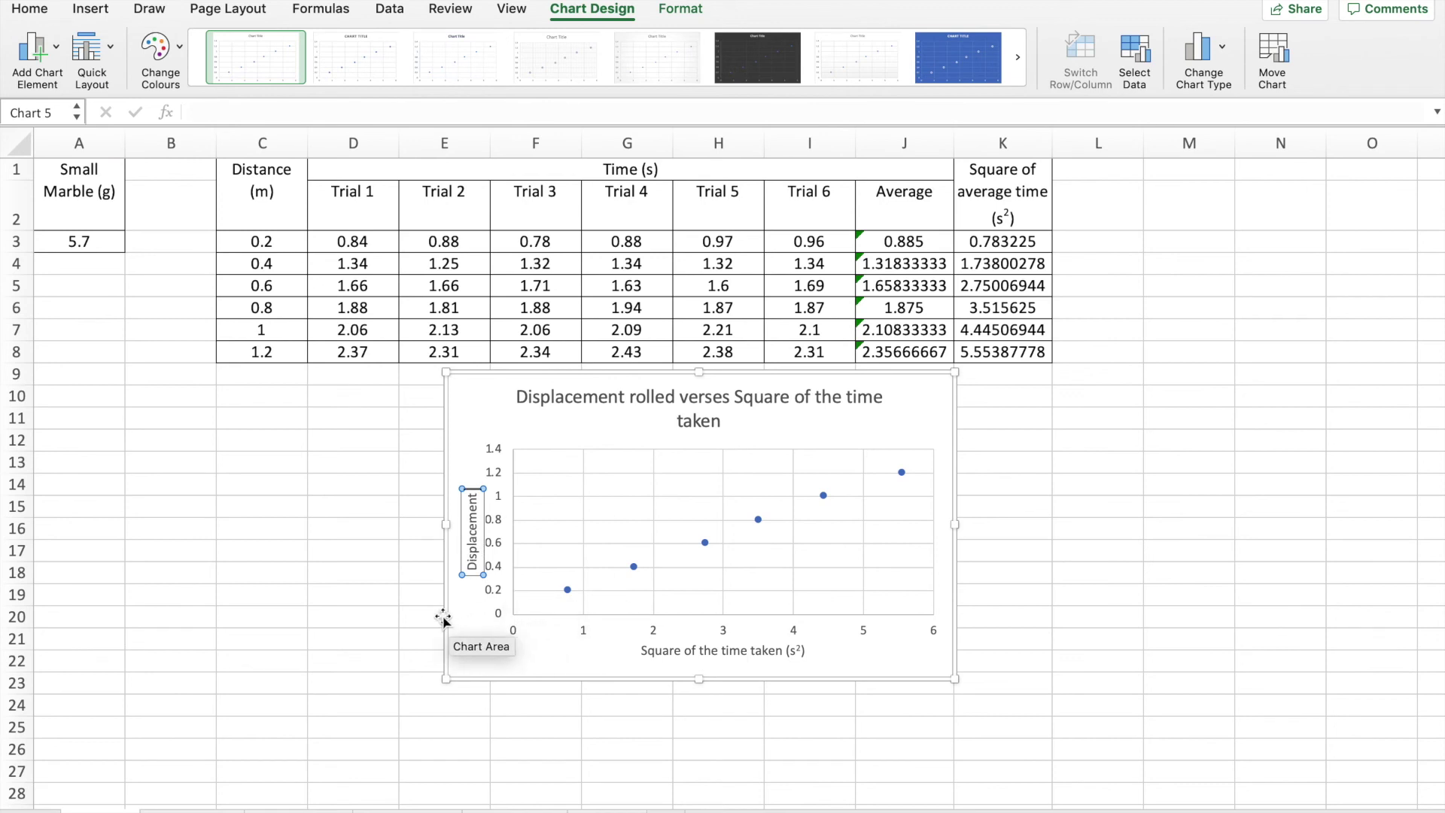
type(" Rolled")
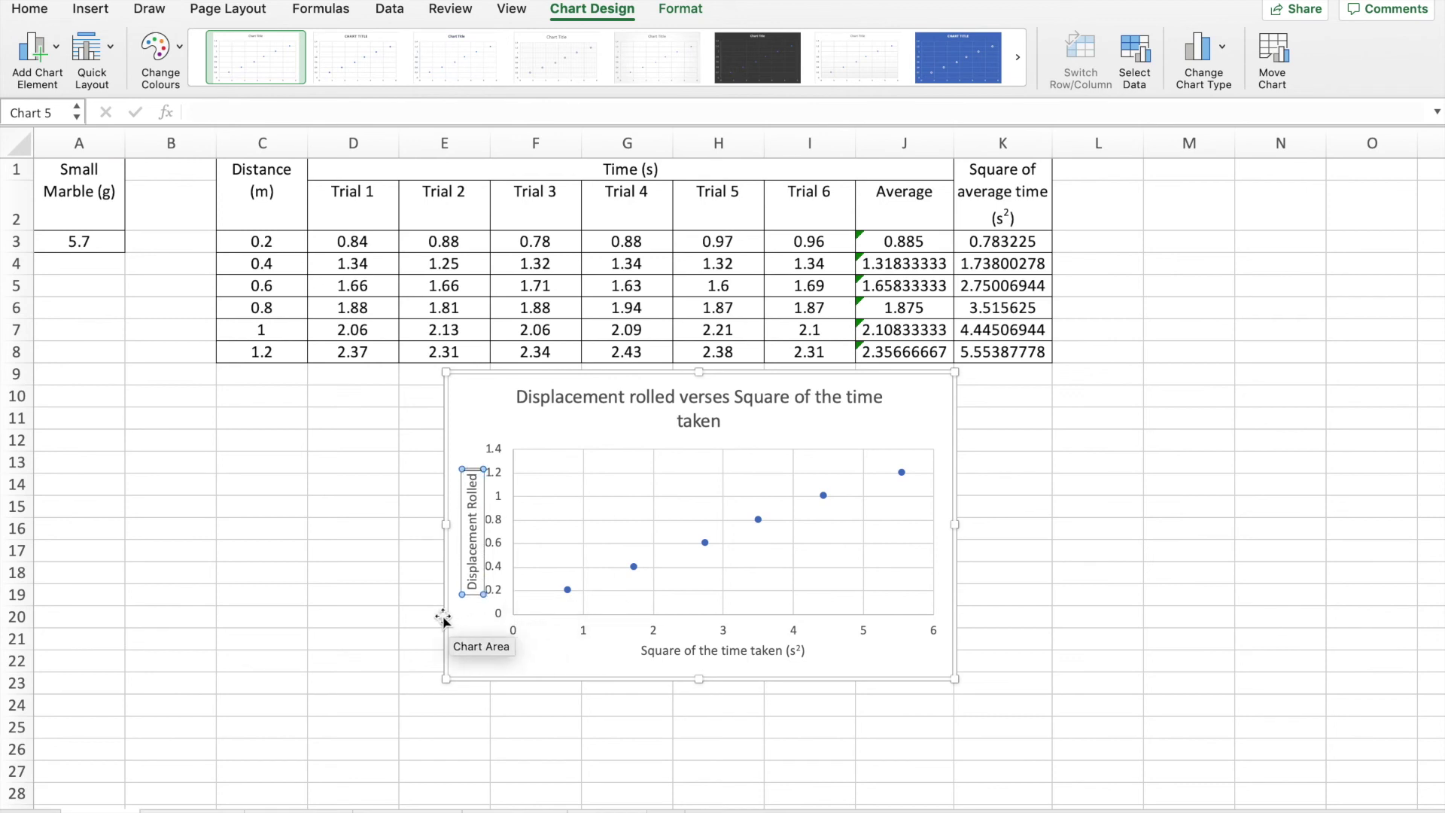
type(" (m)")
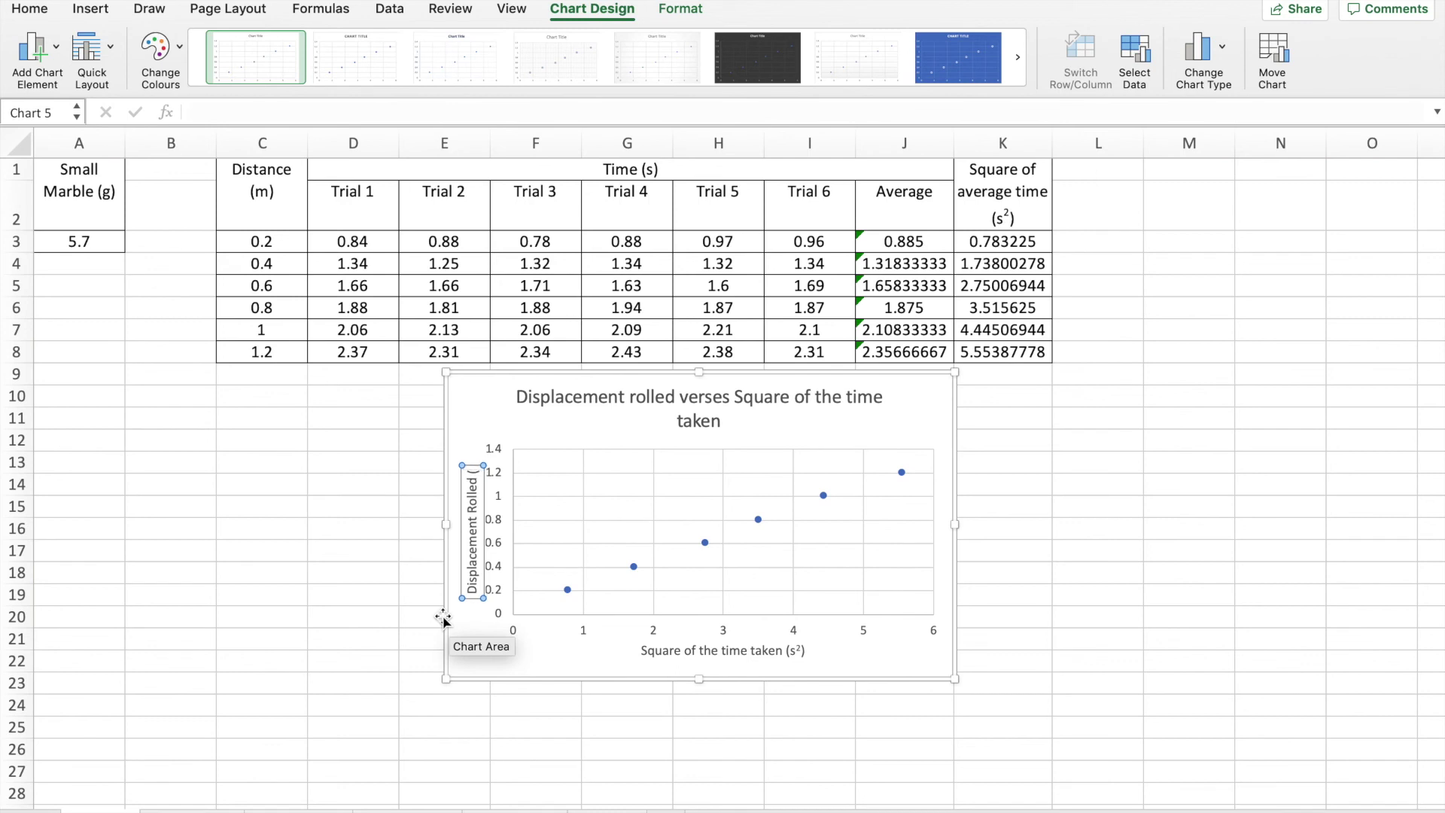
left_click(1082, 600)
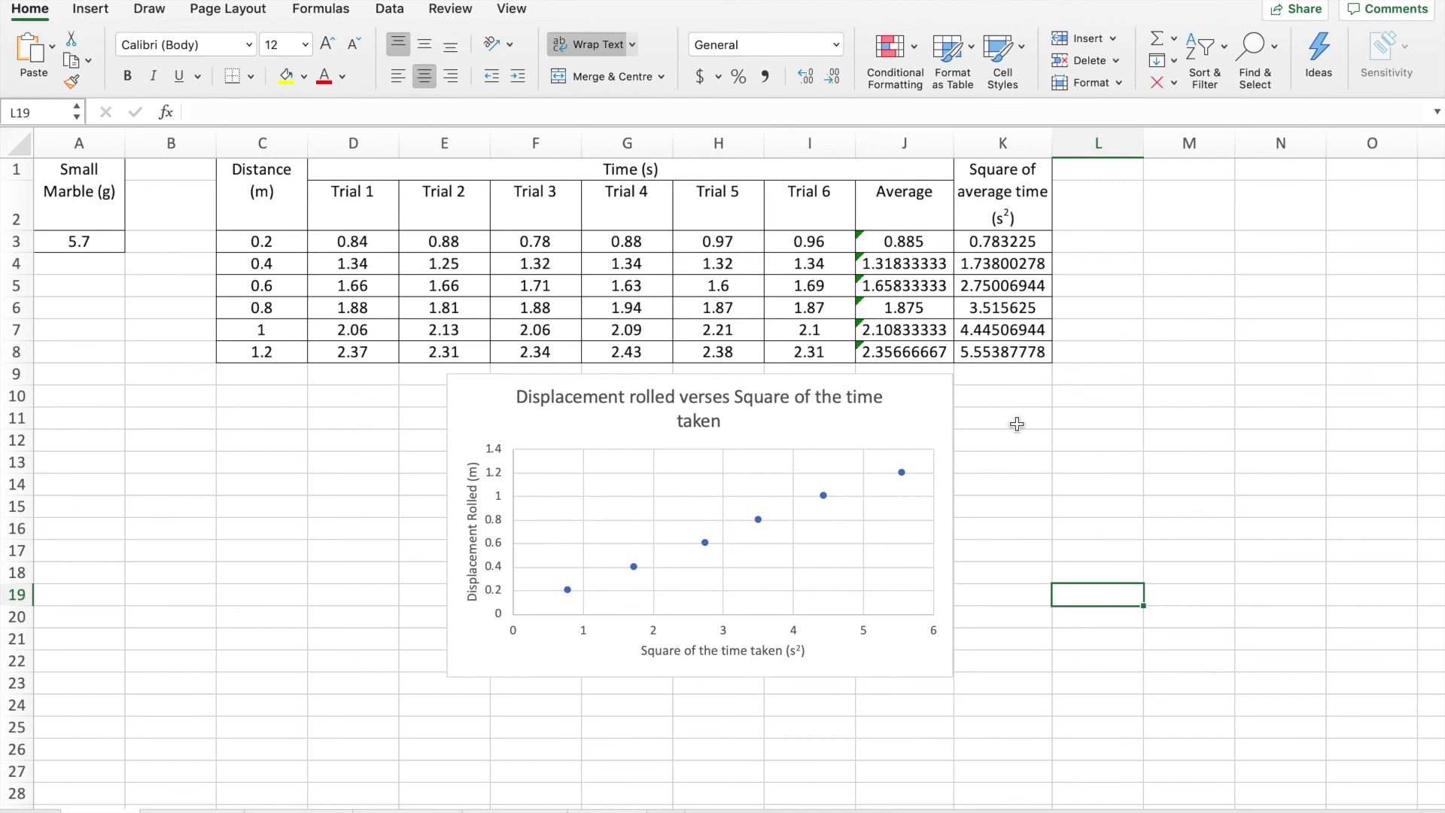
Add a zero-intercept linear trendline and place its equation y = 0.2215x below the line.
left_click(760, 530)
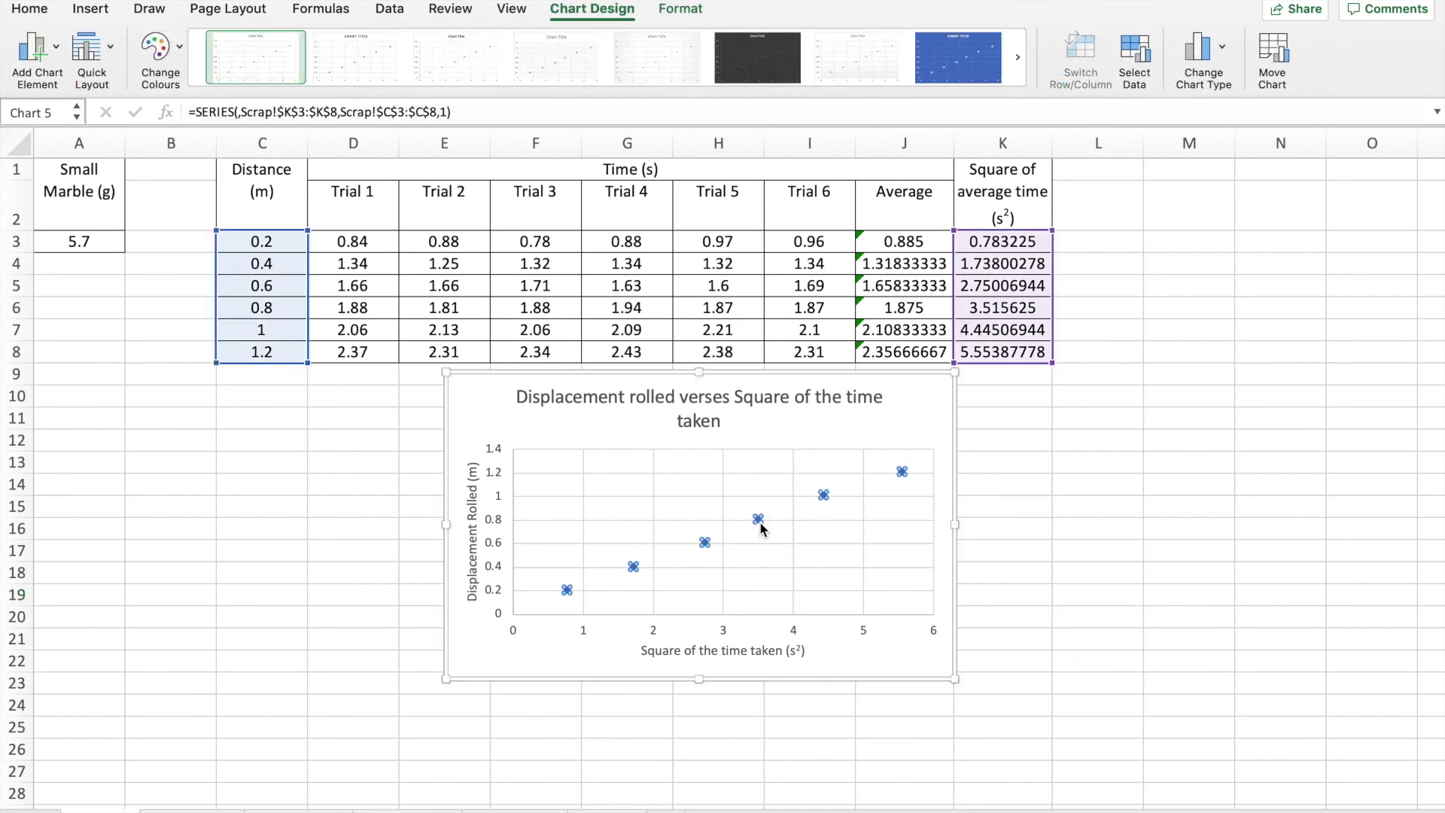
right_click(761, 530)
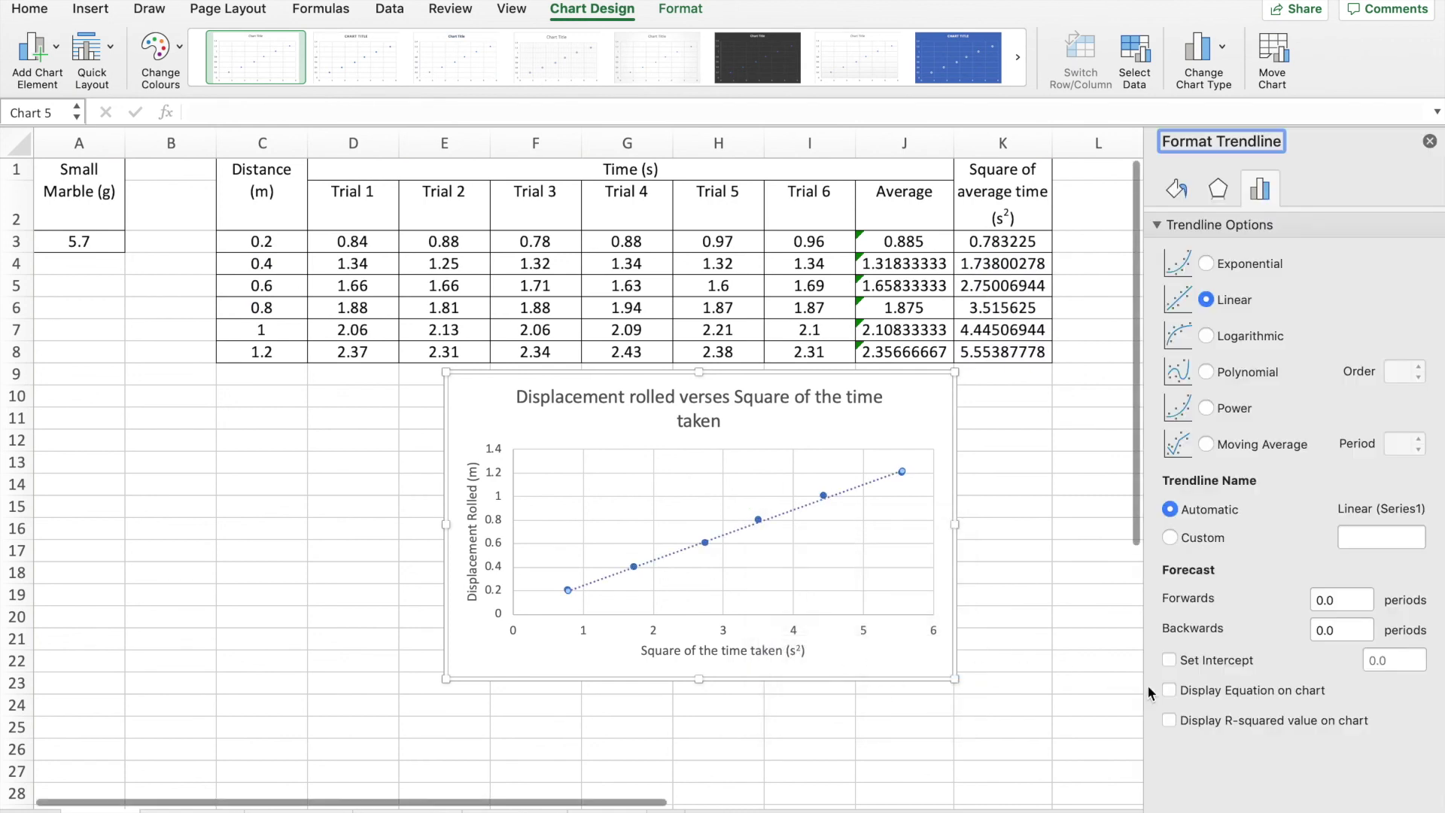
left_click(1170, 662)
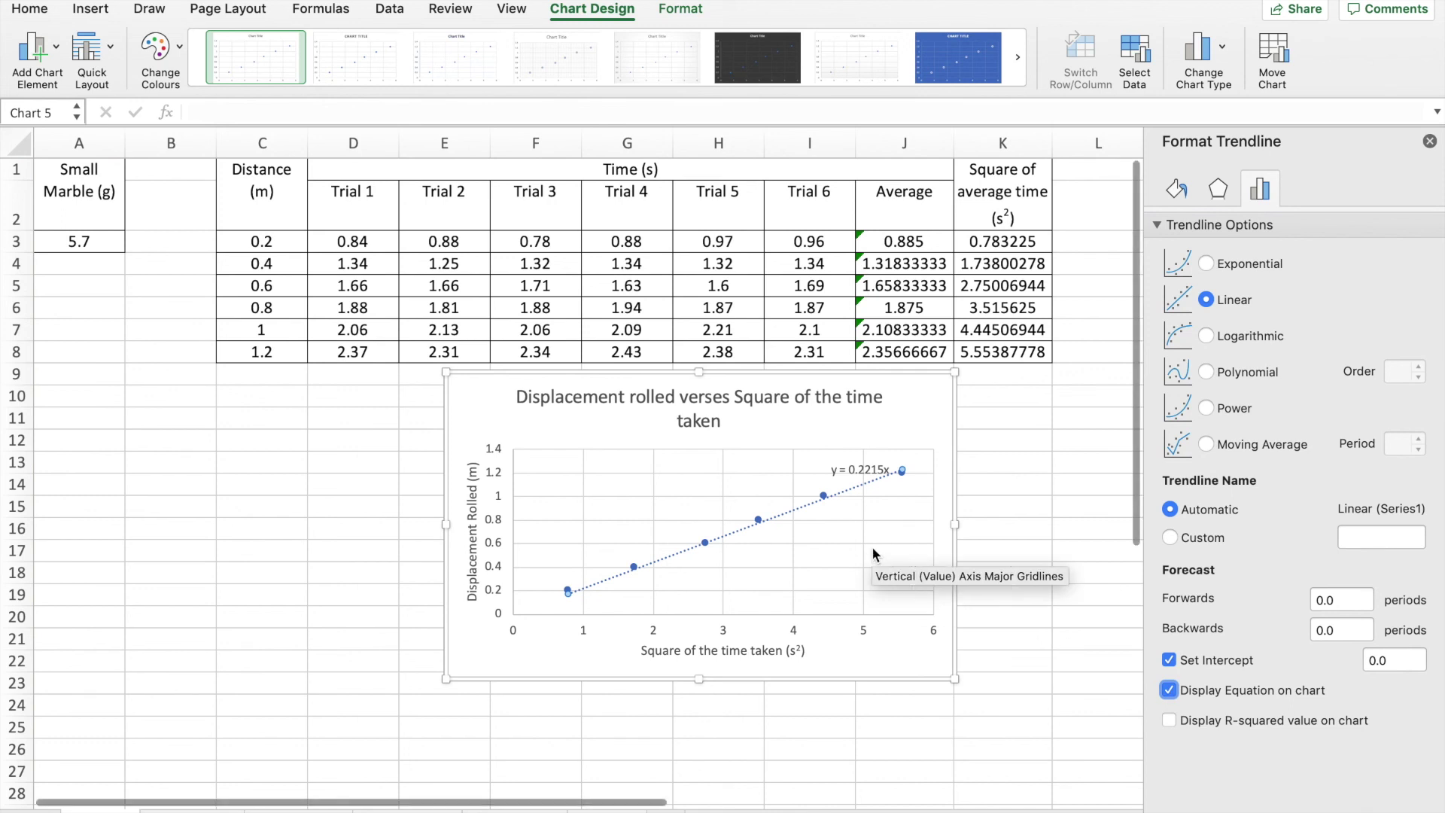
left_click(860, 467)
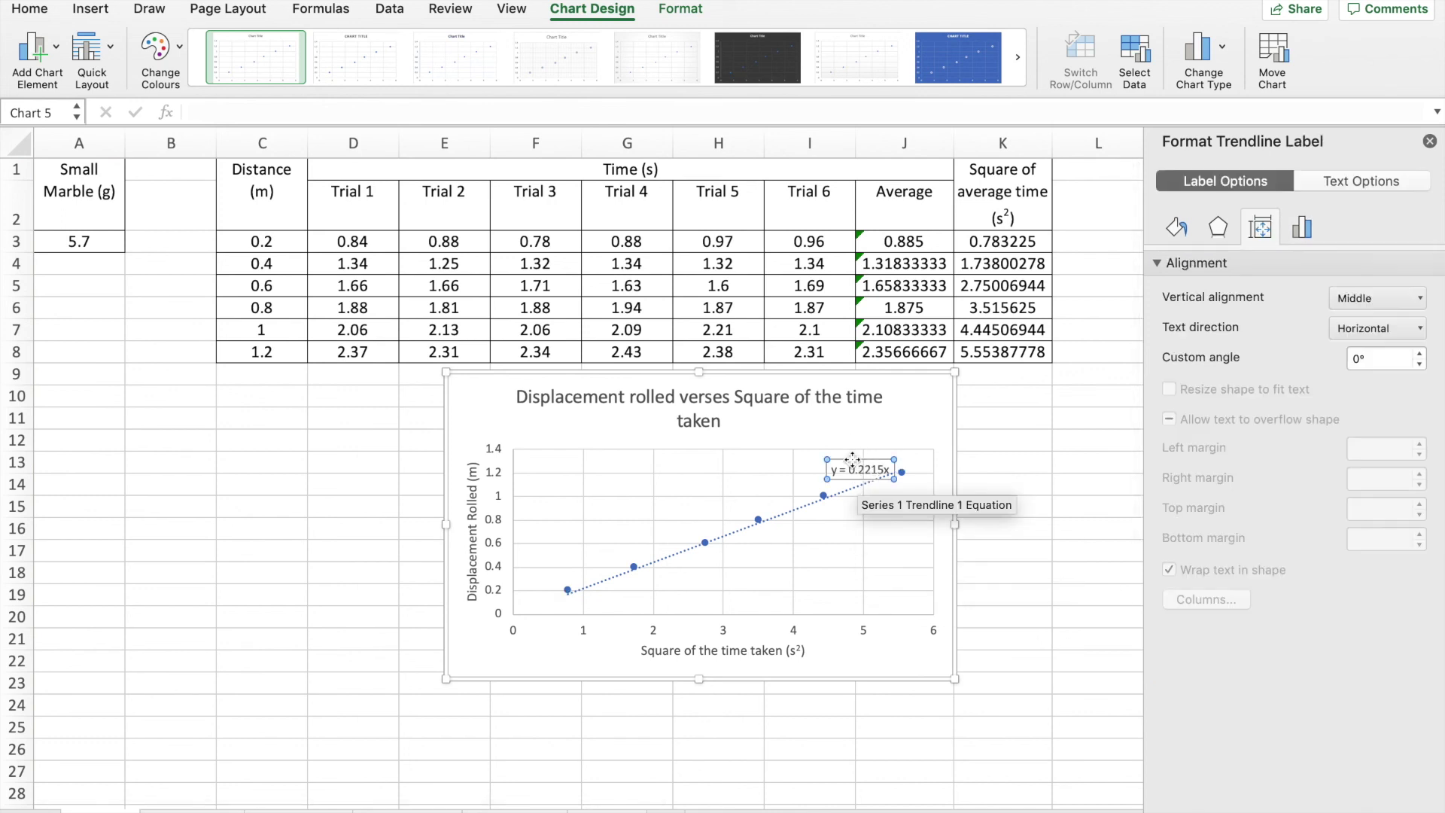
left_click_drag(856, 467, 824, 529)
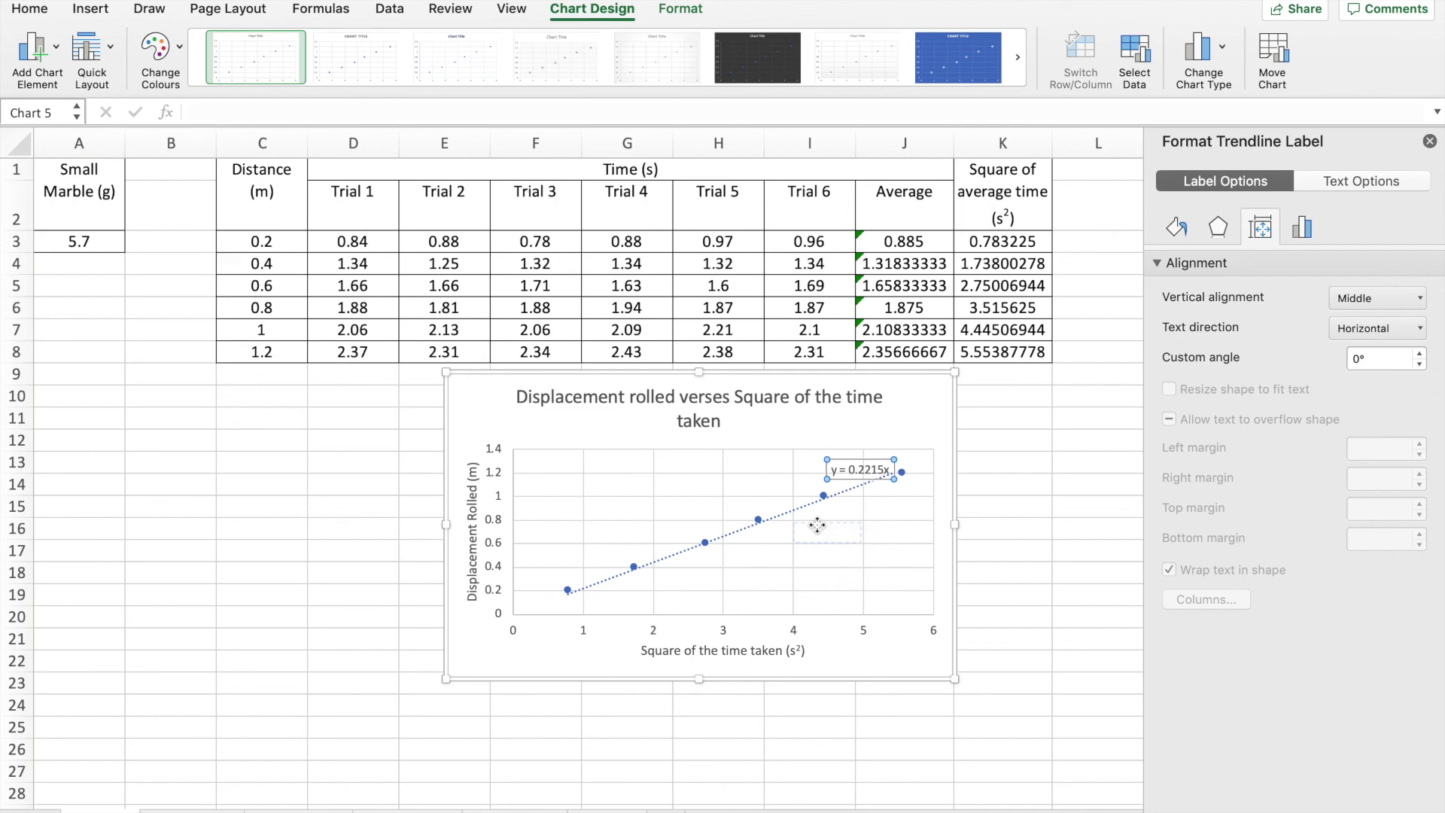
left_click(1069, 486)
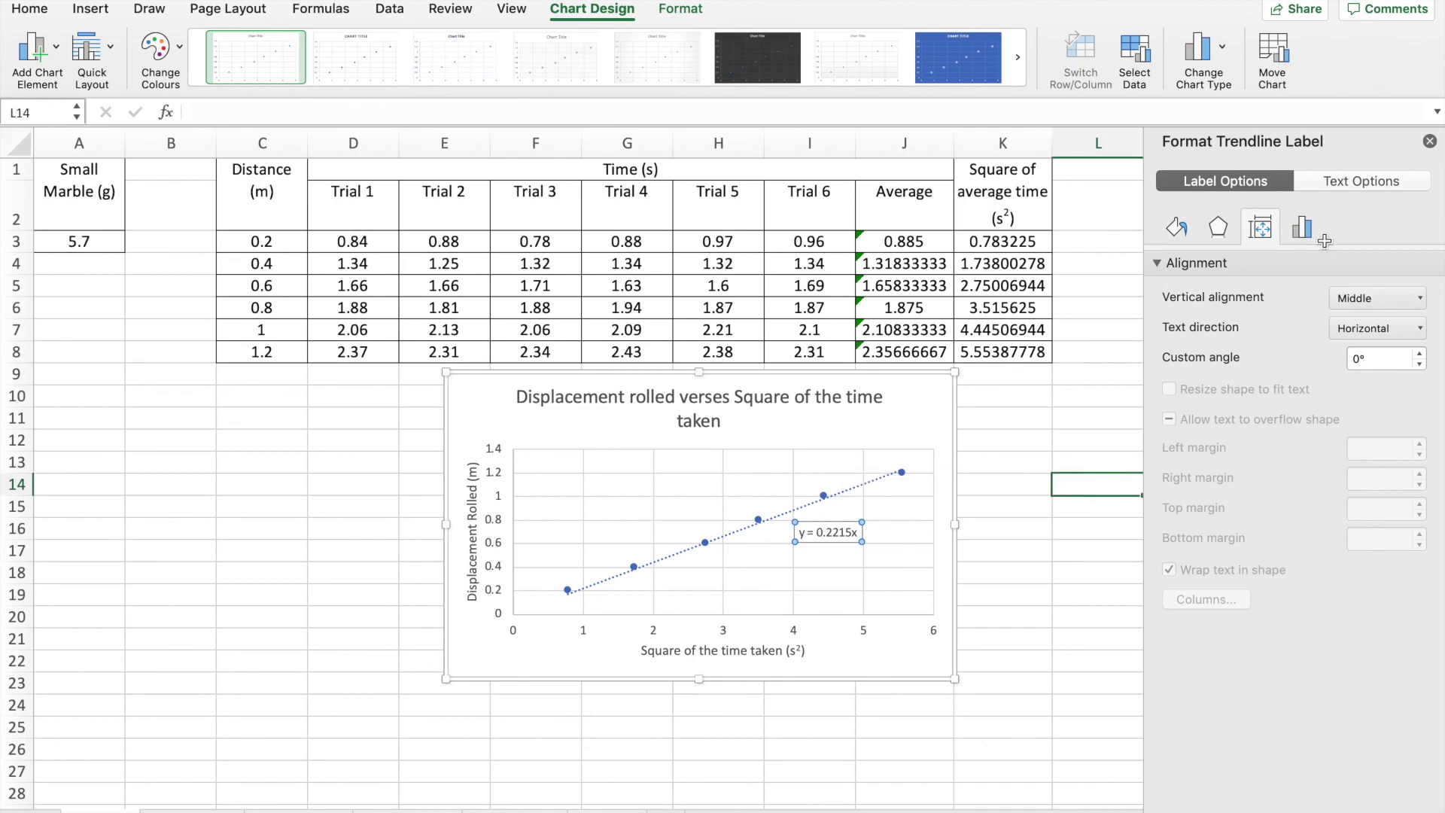
left_click(1429, 141)
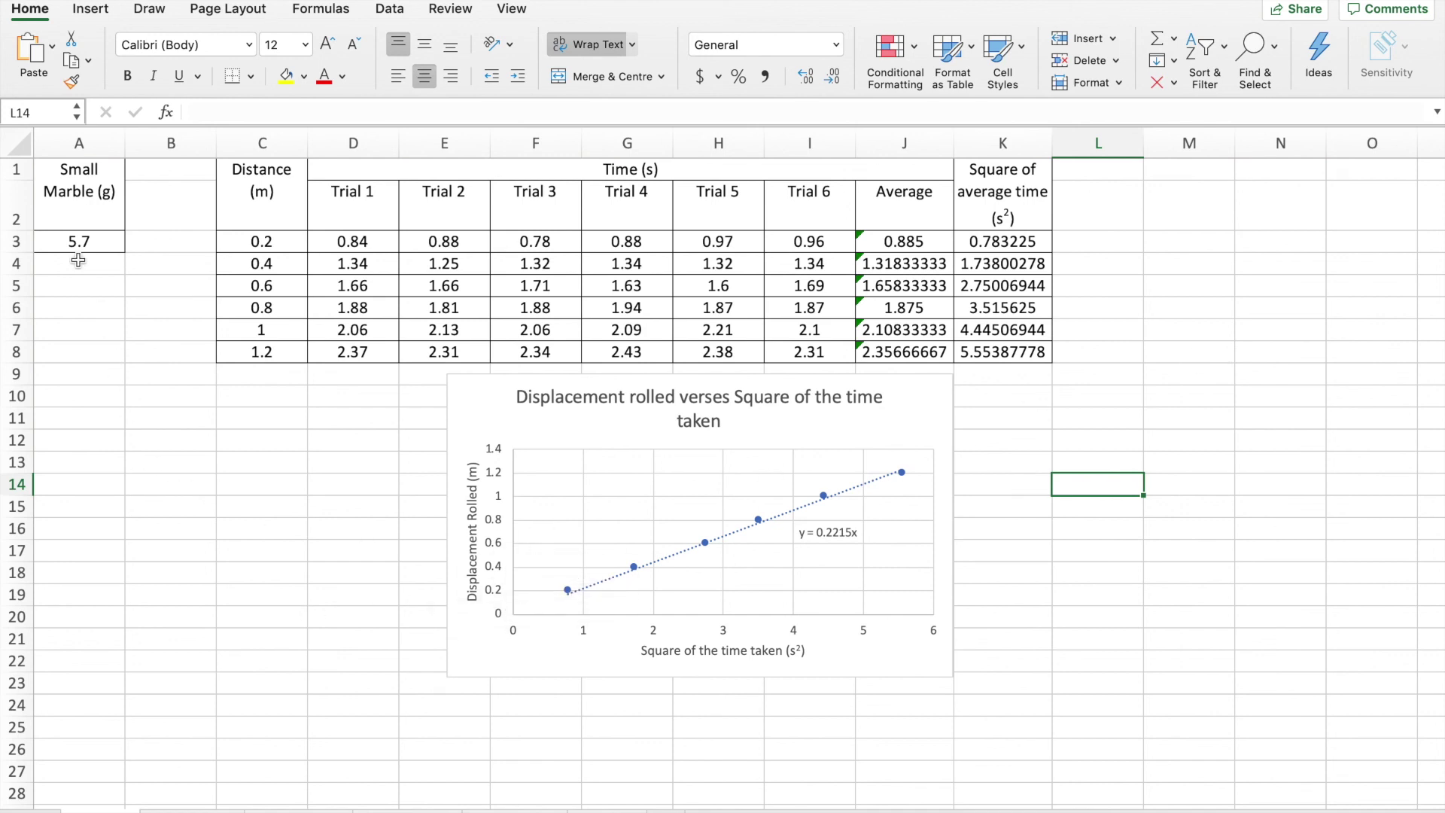
left_click(189, 809)
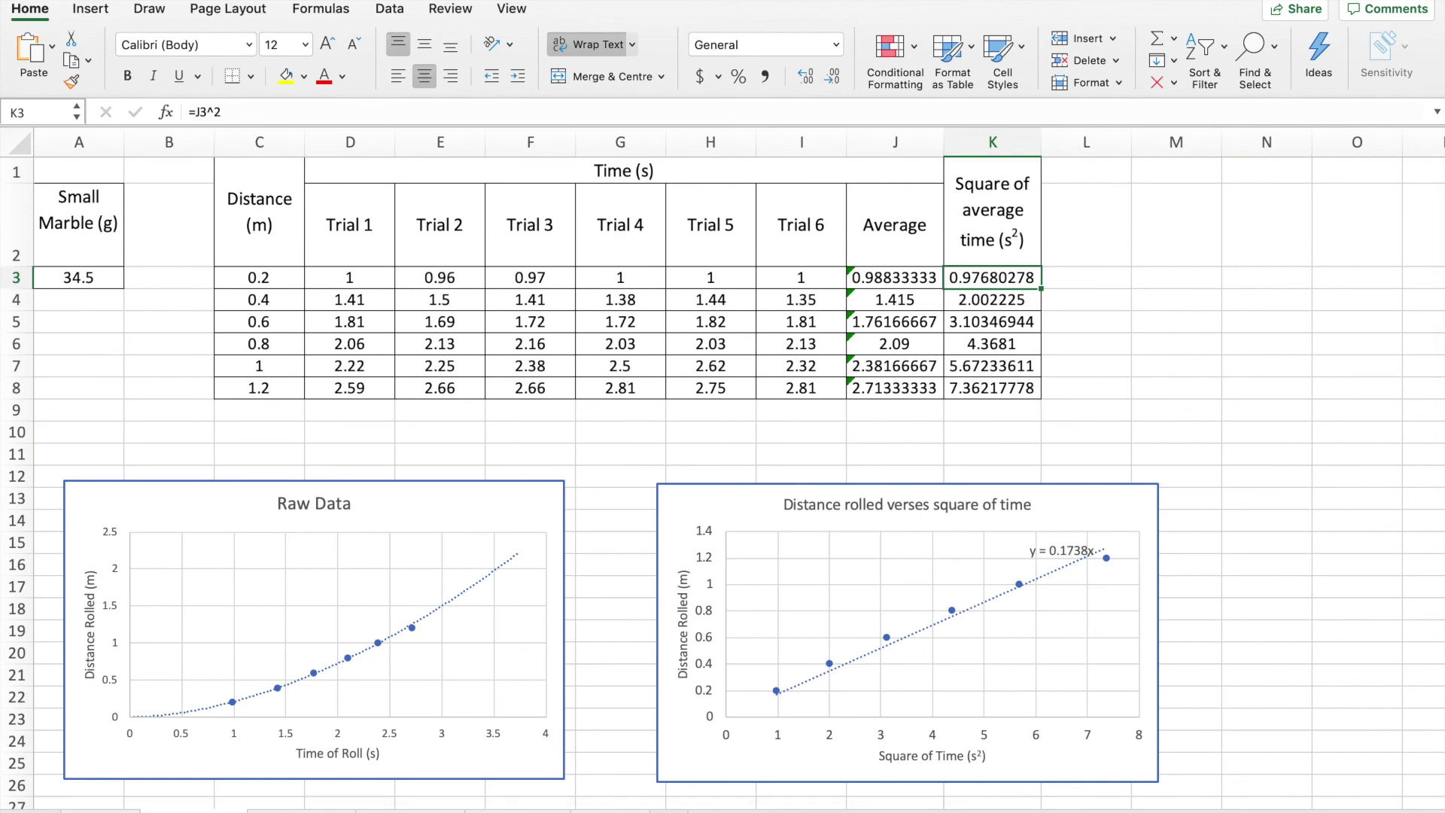
key("ctrl+Page_Down")
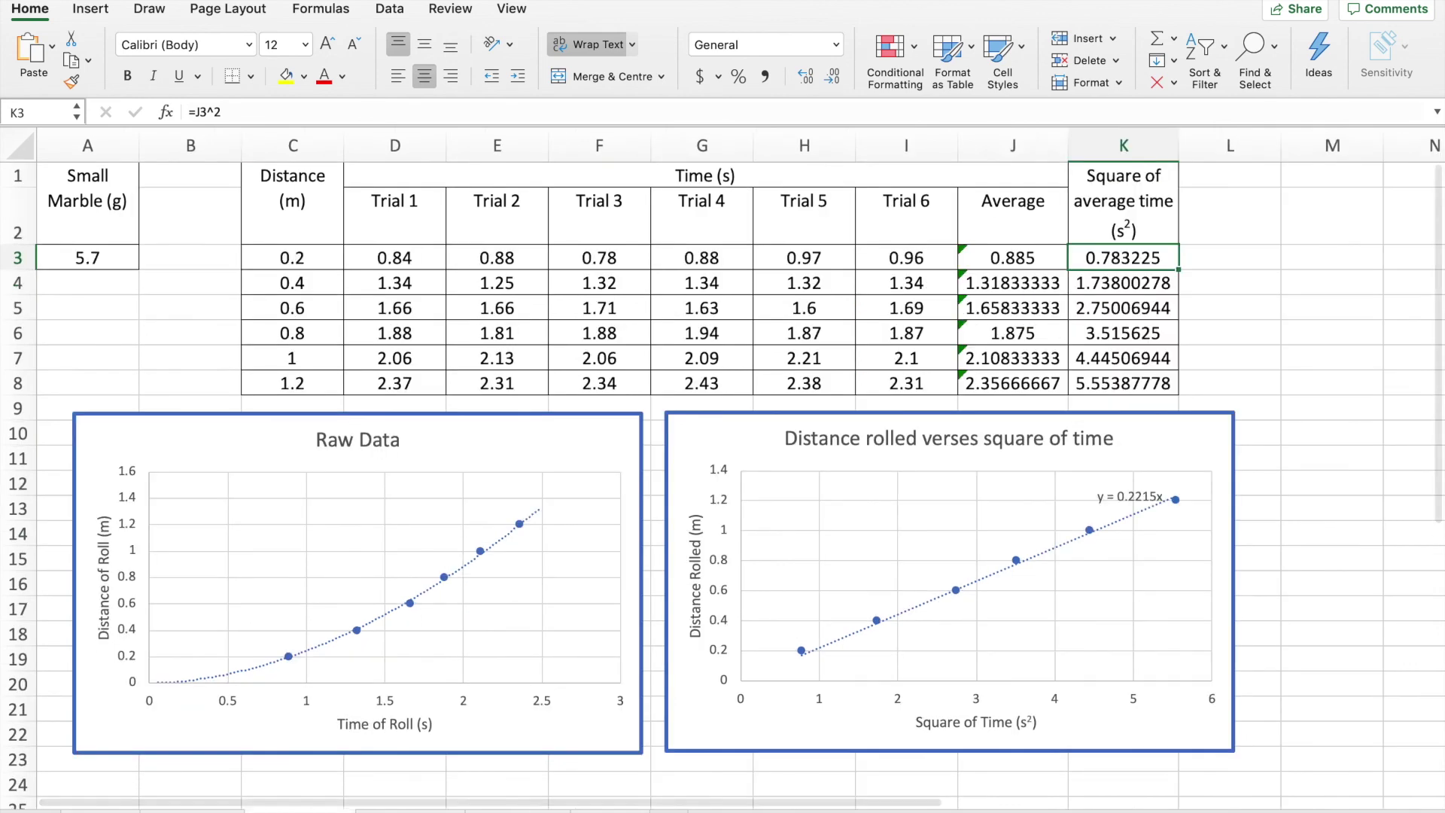
key("ctrl+Page_Down")
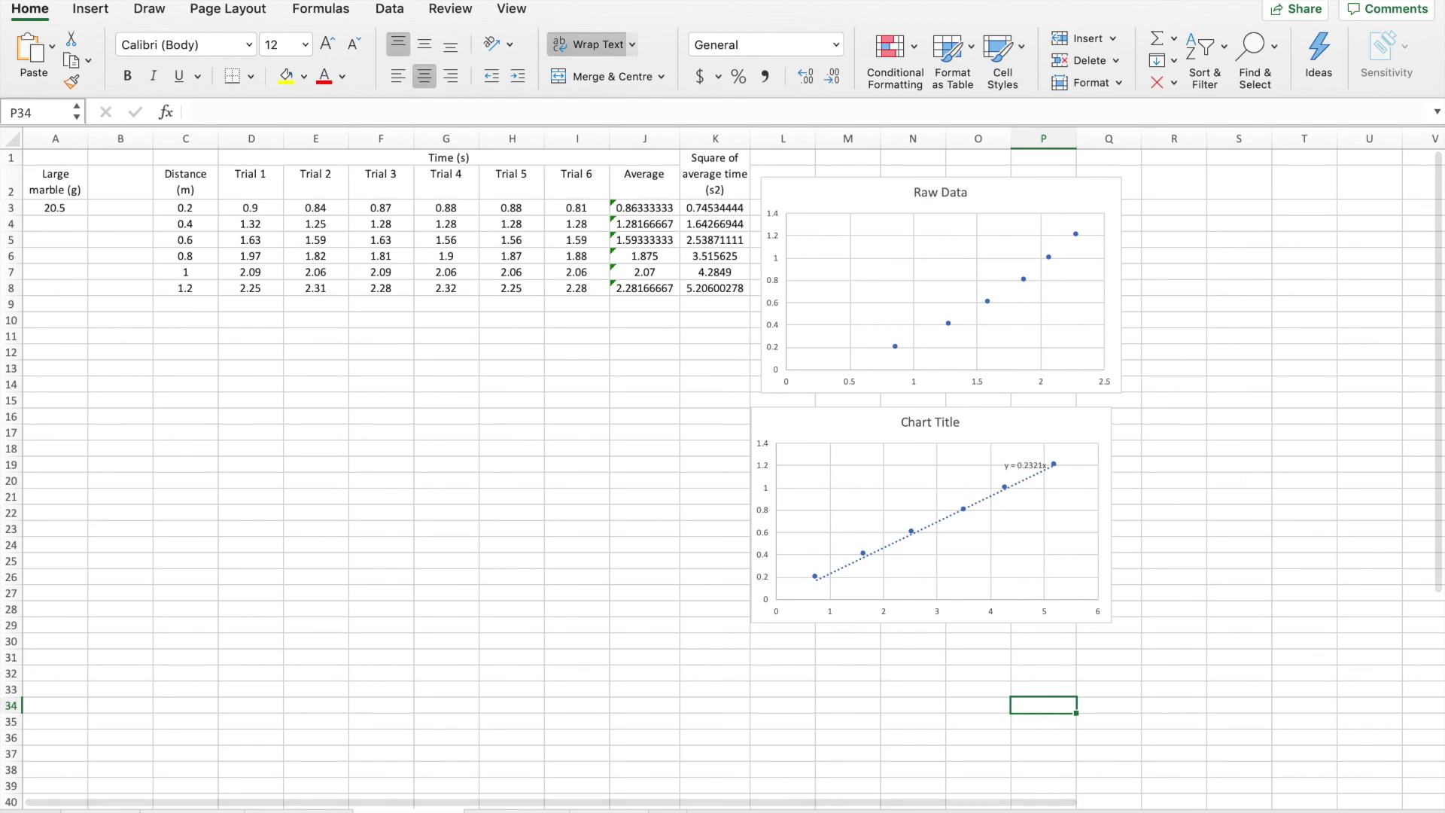
key("ctrl+Page_Down")
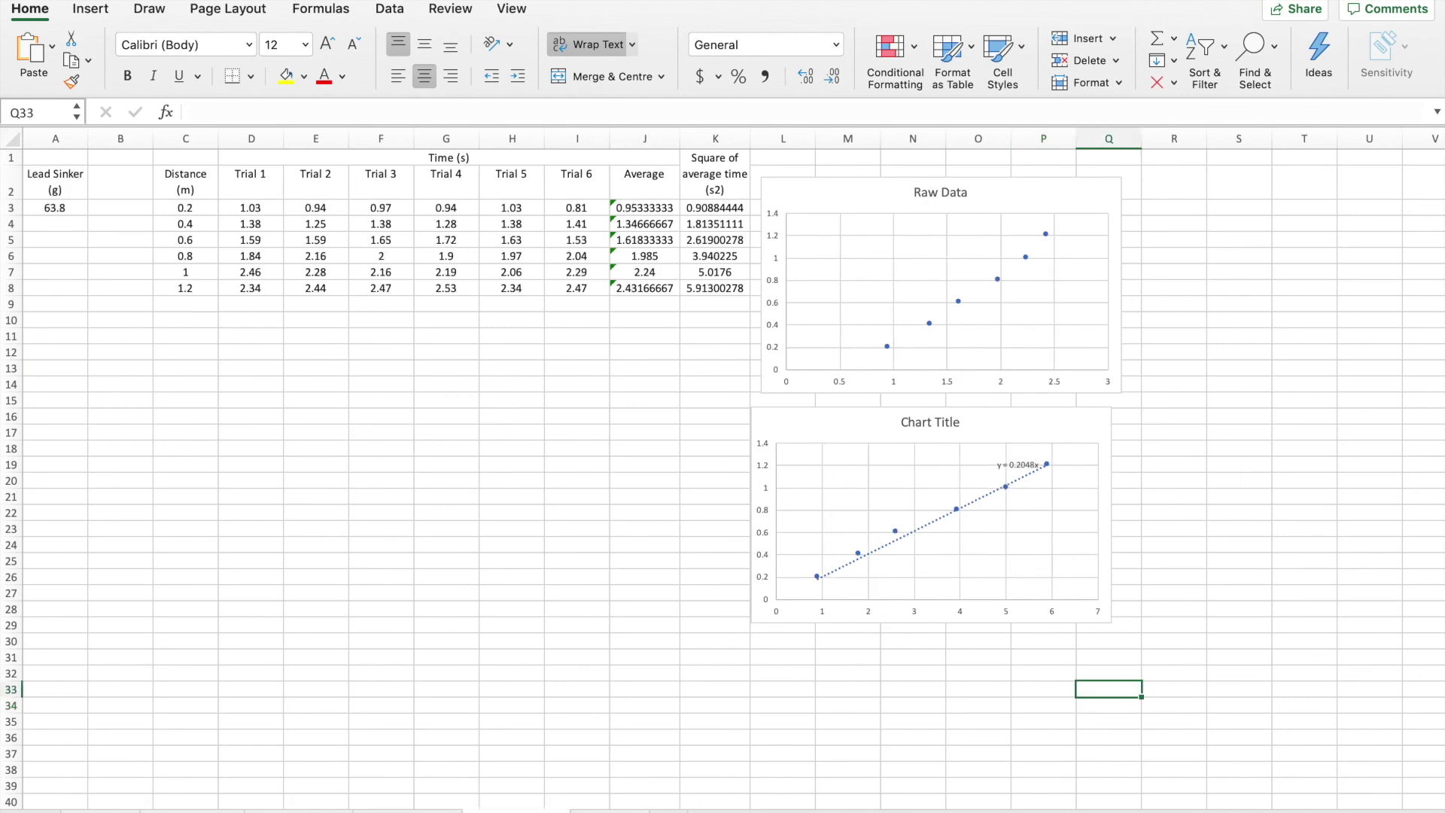
key("ctrl+Page_Down")
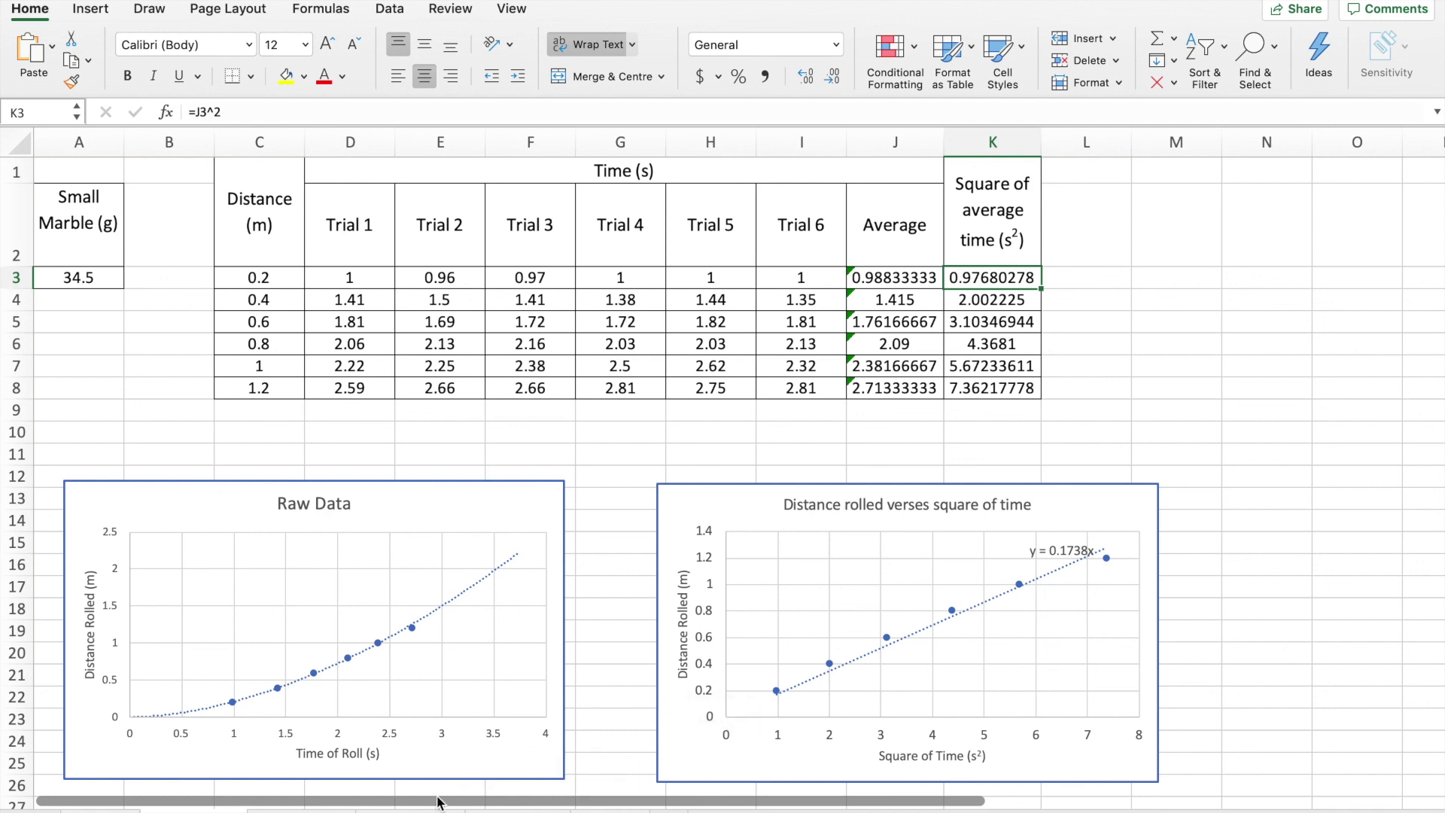
left_click(301, 810)
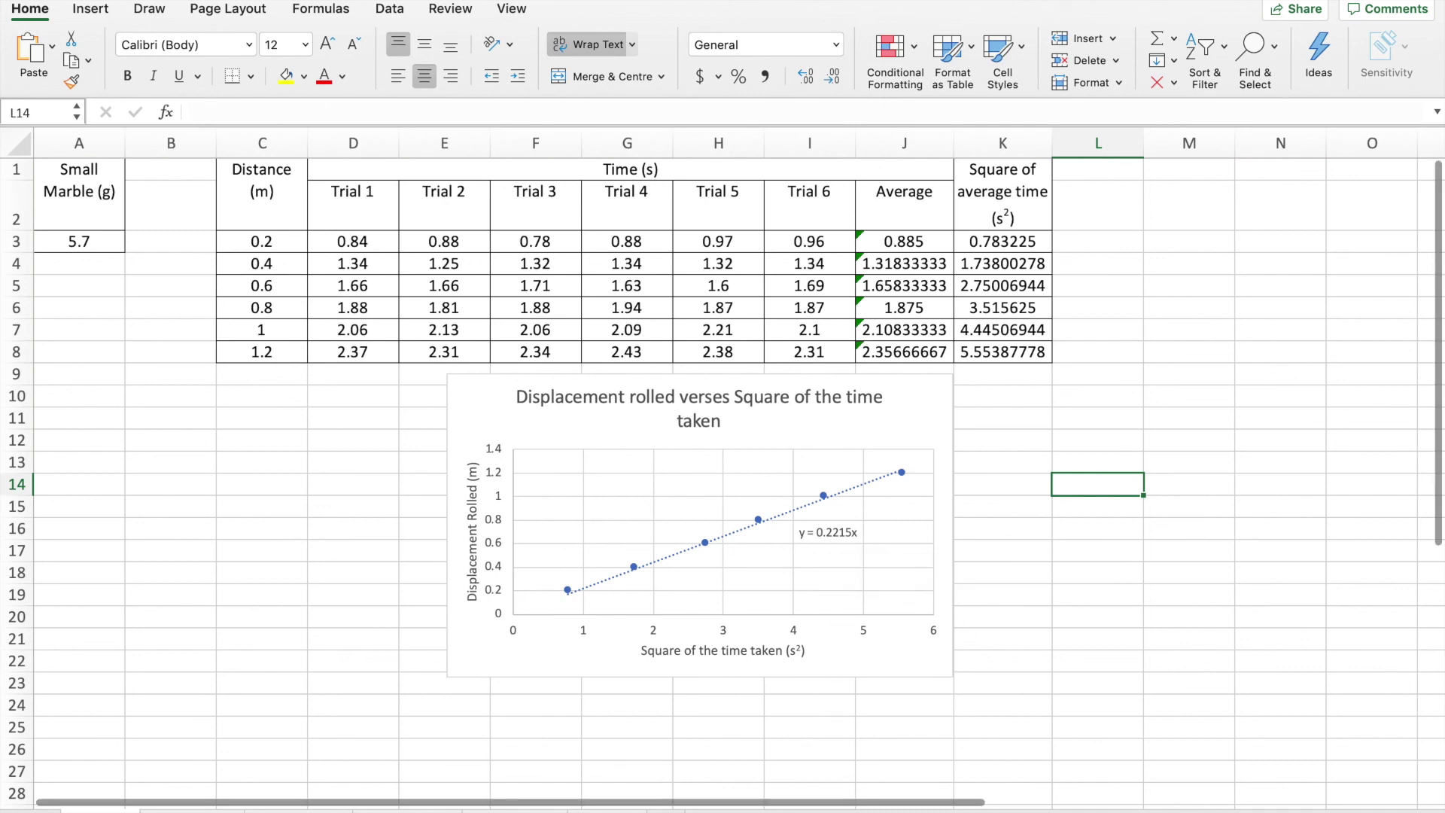
Show the Mass/Gradient/Acceleration summary sheet with its acceleration-versus-mass chart.
left_click(619, 806)
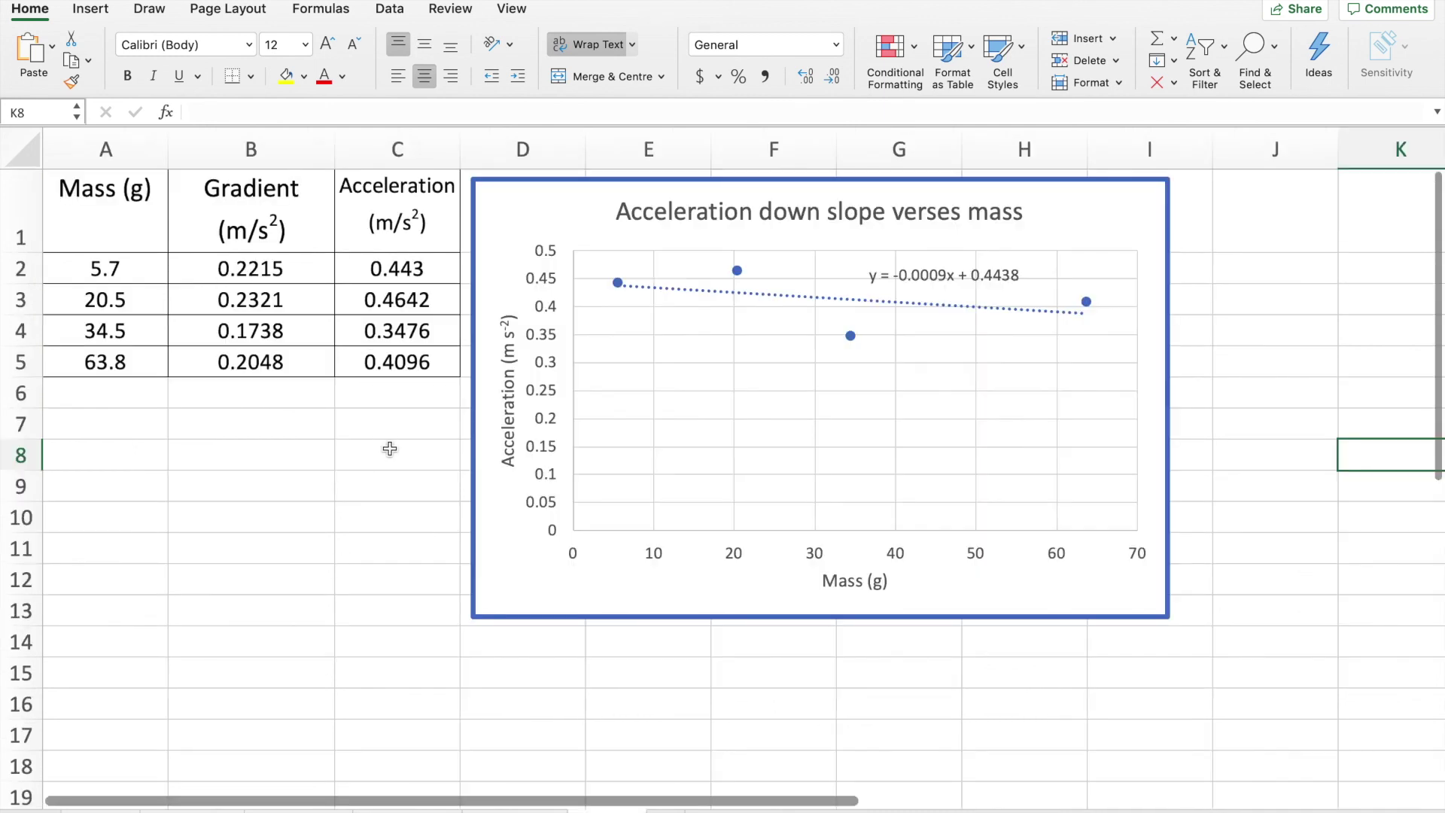